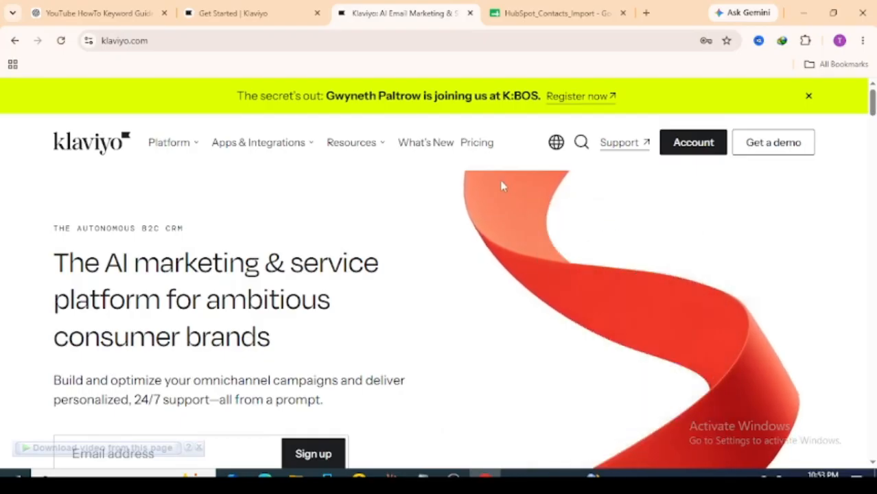
# Open the account dashboard from the Klaviyo homepage.
pyautogui.click(674, 143)
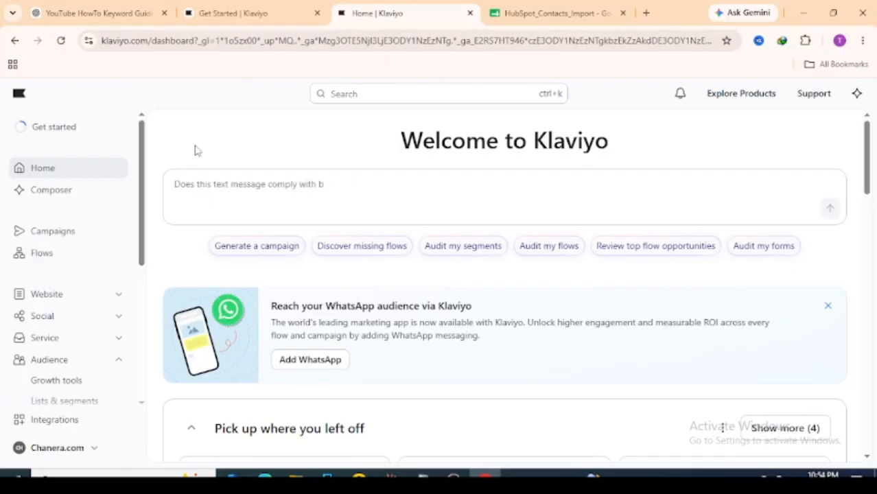
# Draft "your going to need a list" in the AI prompt box on the home page without submitting it.
pyautogui.click(304, 183)
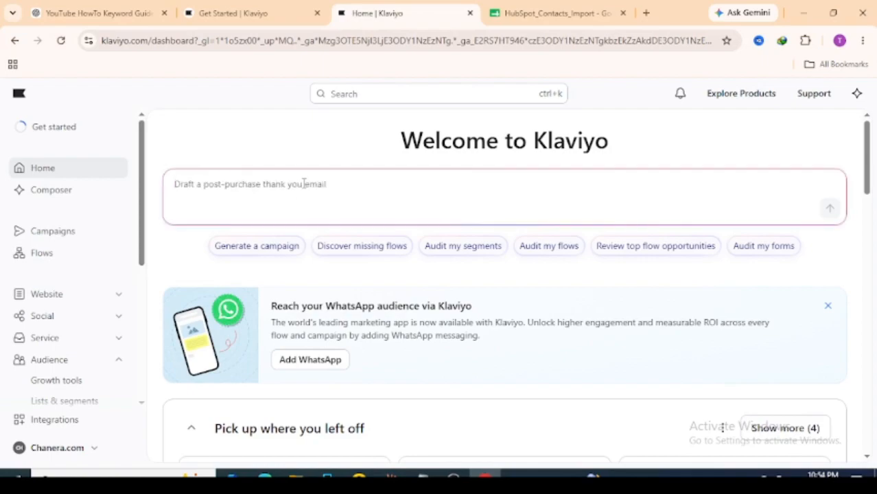
pyautogui.write('your ')
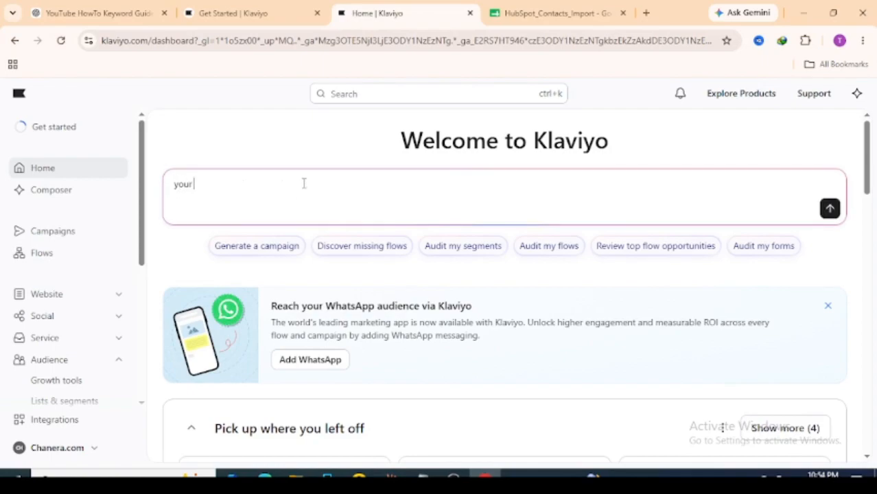
pyautogui.write('going to need a list')
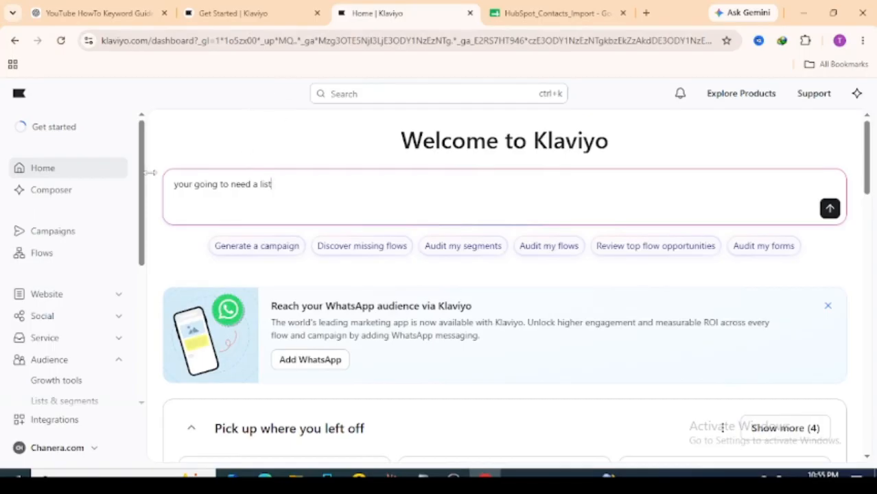
pyautogui.scroll(-2, 137, 177)
pyautogui.scroll(2, 144, 165)
pyautogui.moveTo(613, 145); pyautogui.dragTo(532, 145)
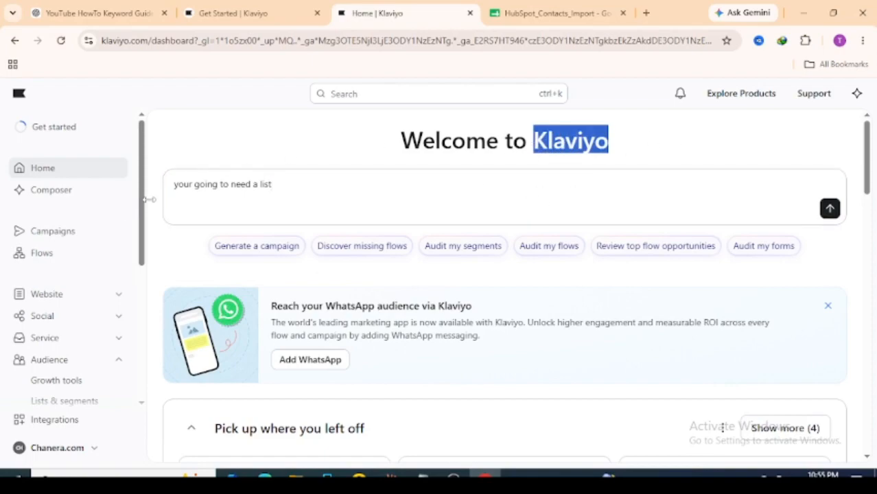
pyautogui.moveTo(140, 203); pyautogui.dragTo(148, 260)
pyautogui.scroll(-2, 145, 265)
pyautogui.scroll(4, 141, 271)
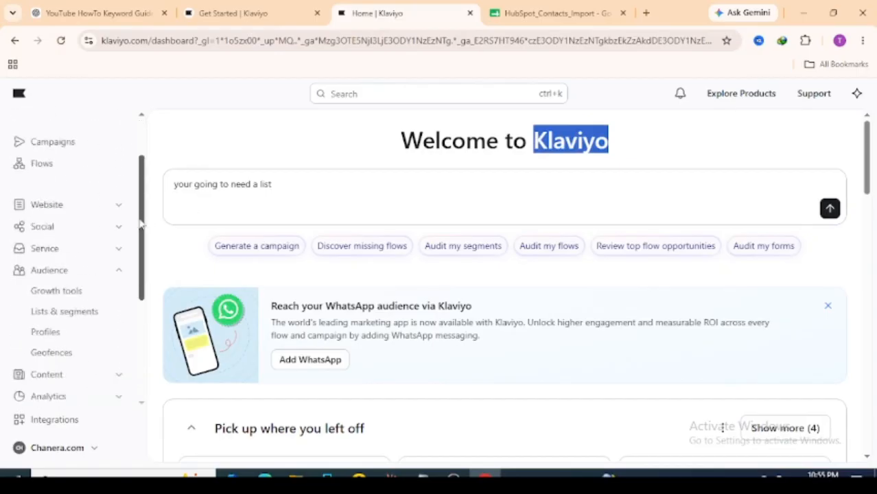
pyautogui.scroll(-4, 135, 282)
pyautogui.scroll(4, 135, 282)
pyautogui.scroll(-3, 127, 271)
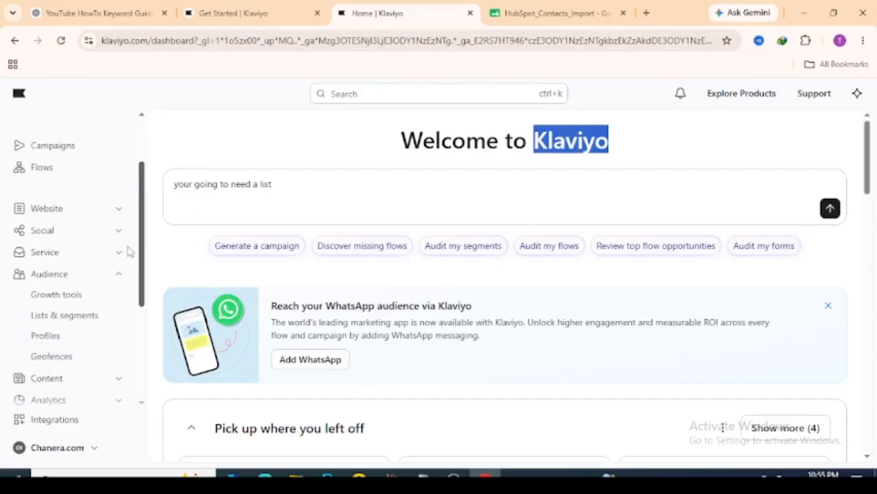
pyautogui.scroll(4, 125, 288)
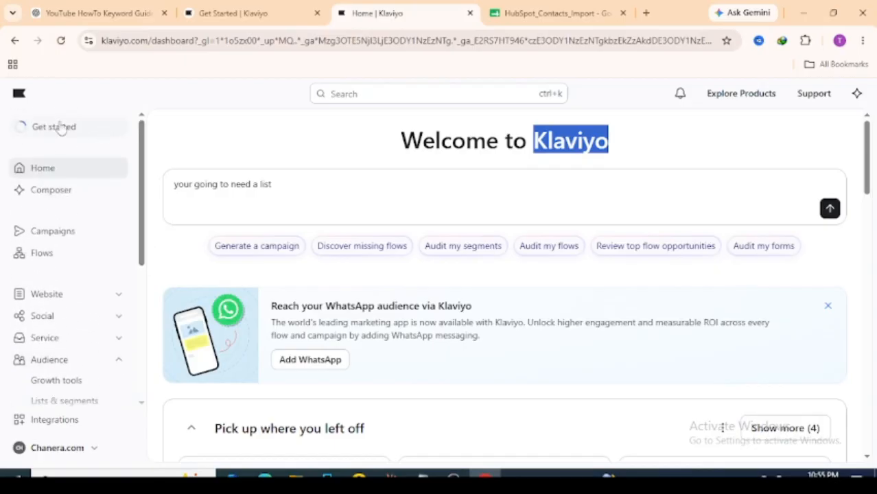
# Open the Lists & segments page in the Audience section.
pyautogui.scroll(-1, 141, 196)
pyautogui.scroll(-2, 136, 209)
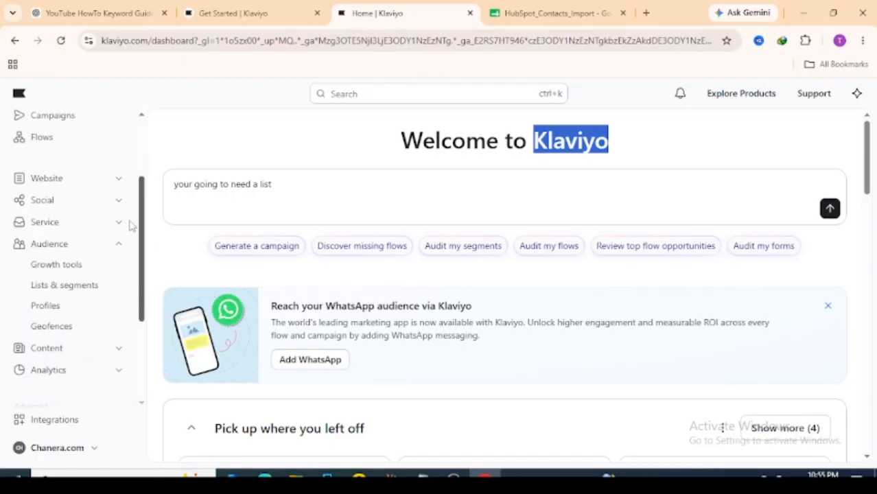
pyautogui.scroll(-1, 129, 228)
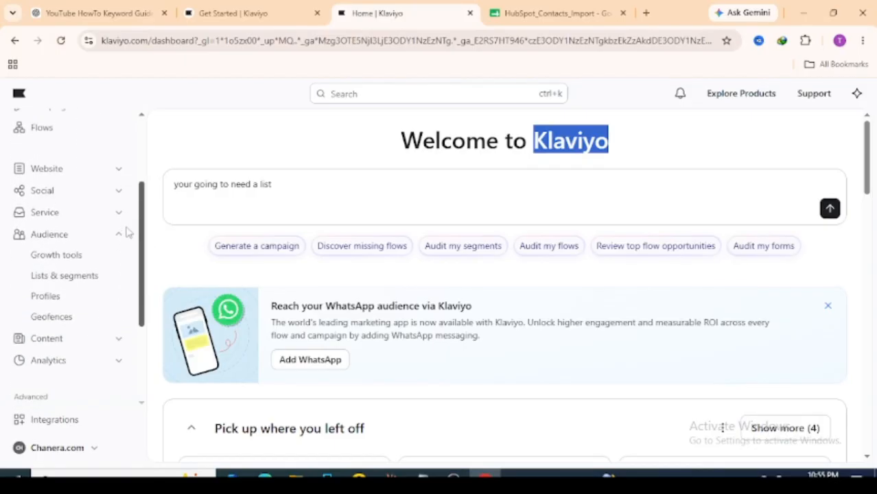
pyautogui.click(66, 228)
pyautogui.click(63, 228)
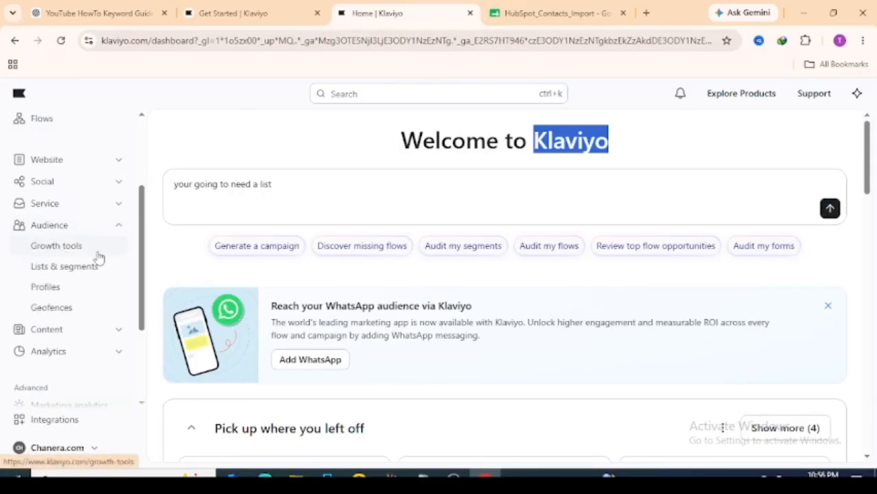
pyautogui.click(71, 276)
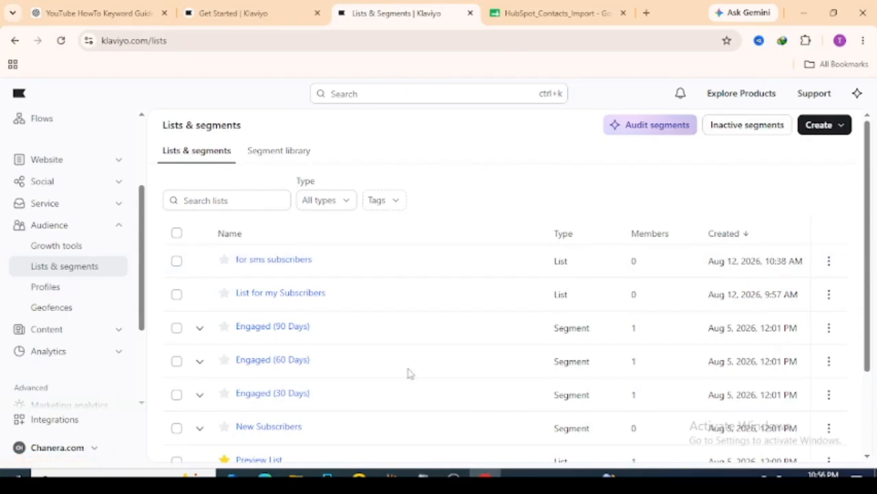
# Create a new list named "Tutorial Test" with the existing email tag.
pyautogui.scroll(-2, 863, 364)
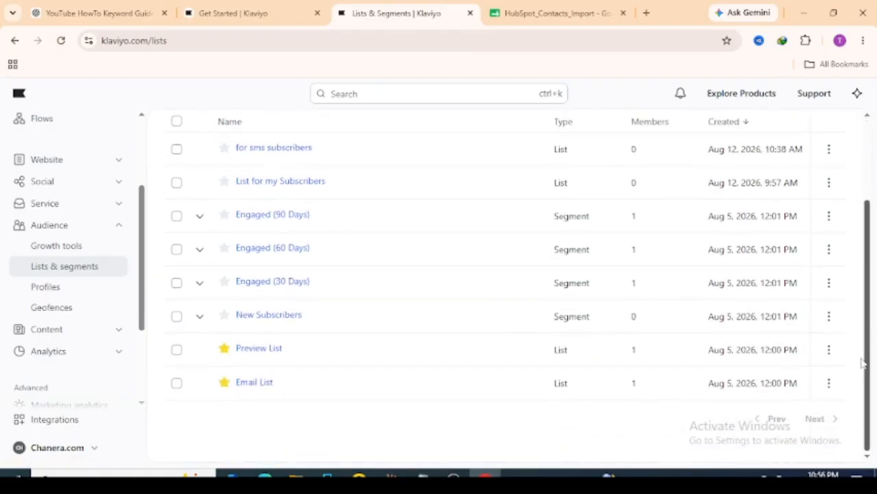
pyautogui.scroll(3, 858, 343)
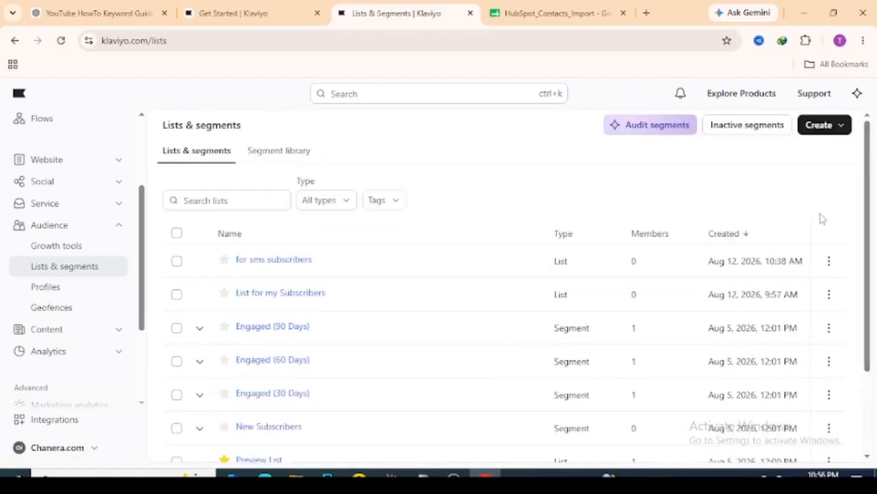
pyautogui.click(824, 130)
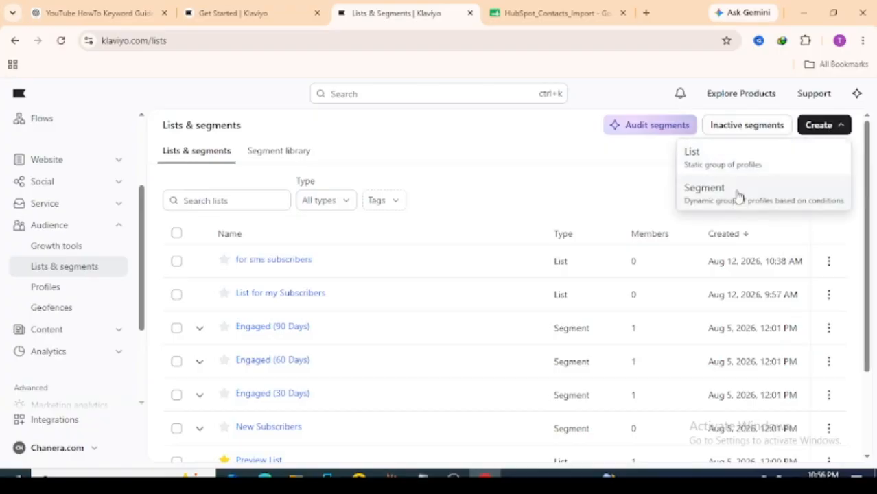
pyautogui.click(755, 167)
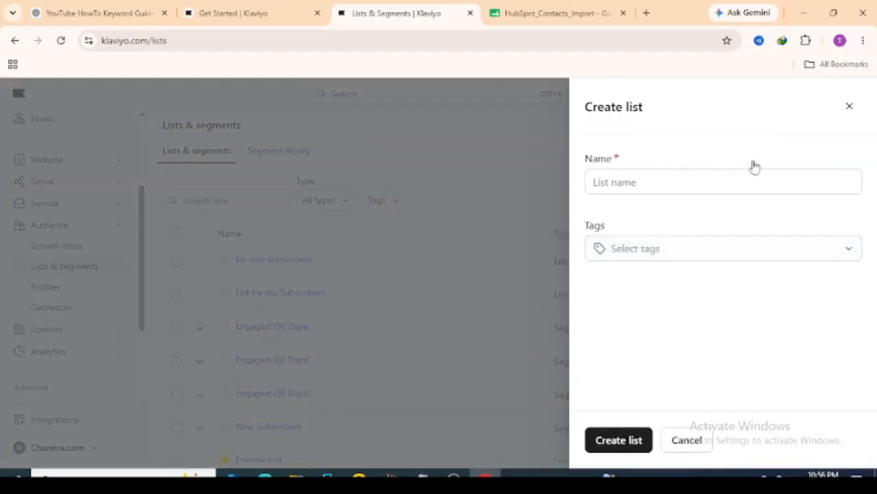
pyautogui.click(729, 186)
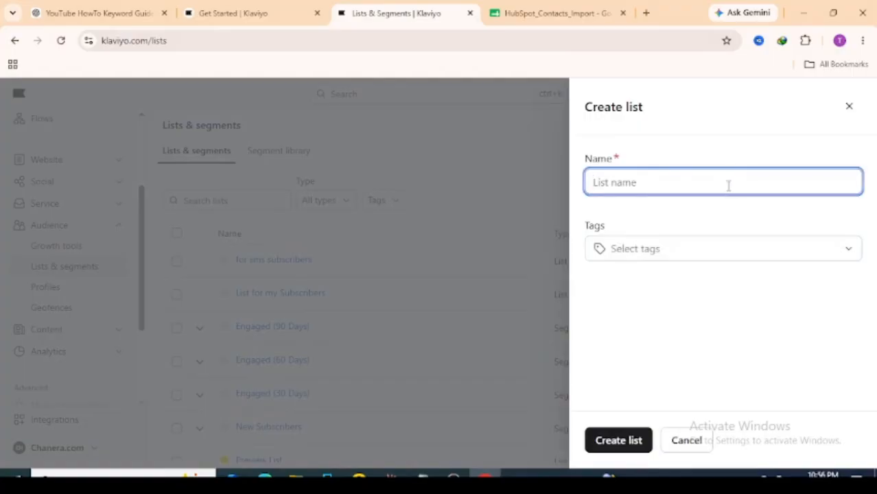
pyautogui.write('Tutorial Test')
pyautogui.click(714, 248)
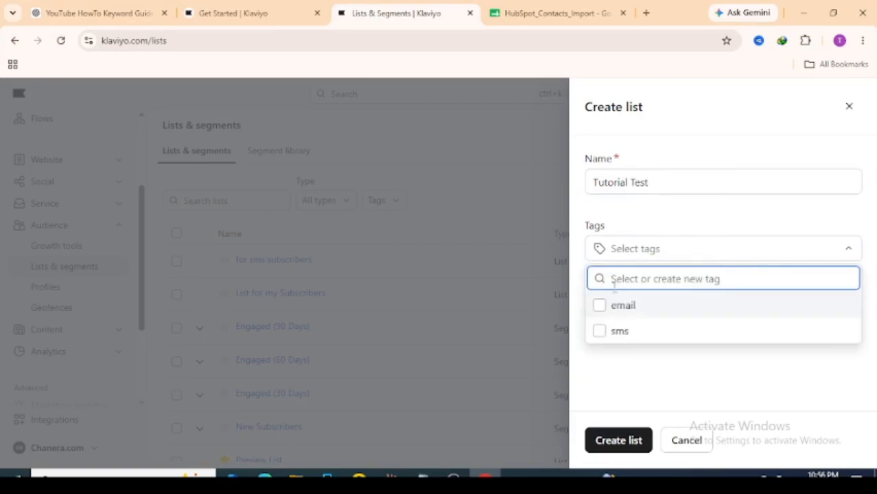
pyautogui.click(601, 306)
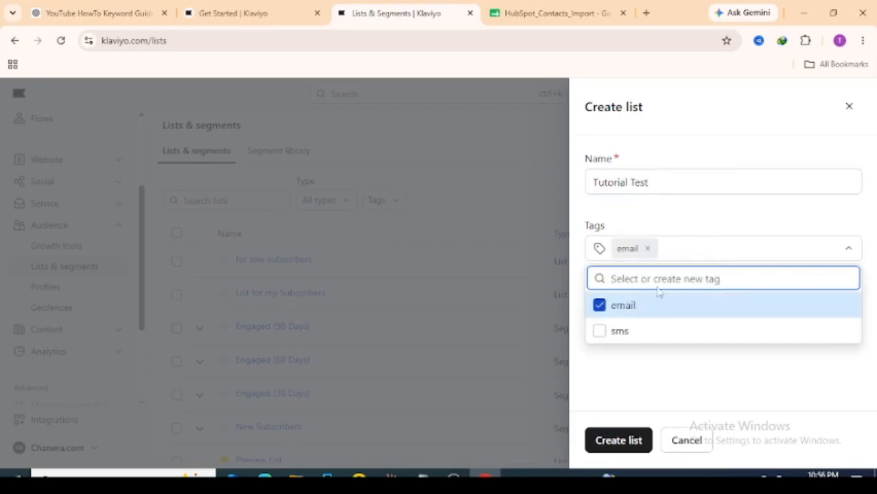
pyautogui.click(675, 254)
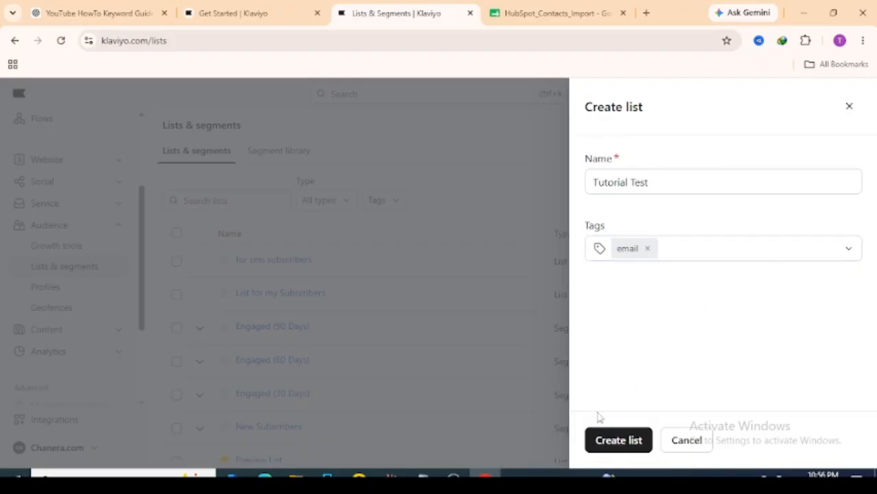
pyautogui.click(619, 443)
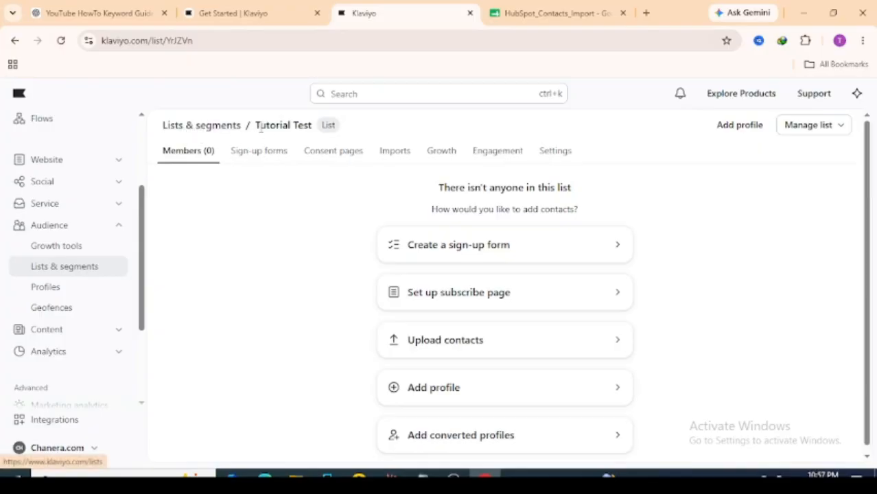
# Check for the new list in the Lists & segments overview and reopen Tutorial Test to see its contact-adding options.
pyautogui.click(231, 131)
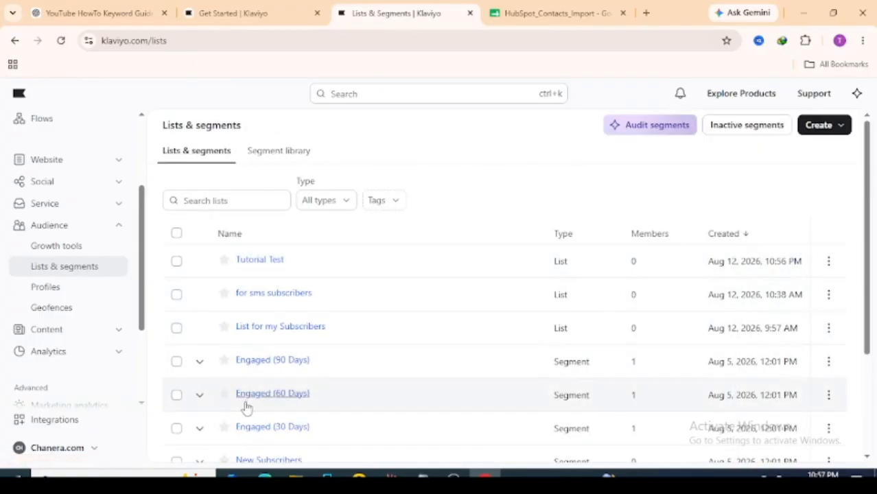
pyautogui.click(269, 263)
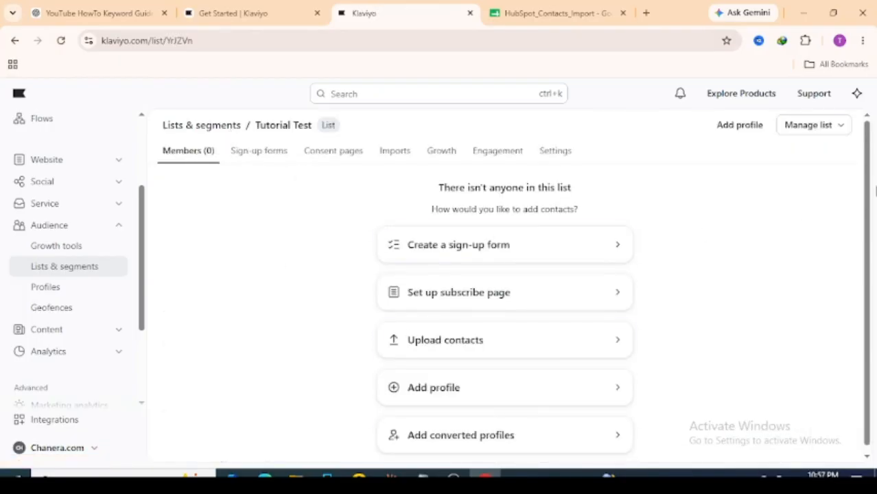
pyautogui.moveTo(868, 181); pyautogui.dragTo(870, 199)
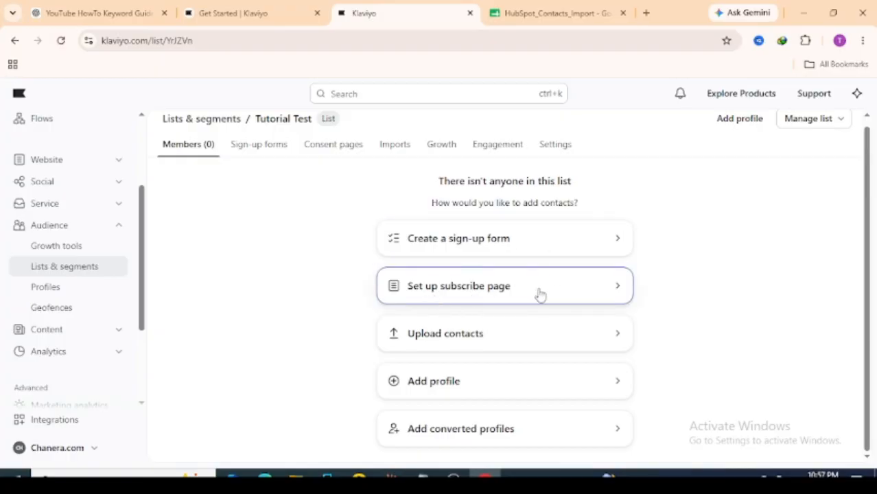
# Examine the fields of the Add profile form for the Tutorial Test list, from email to phone number, and close it without saving.
pyautogui.click(463, 384)
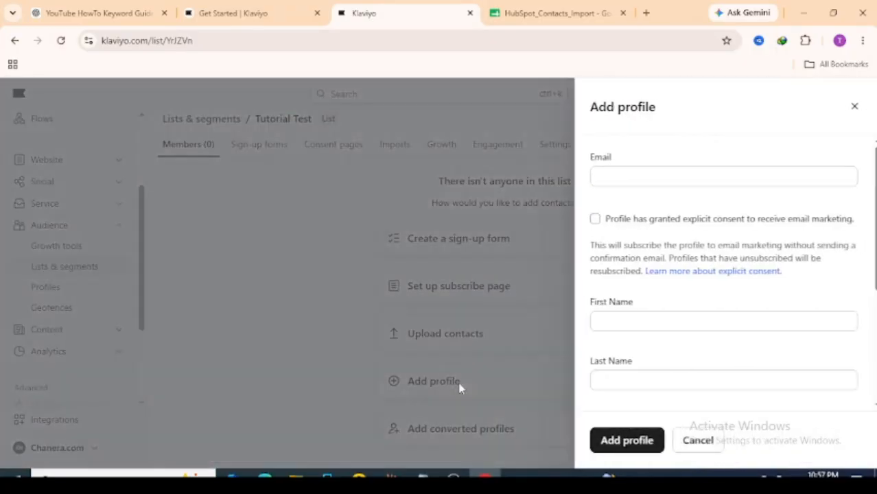
pyautogui.click(658, 177)
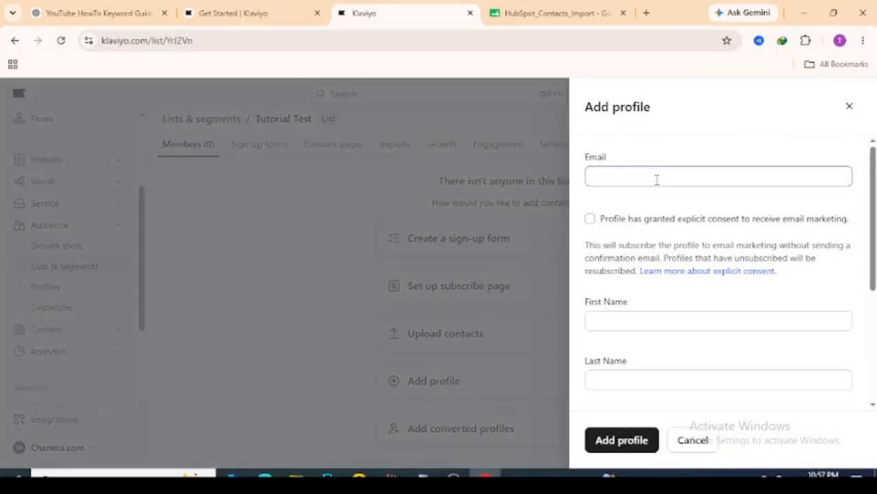
pyautogui.click(657, 180)
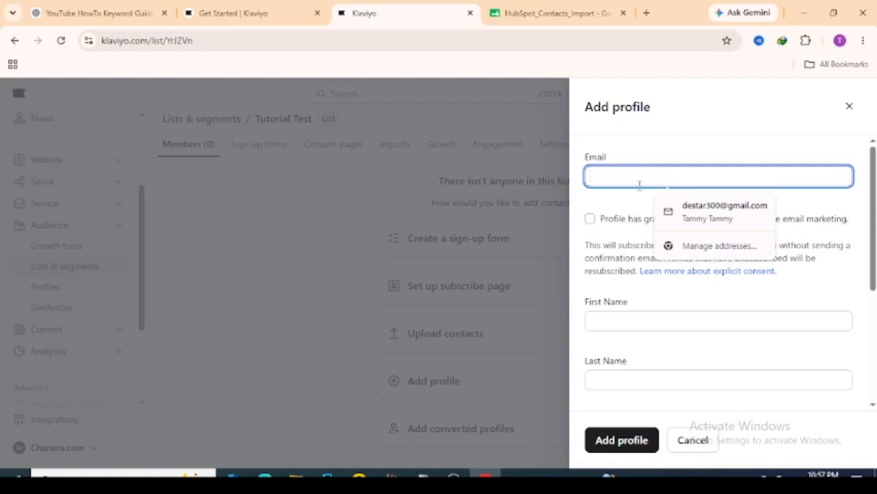
pyautogui.click(594, 205)
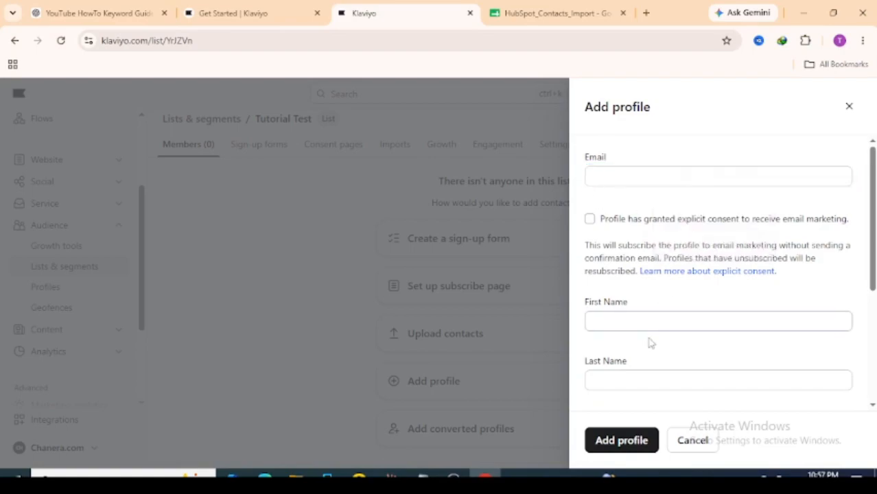
pyautogui.click(632, 323)
pyautogui.click(619, 380)
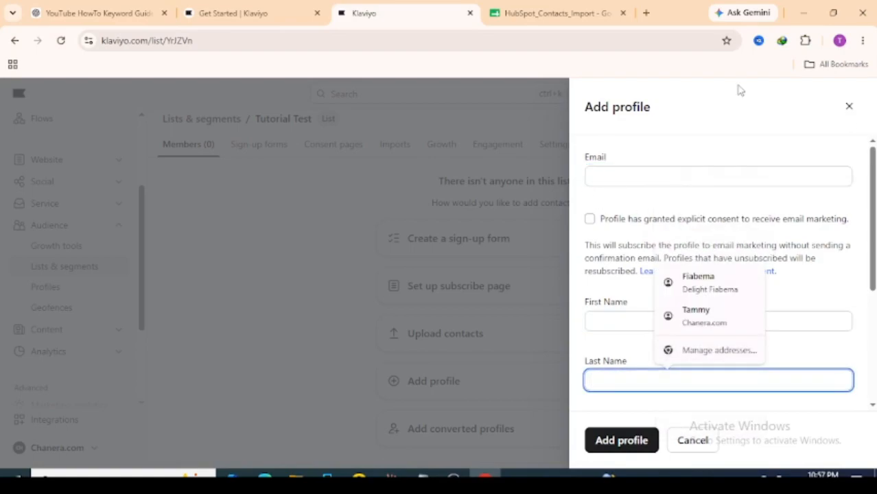
pyautogui.click(794, 143)
pyautogui.scroll(-3, 837, 275)
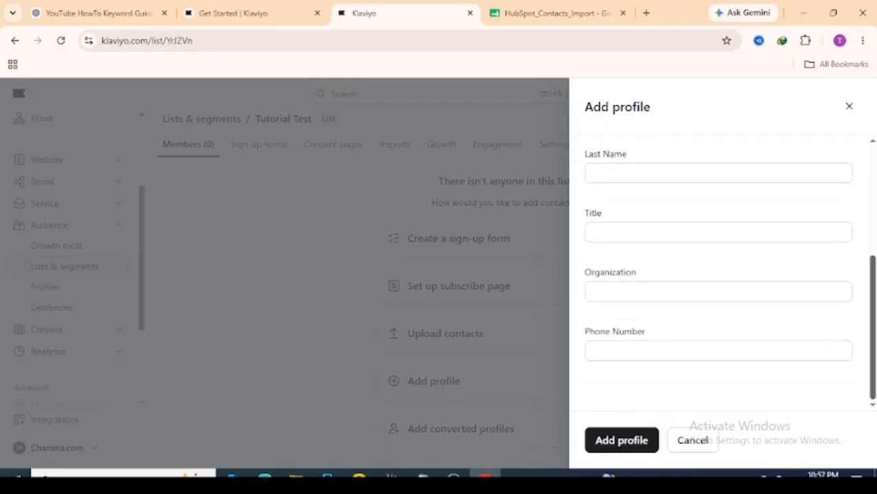
pyautogui.moveTo(595, 332); pyautogui.dragTo(609, 349)
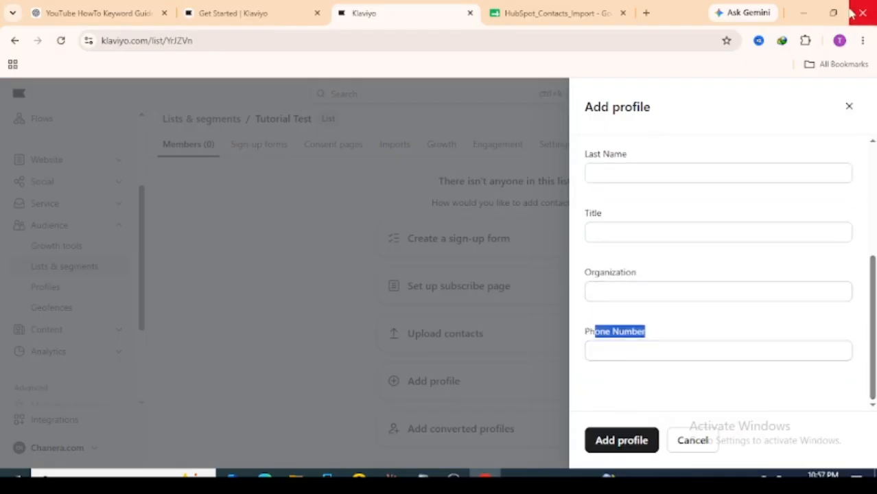
pyautogui.click(849, 107)
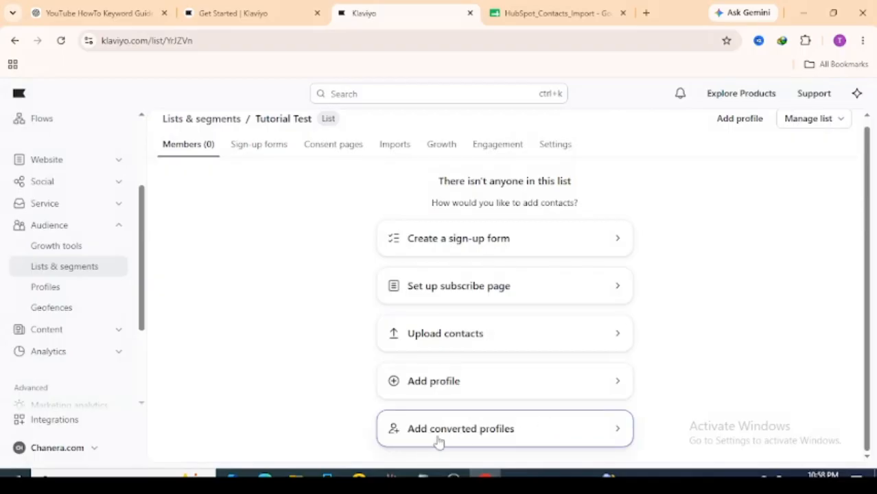
# Open Add converted profiles for the list and examine the available conversion metrics without choosing one.
pyautogui.click(485, 440)
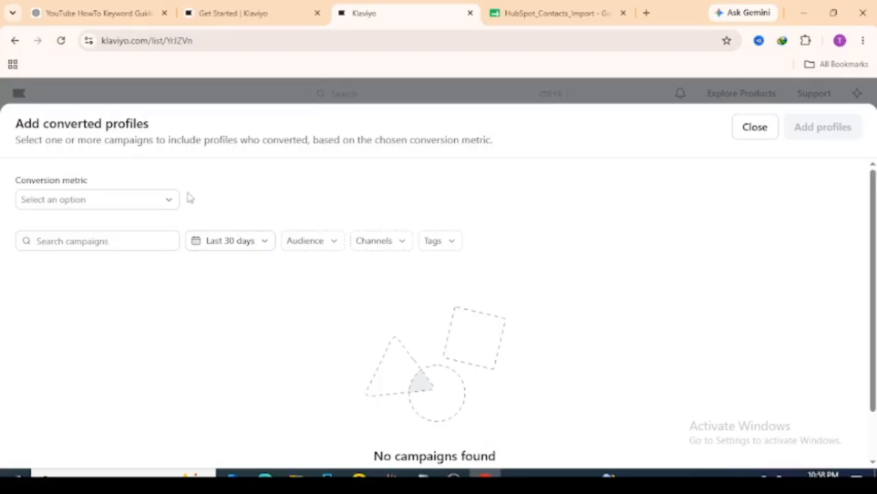
pyautogui.click(149, 204)
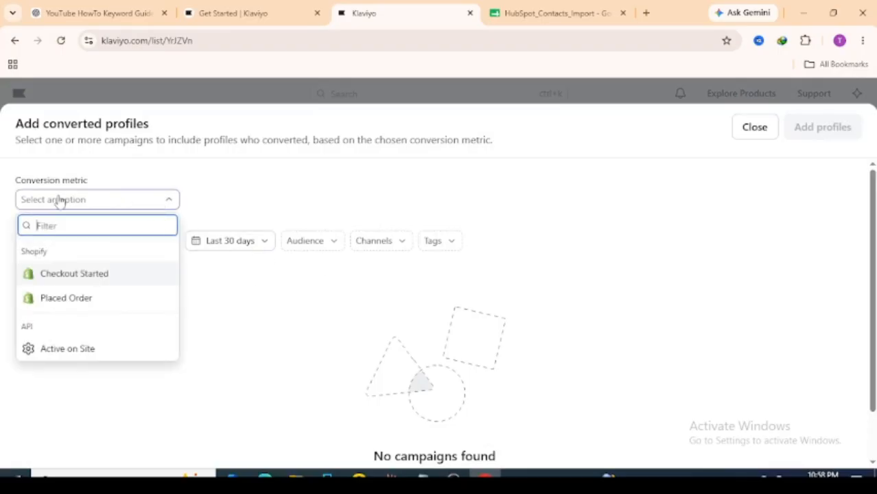
pyautogui.click(282, 197)
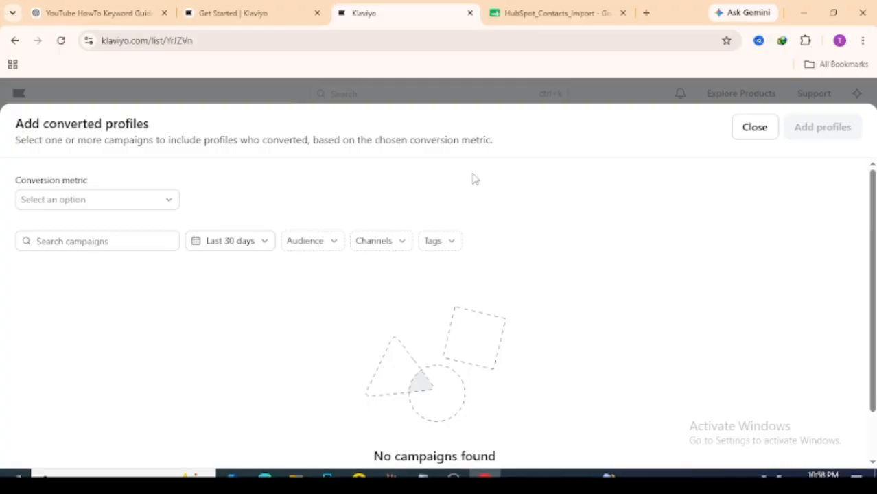
# Reexamine the conversion metric choices for adding converted profiles and close the form without adding anyone.
pyautogui.click(112, 200)
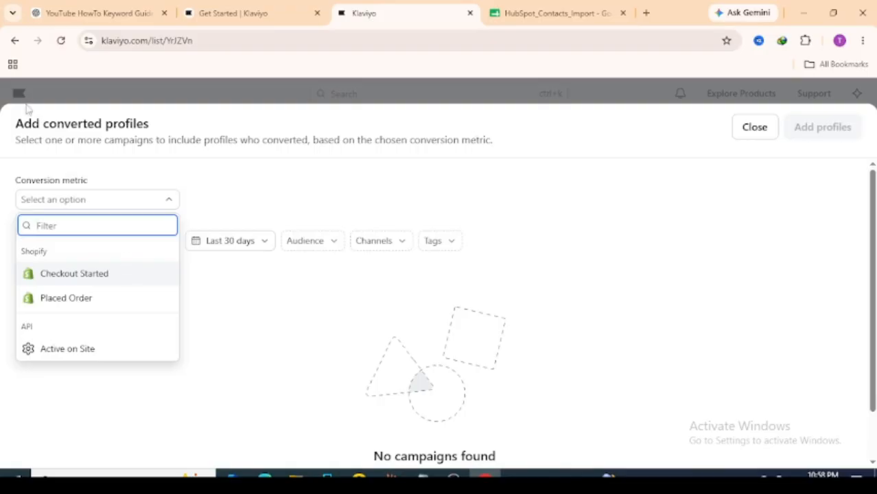
pyautogui.moveTo(20, 129); pyautogui.dragTo(196, 135)
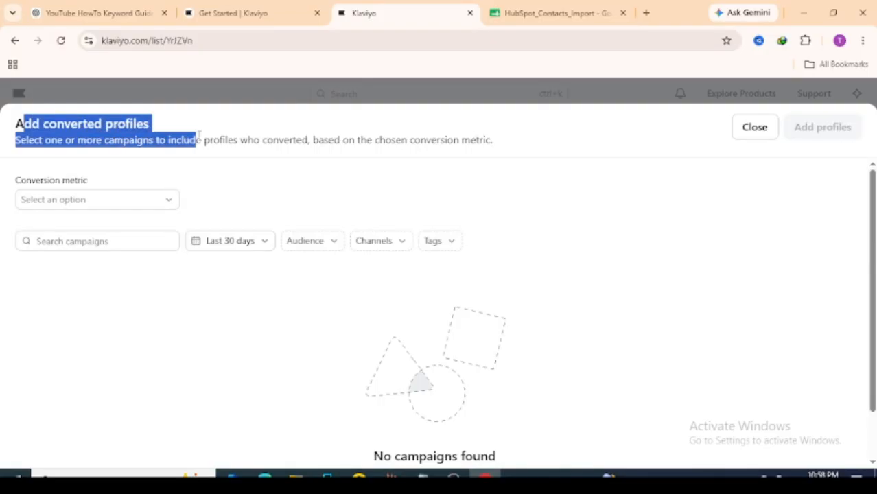
pyautogui.click(135, 220)
pyautogui.click(149, 212)
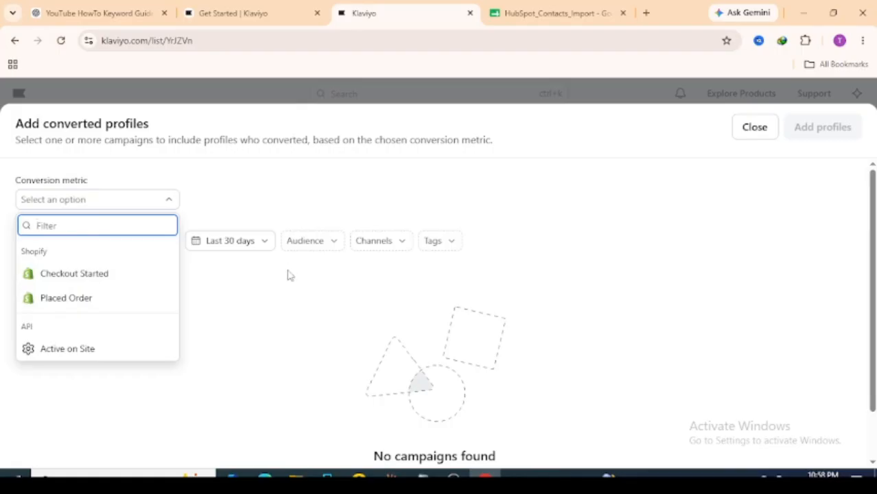
pyautogui.click(423, 190)
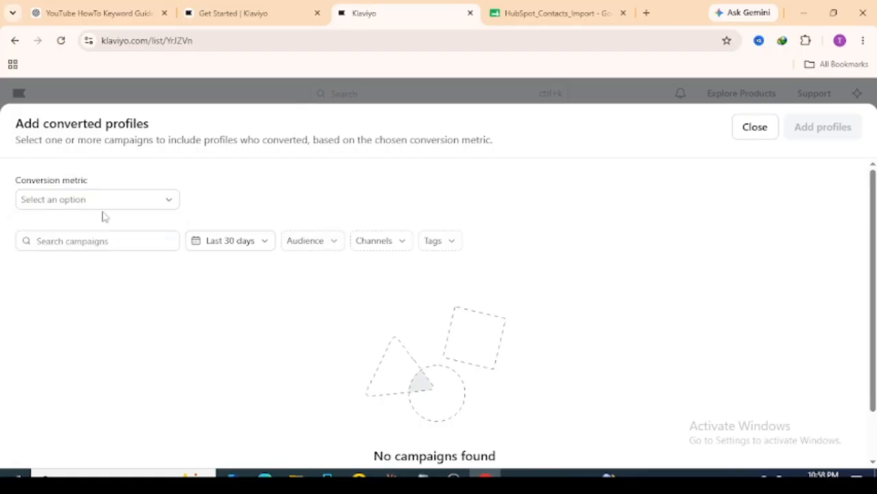
pyautogui.click(130, 204)
pyautogui.click(285, 212)
pyautogui.click(744, 134)
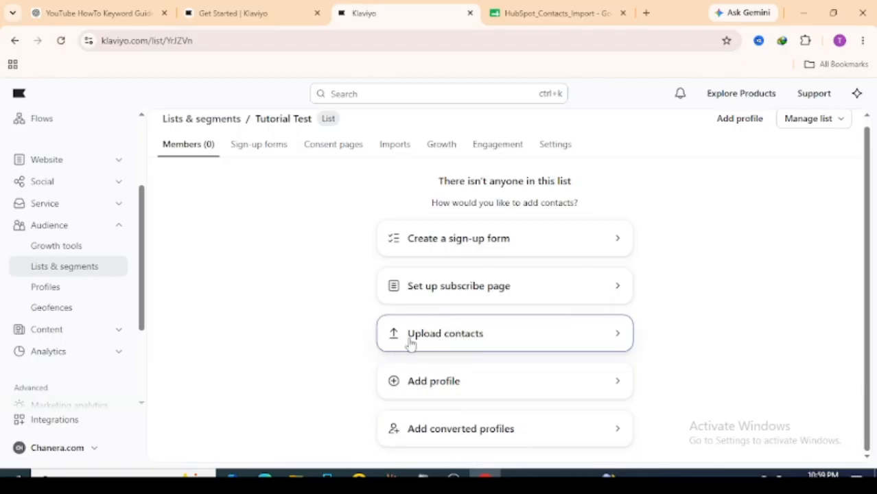
# Open the contact upload page for Tutorial Test and compare its CSV requirements with the HubSpot_Contacts_Import spreadsheet in Google Sheets.
pyautogui.click(462, 340)
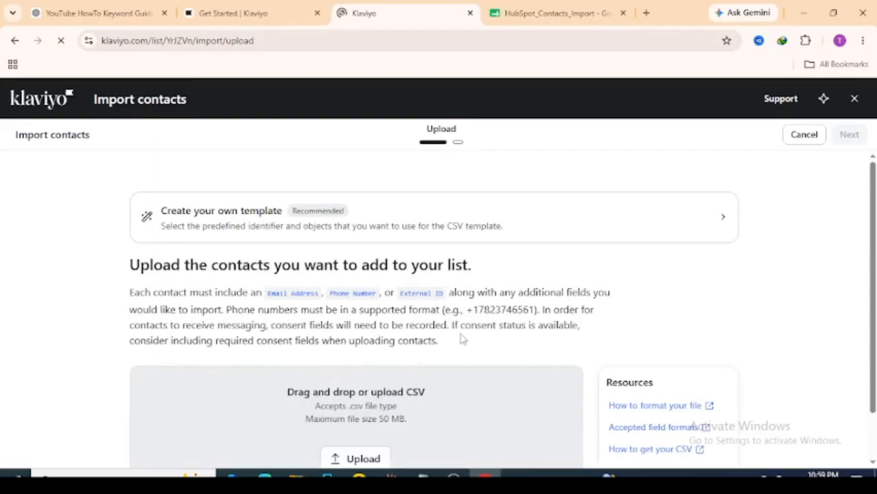
pyautogui.scroll(-1, 845, 229)
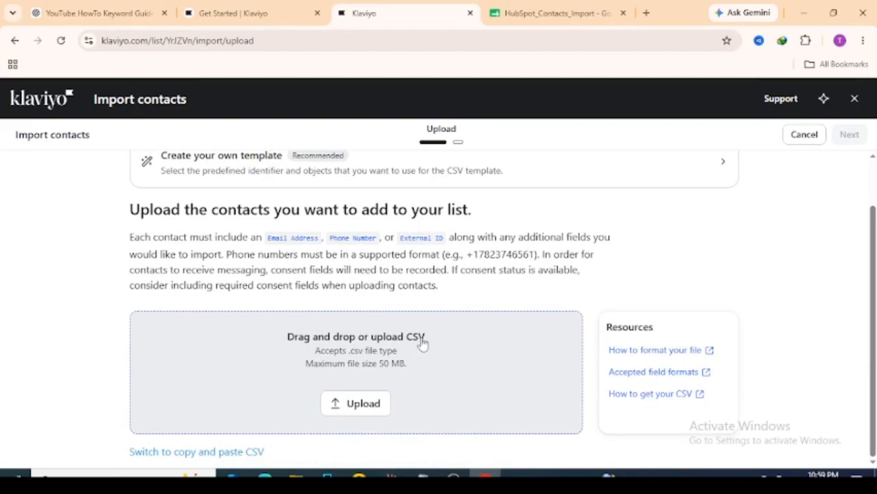
pyautogui.click(533, 13)
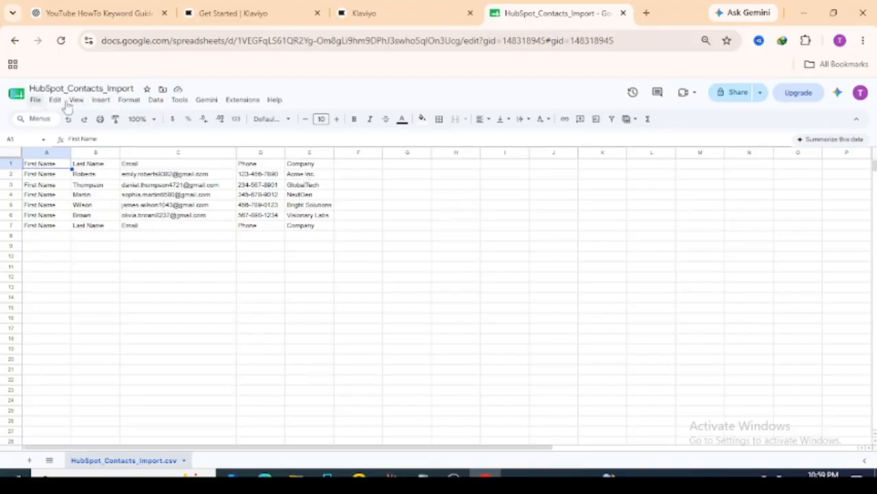
pyautogui.click(352, 7)
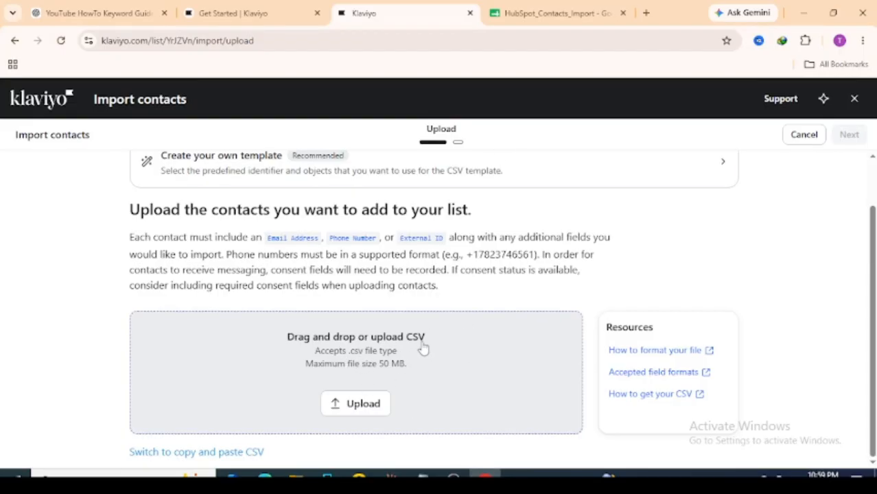
pyautogui.click(569, 6)
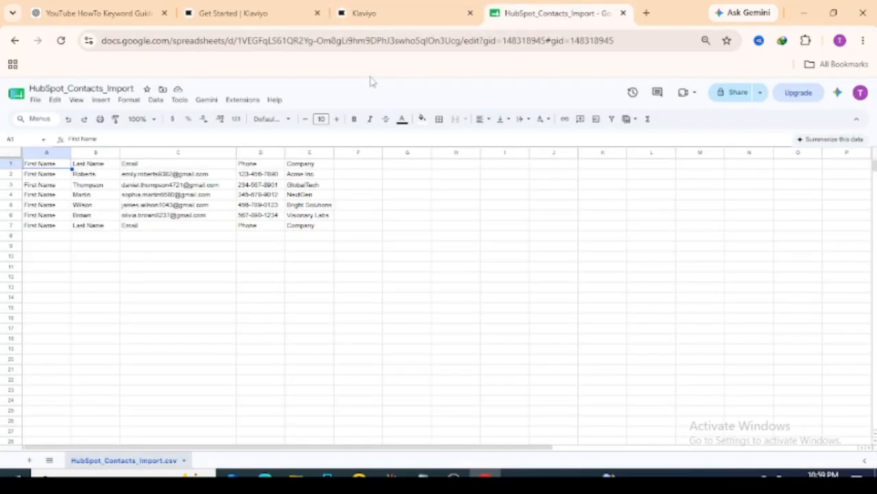
# Examine the download formats for the HubSpot_Contacts_Import spreadsheet, including Comma Separated Values (.csv), without downloading it.
pyautogui.click(36, 101)
pyautogui.moveTo(84, 221)
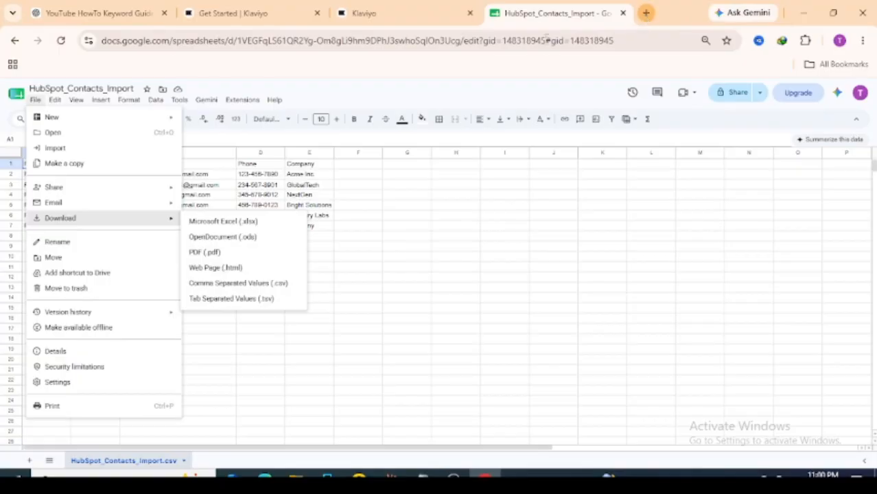
pyautogui.click(128, 99)
pyautogui.click(35, 101)
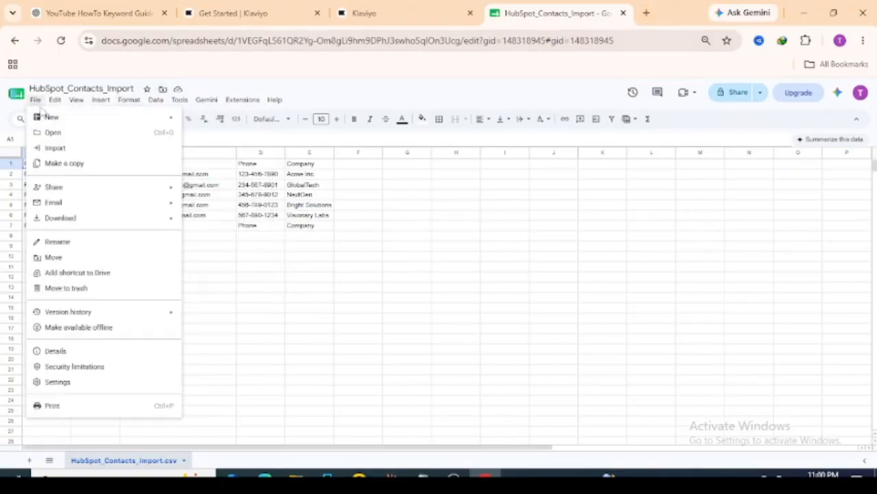
pyautogui.moveTo(86, 220)
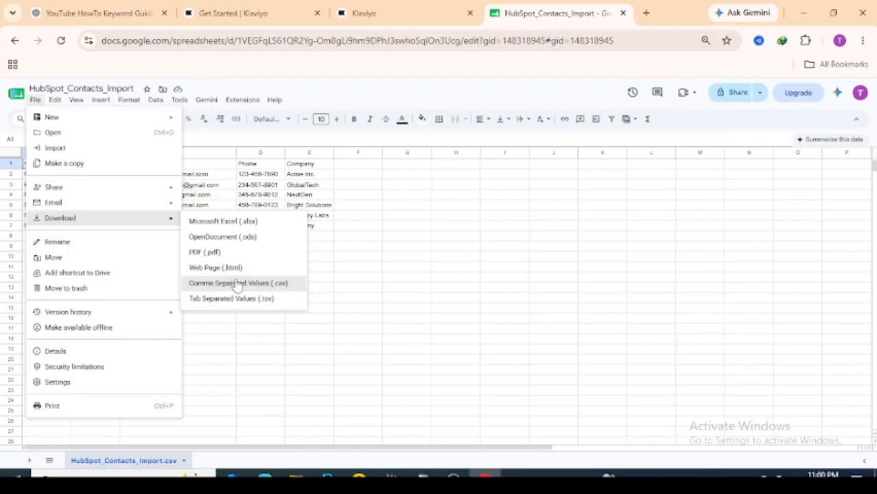
# Switch back to Klaviyo, upload the contacts CSV file, and accept the field mapping for its five columns.
pyautogui.click(341, 21)
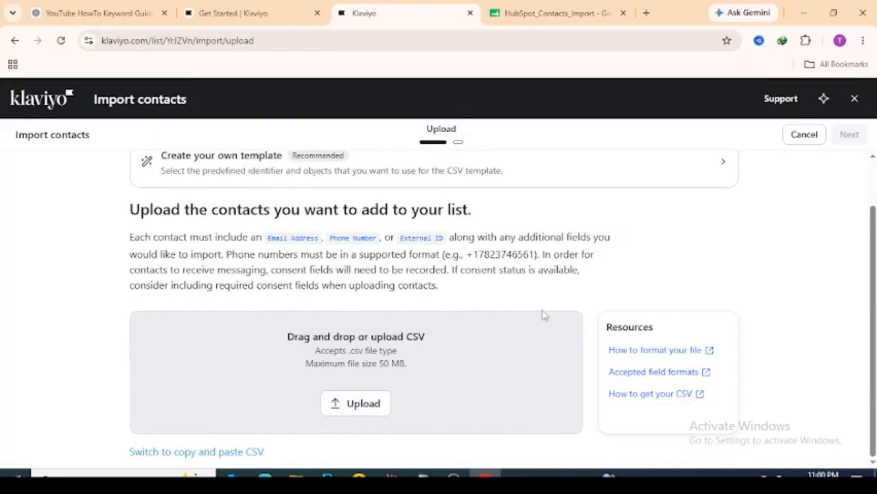
pyautogui.click(375, 337)
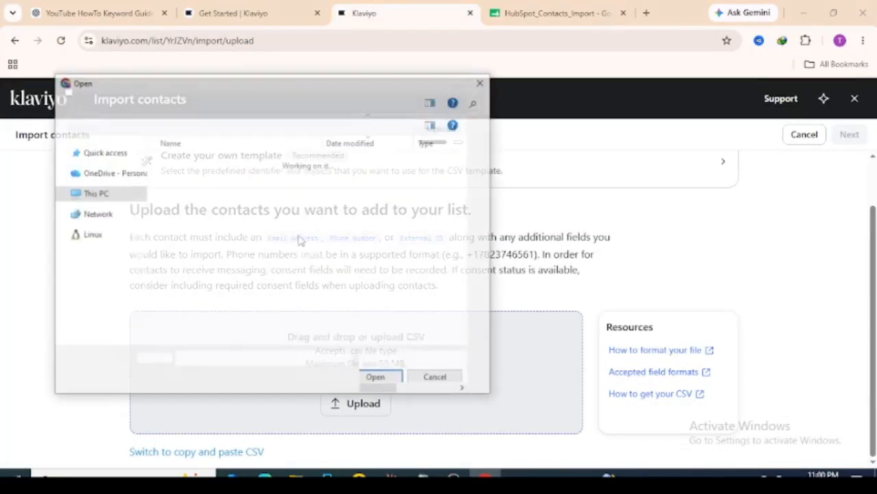
pyautogui.doubleClick(221, 181)
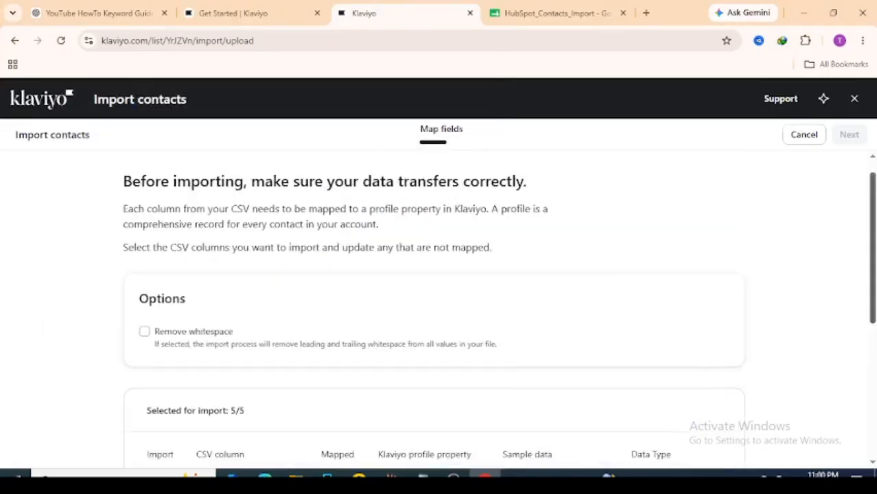
pyautogui.scroll(-4, 872, 422)
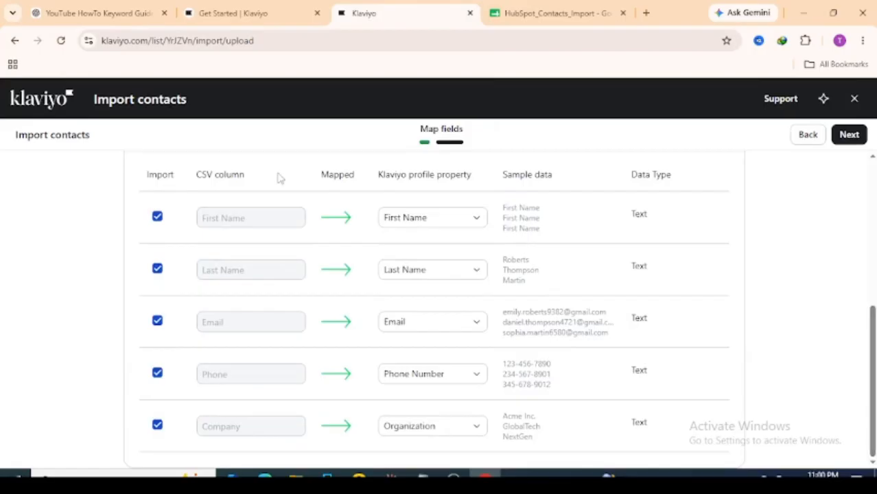
pyautogui.scroll(5, 867, 399)
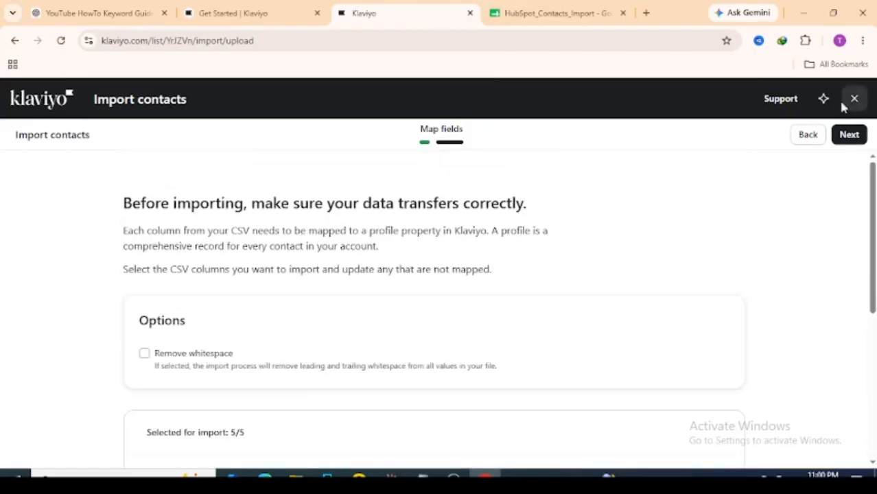
pyautogui.click(849, 134)
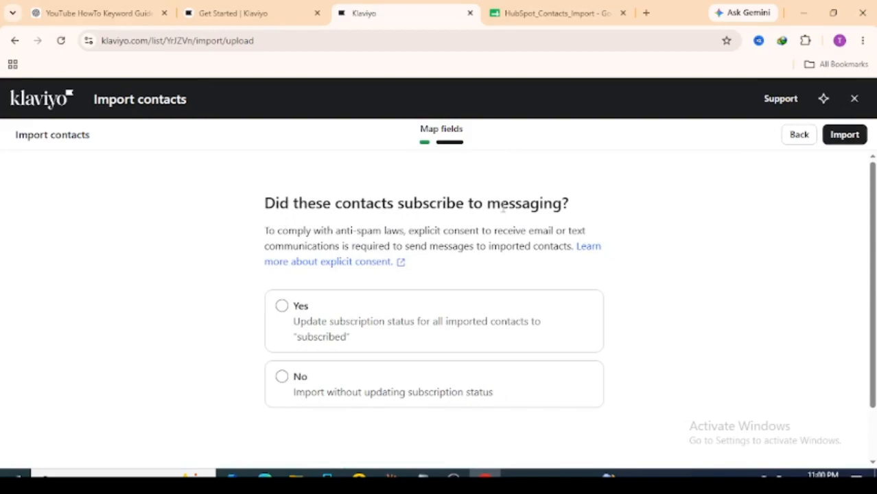
# Mark the contacts as subscribed to messaging, select only Email marketing messages as their channel, and run the import.
pyautogui.click(281, 306)
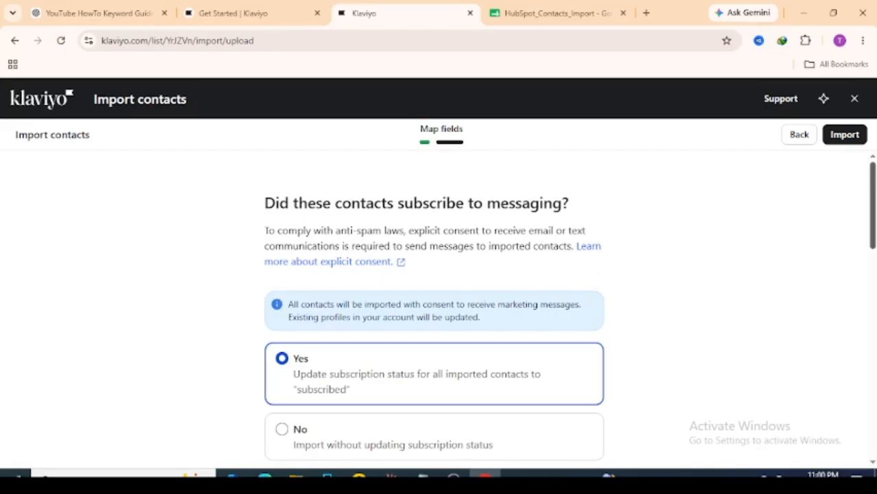
pyautogui.moveTo(873, 206); pyautogui.dragTo(873, 274)
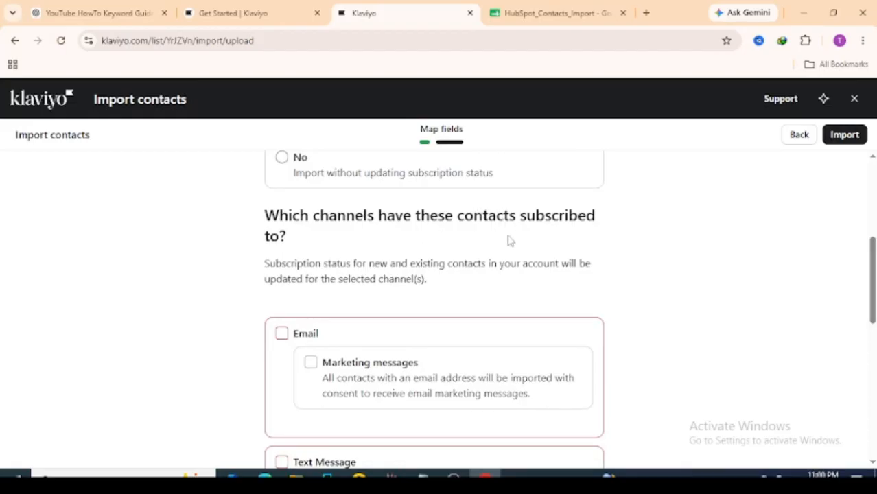
pyautogui.moveTo(873, 240); pyautogui.dragTo(873, 271)
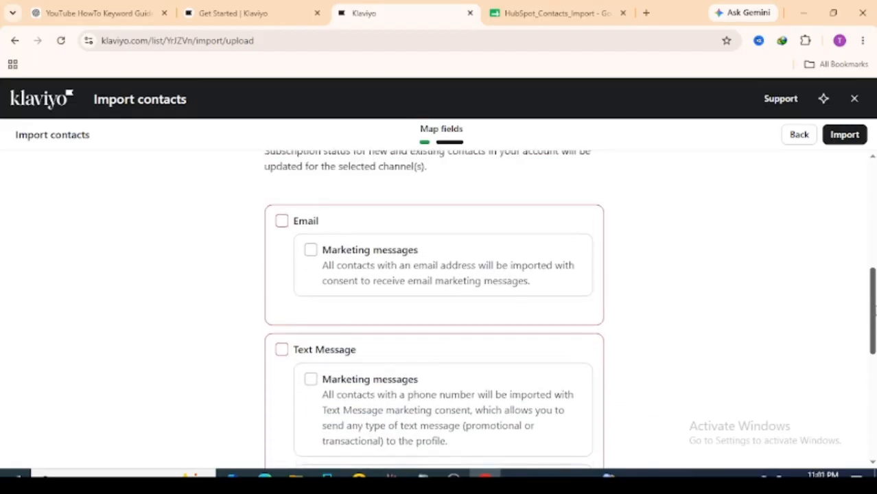
pyautogui.click(281, 222)
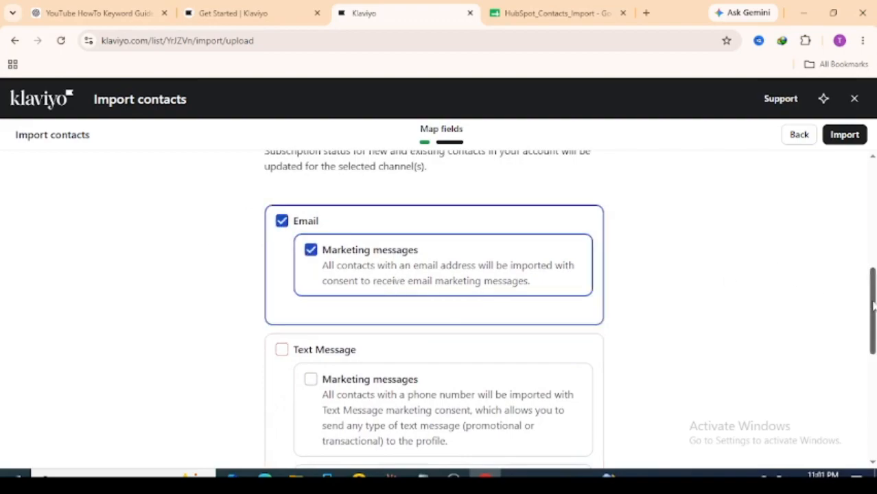
pyautogui.moveTo(873, 304)
pyautogui.mouseDown()
pyautogui.moveTo(873, 407)
pyautogui.moveTo(873, 306)
pyautogui.mouseUp()
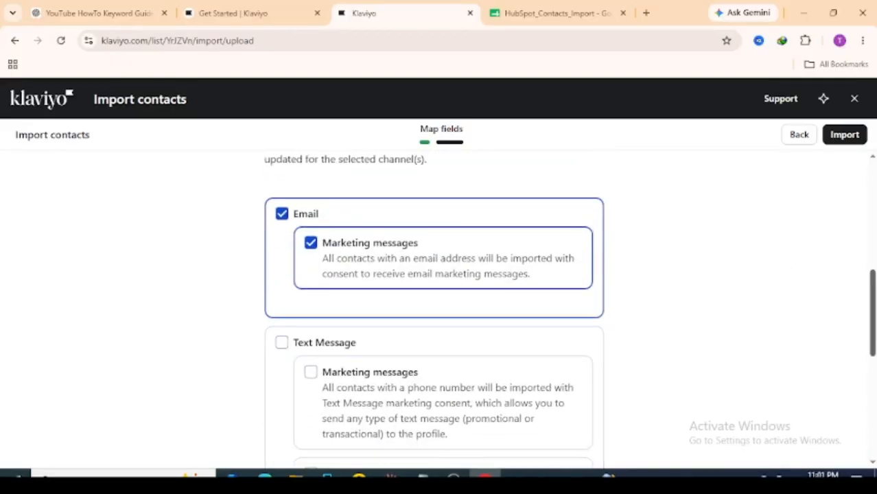
pyautogui.scroll(-5, 466, 357)
pyautogui.scroll(6, 442, 384)
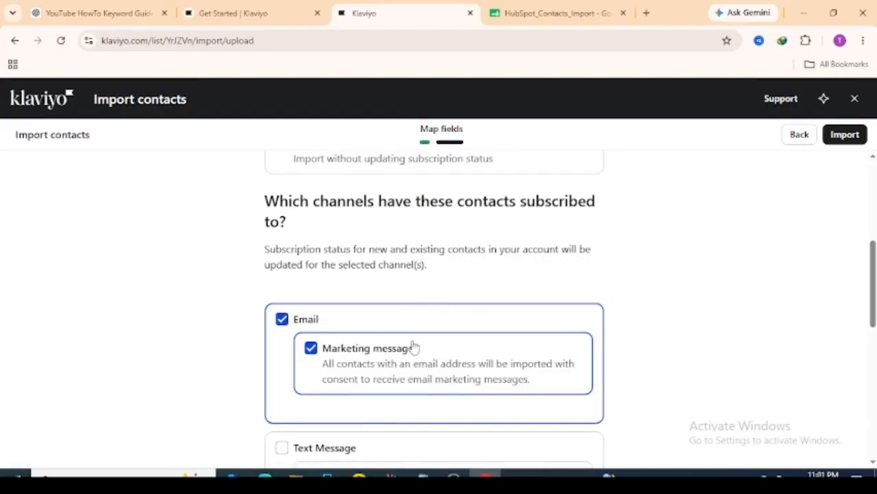
pyautogui.click(843, 136)
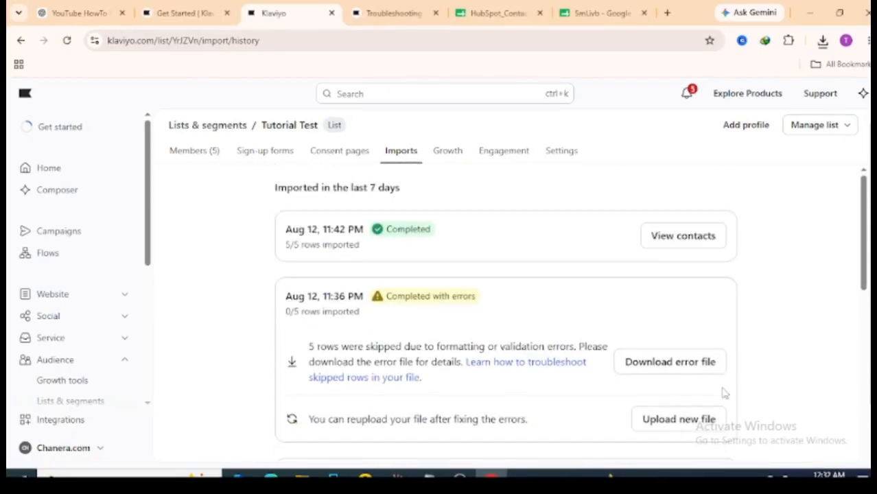
# Start another contact import for Tutorial Test and upload "HubSpot_Contacts_Import - HubSpot_Contacts_Import.csv (5).csv".
pyautogui.click(833, 126)
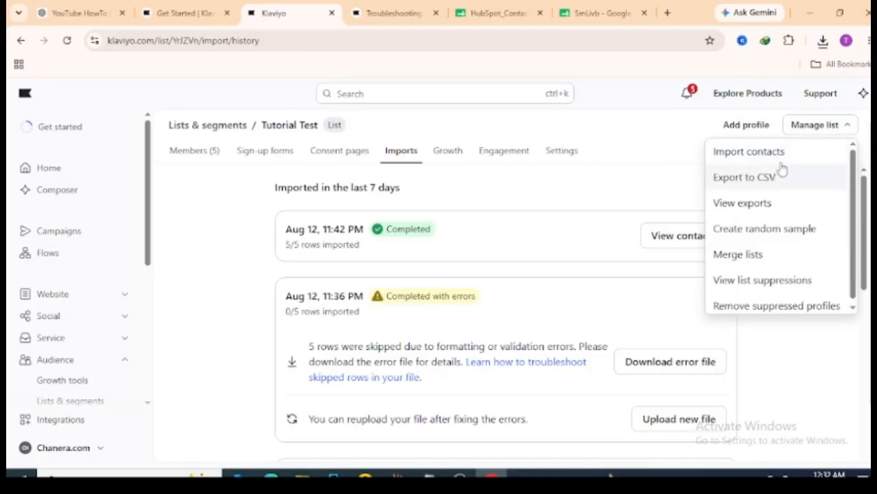
pyautogui.click(749, 151)
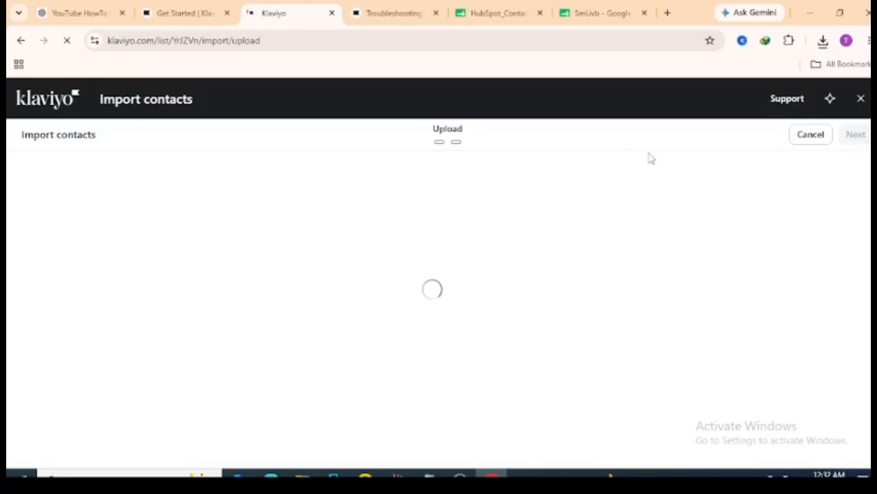
pyautogui.scroll(-1, 597, 325)
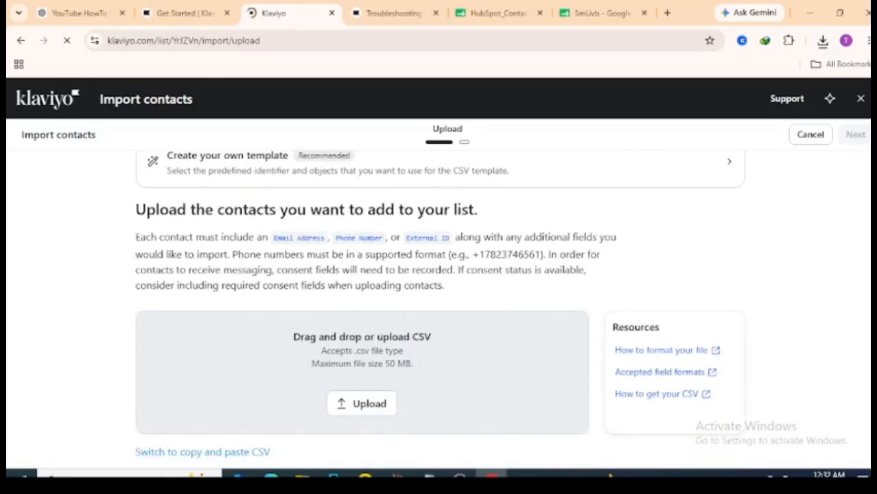
pyautogui.click(360, 406)
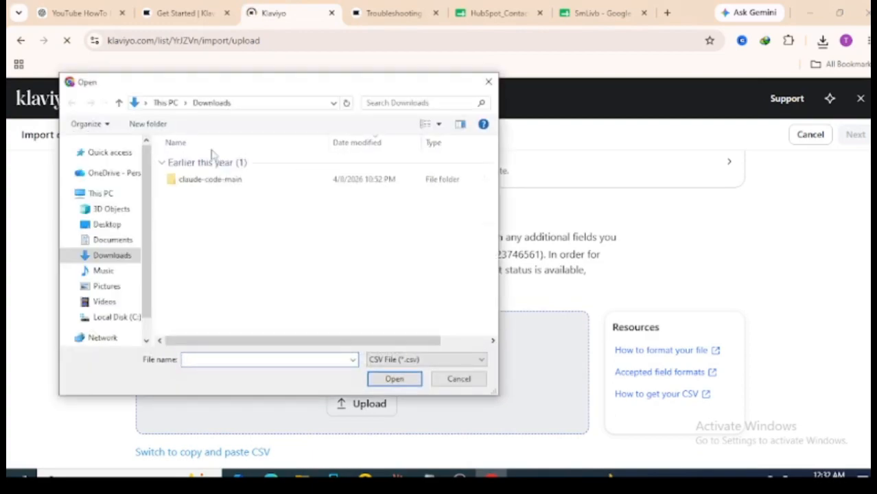
pyautogui.doubleClick(235, 179)
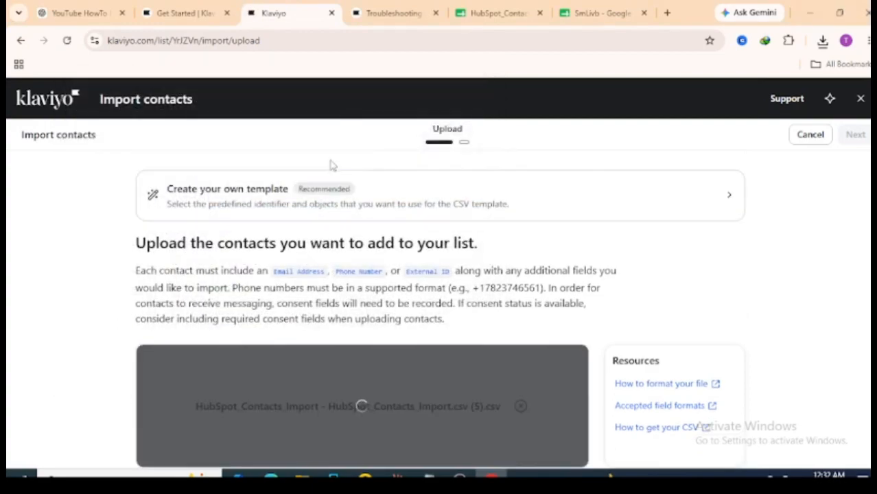
# Review and accept the First Name, Last Name, Email and Company mappings, and set all imported contacts to subscribed.
pyautogui.scroll(-5, 440, 309)
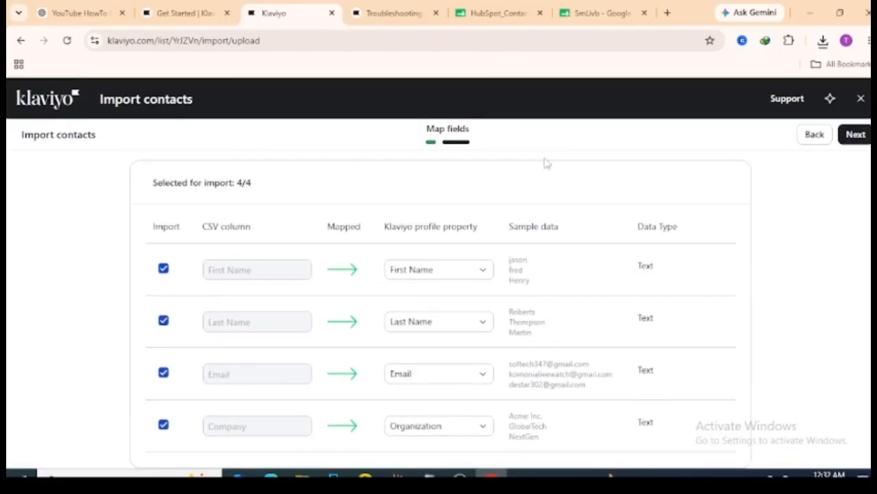
pyautogui.scroll(4, 788, 199)
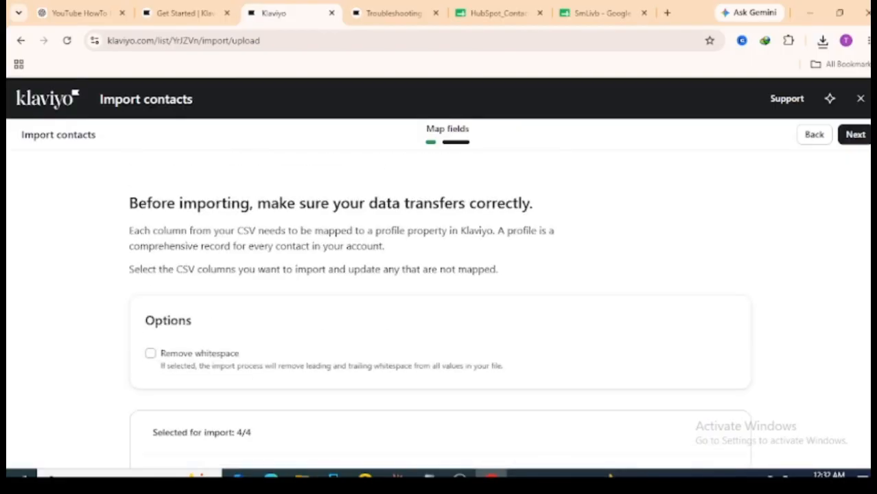
pyautogui.scroll(-3, 788, 199)
pyautogui.scroll(3, 788, 199)
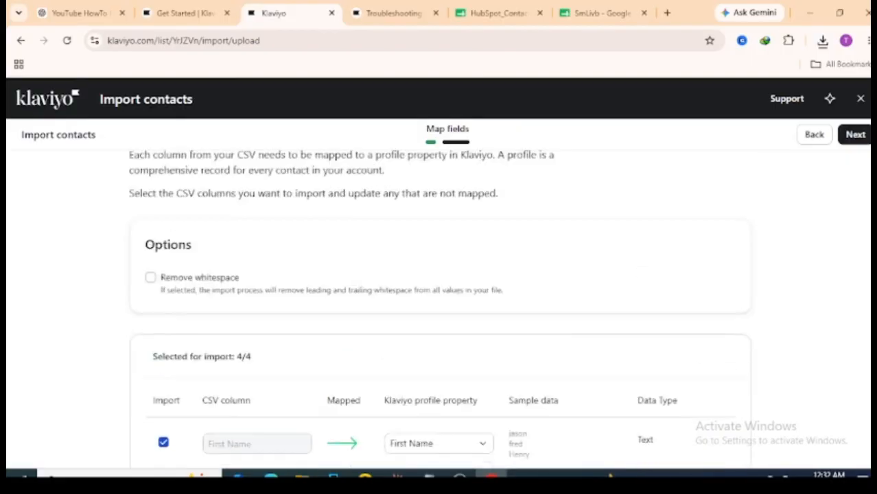
pyautogui.click(856, 135)
pyautogui.click(289, 306)
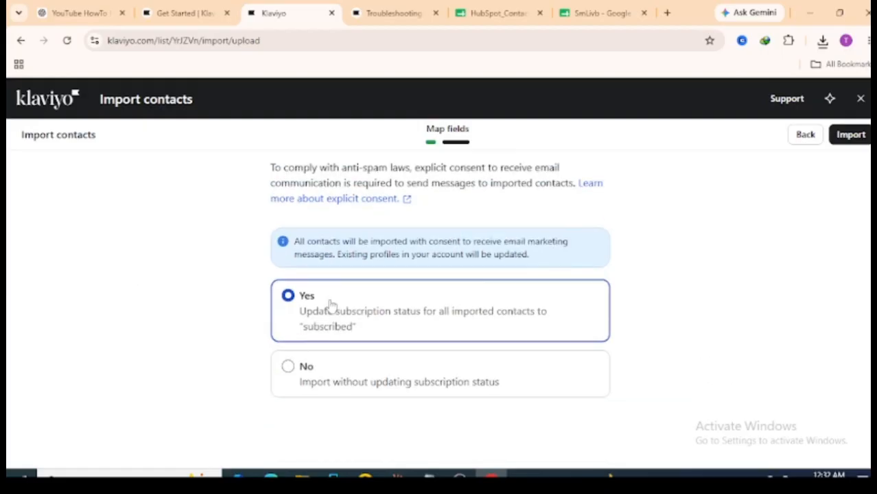
# Run the import of the subscribed contacts into the Tutorial Test list.
pyautogui.doubleClick(336, 307)
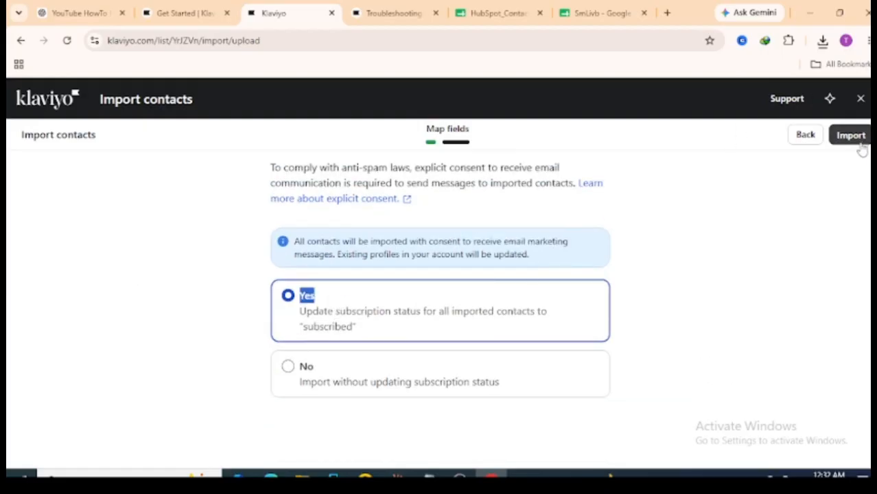
pyautogui.click(840, 138)
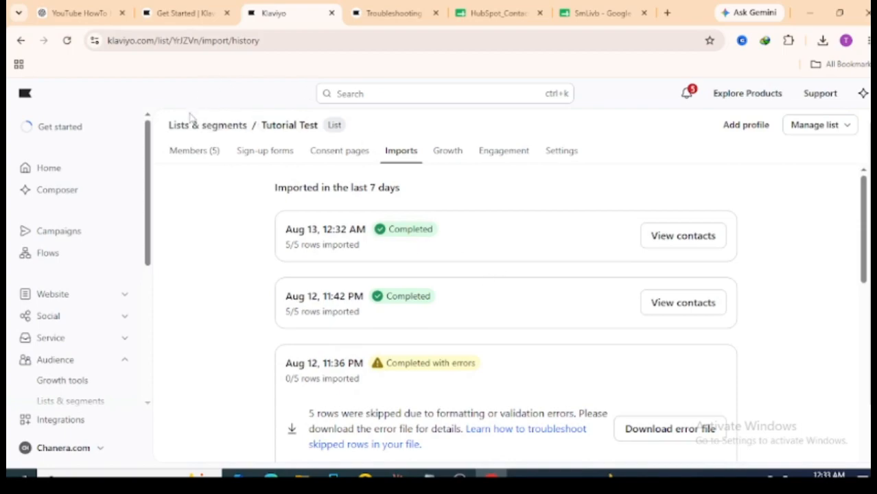
# Go to the Campaigns overview and close the Composer chat.
pyautogui.scroll(-3, 146, 151)
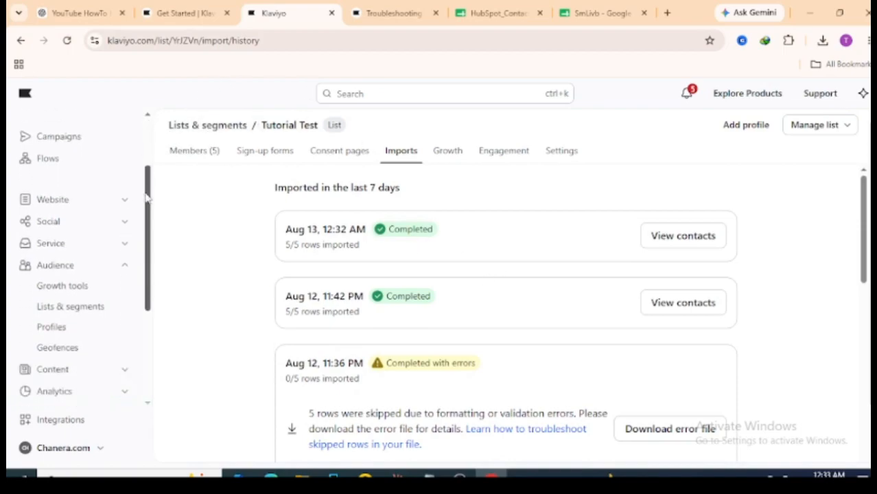
pyautogui.scroll(1, 131, 154)
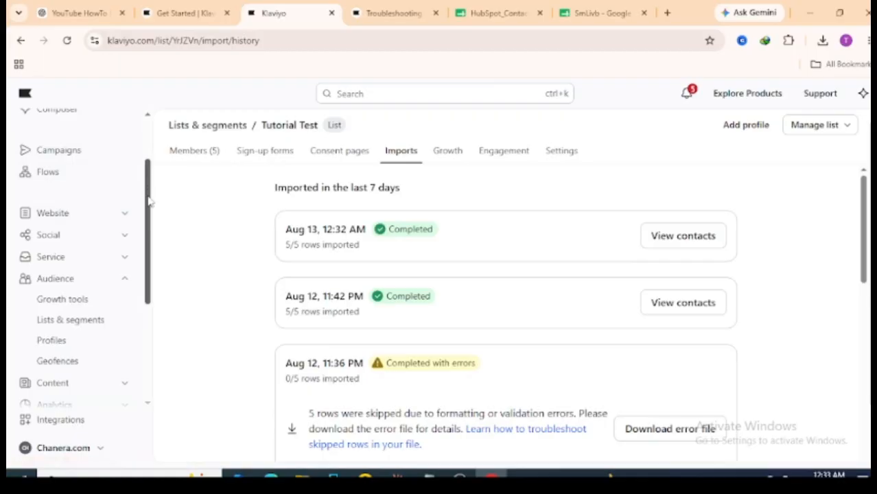
pyautogui.moveTo(150, 200); pyautogui.dragTo(169, 142)
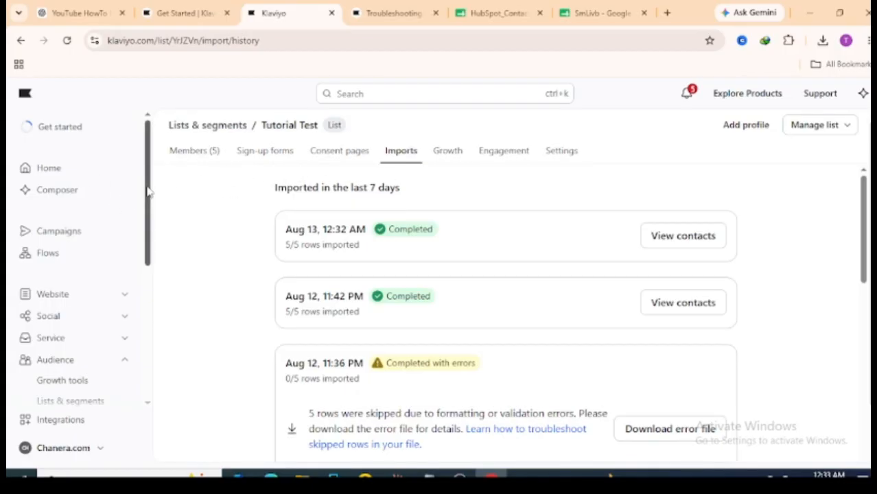
pyautogui.scroll(-1, 150, 220)
pyautogui.scroll(1, 149, 220)
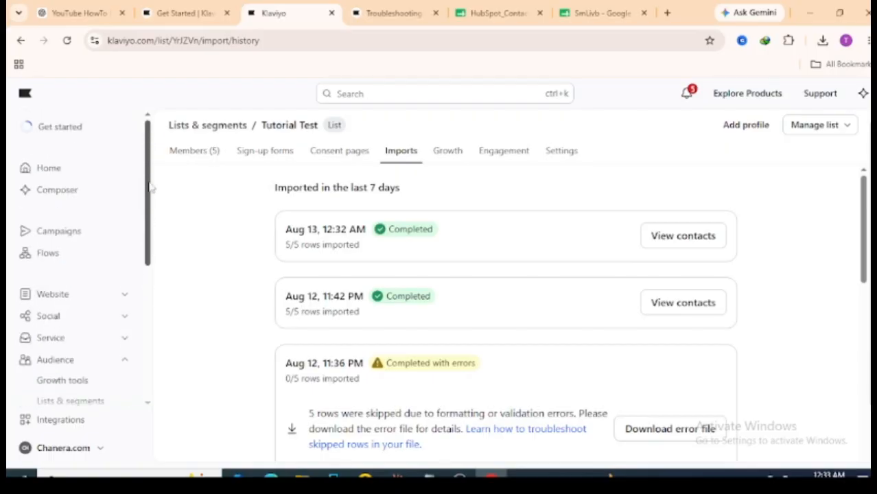
pyautogui.click(94, 231)
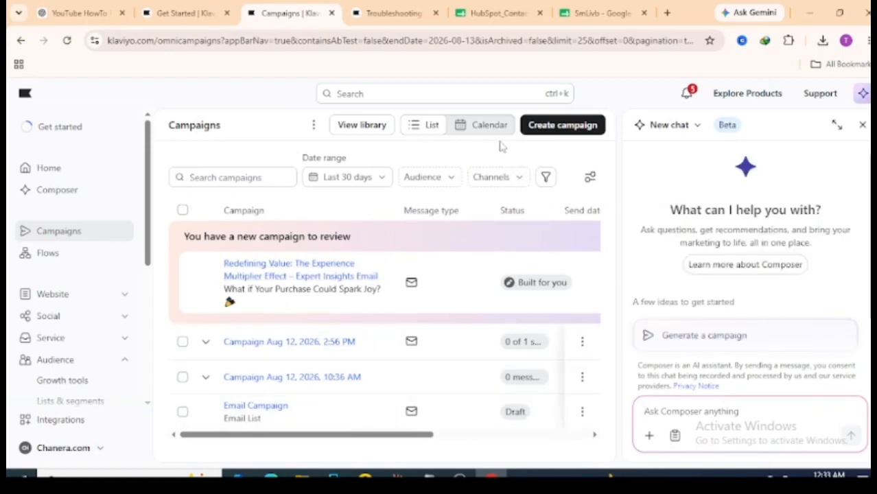
pyautogui.click(862, 125)
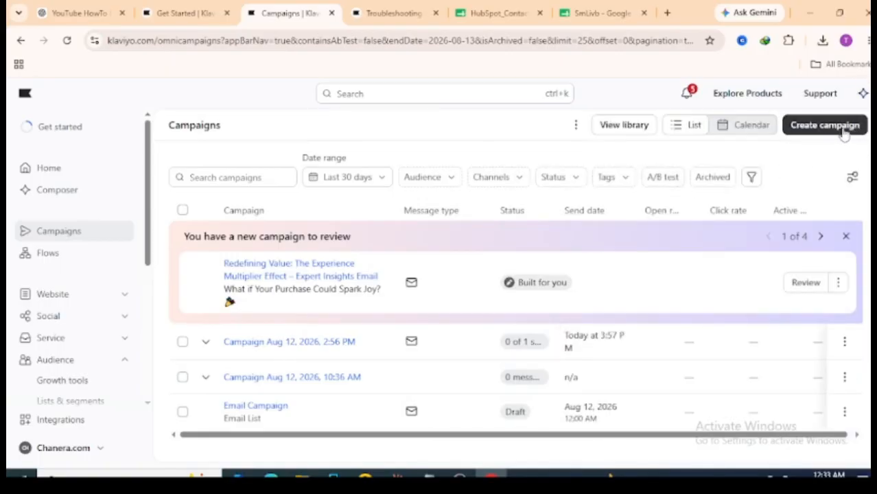
# Create a single-channel campaign with the date Aug 13, 2026, and continue to its recipient settings.
pyautogui.click(816, 127)
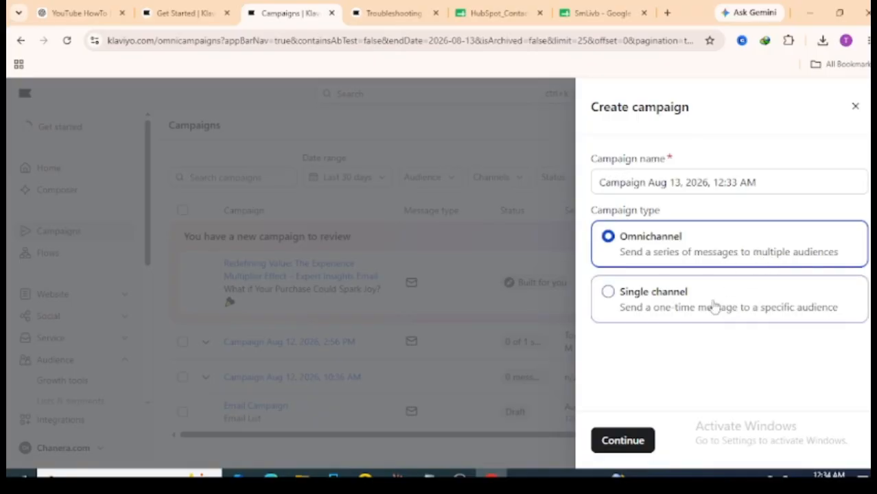
pyautogui.click(662, 307)
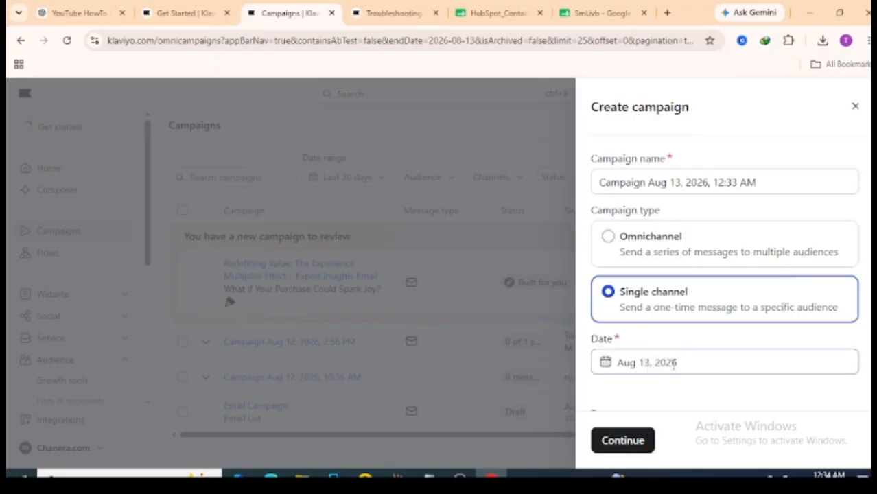
pyautogui.click(648, 363)
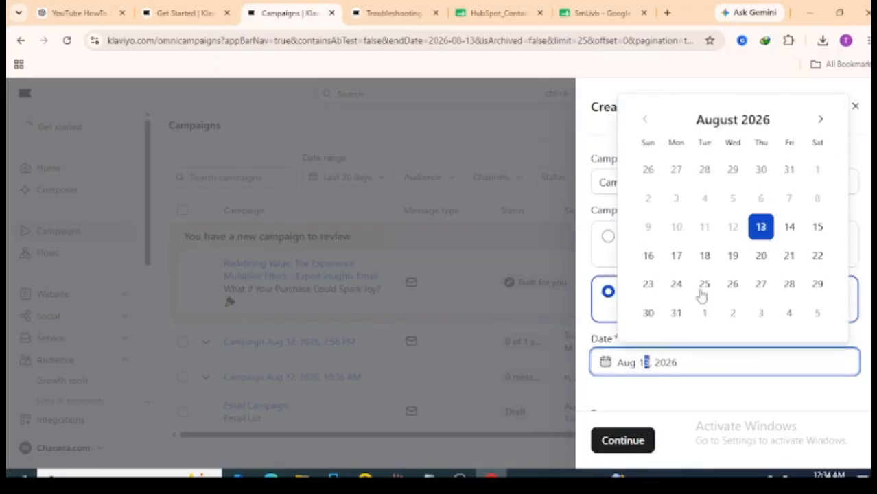
pyautogui.click(720, 433)
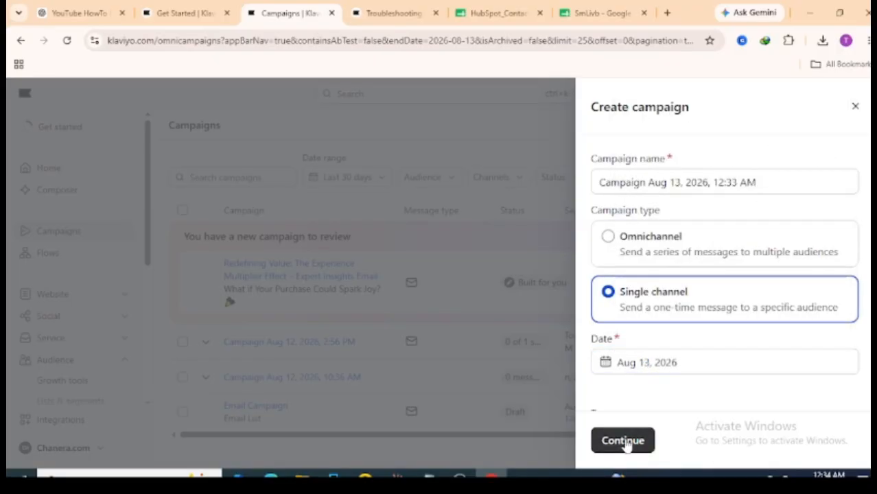
pyautogui.click(623, 441)
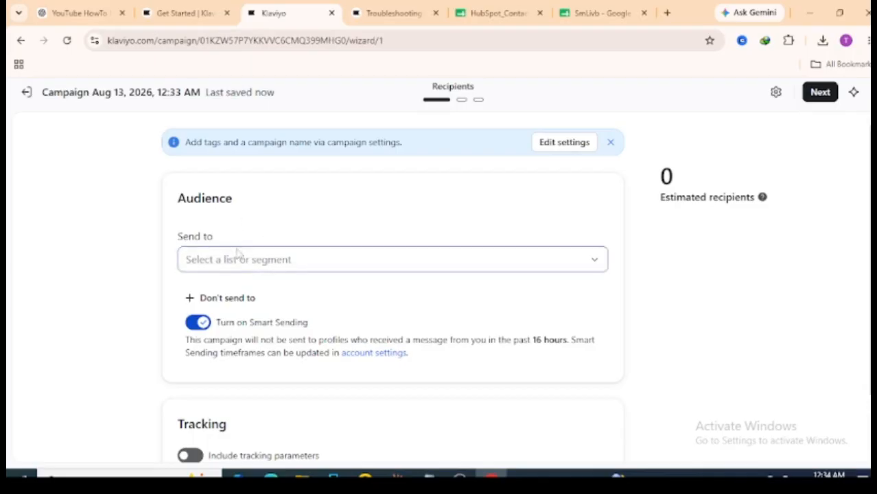
# Choose Email List as the audience the campaign is sent to.
pyautogui.click(262, 262)
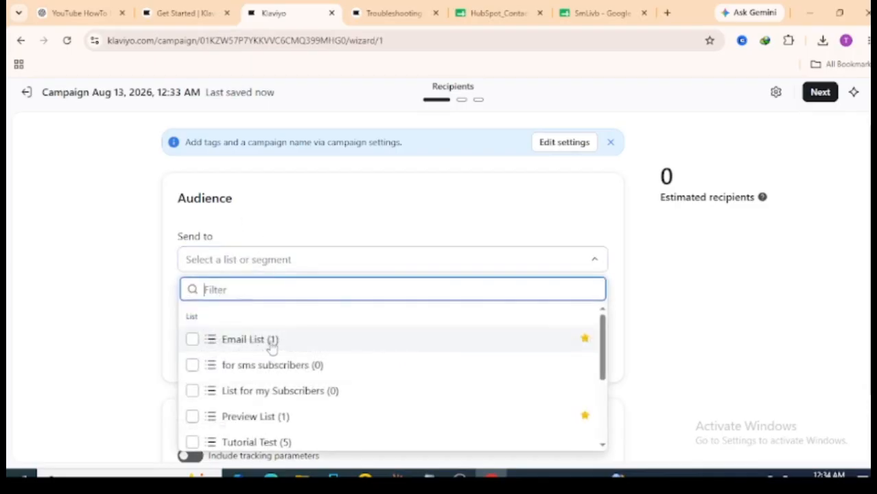
pyautogui.click(604, 350)
pyautogui.moveTo(604, 350)
pyautogui.mouseDown()
pyautogui.moveTo(608, 371)
pyautogui.moveTo(615, 348)
pyautogui.moveTo(611, 397)
pyautogui.moveTo(609, 342)
pyautogui.mouseUp()
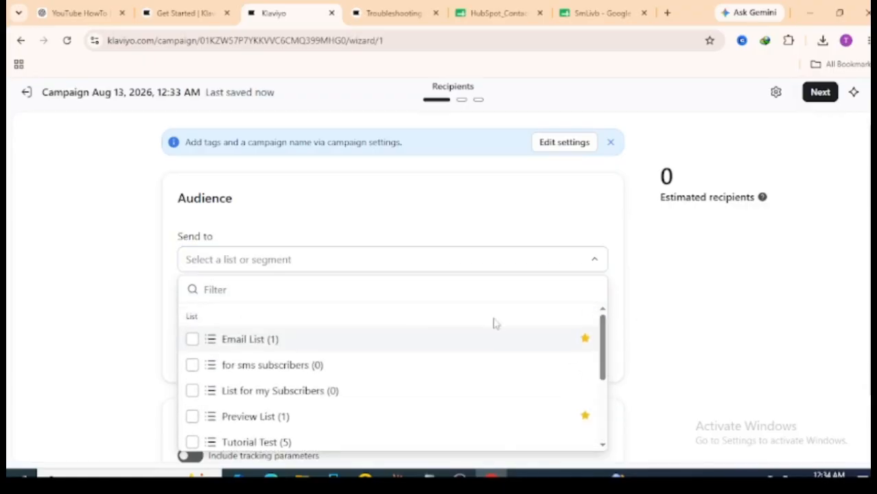
pyautogui.click(279, 343)
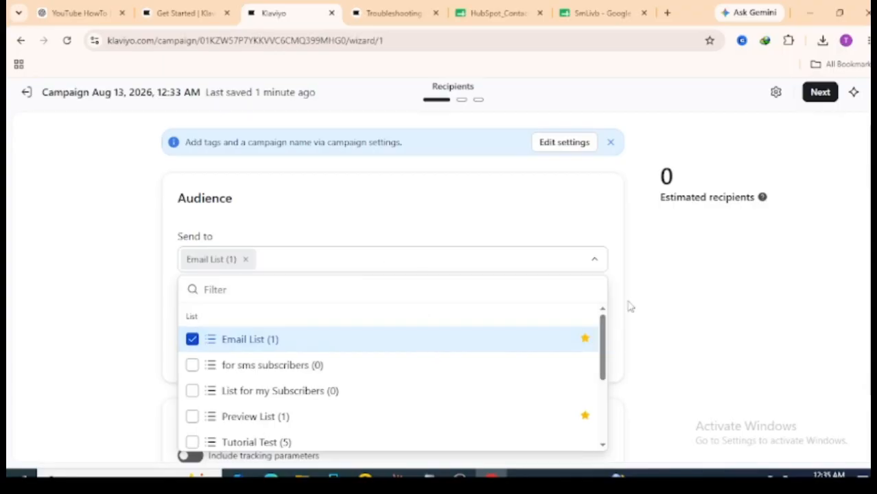
pyautogui.click(140, 382)
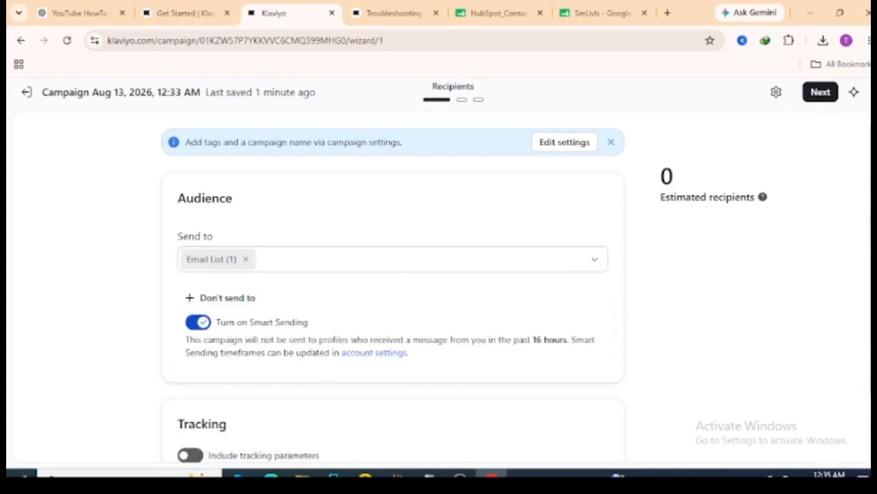
# Review the campaign's UTM tracking option and the lists available as recipients.
pyautogui.scroll(-1, 393, 288)
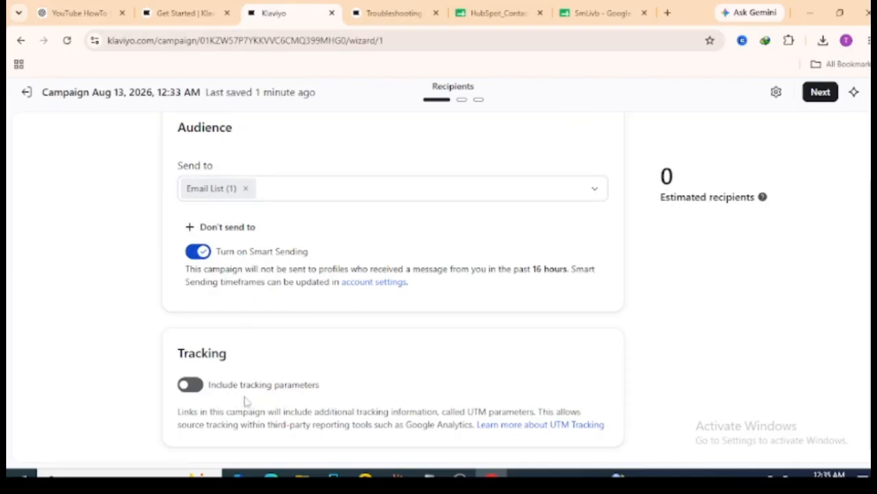
pyautogui.moveTo(203, 412); pyautogui.dragTo(474, 425)
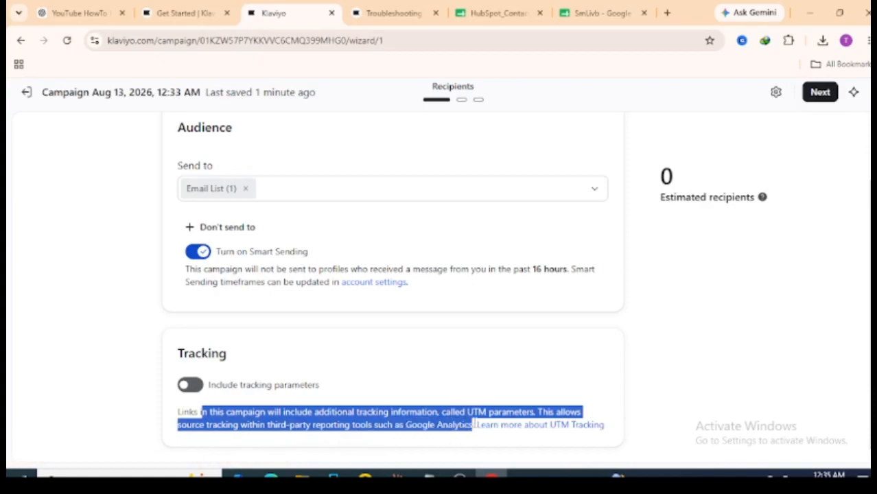
pyautogui.click(480, 361)
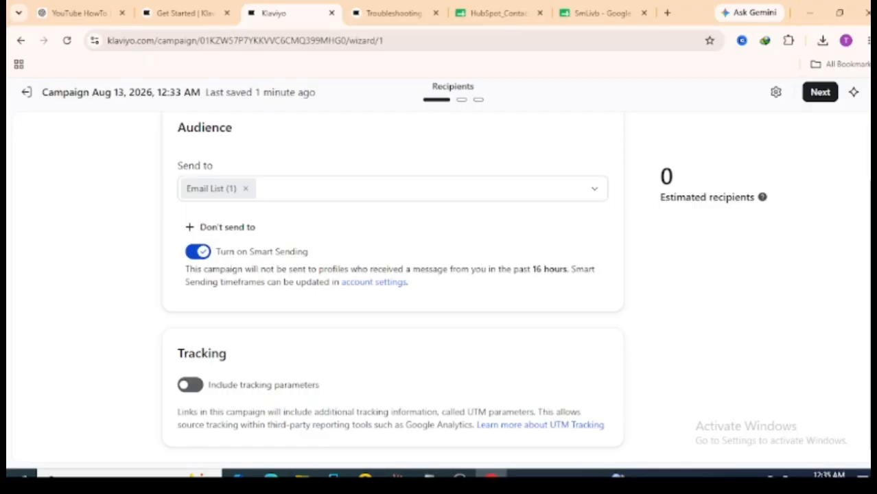
pyautogui.scroll(1, 393, 275)
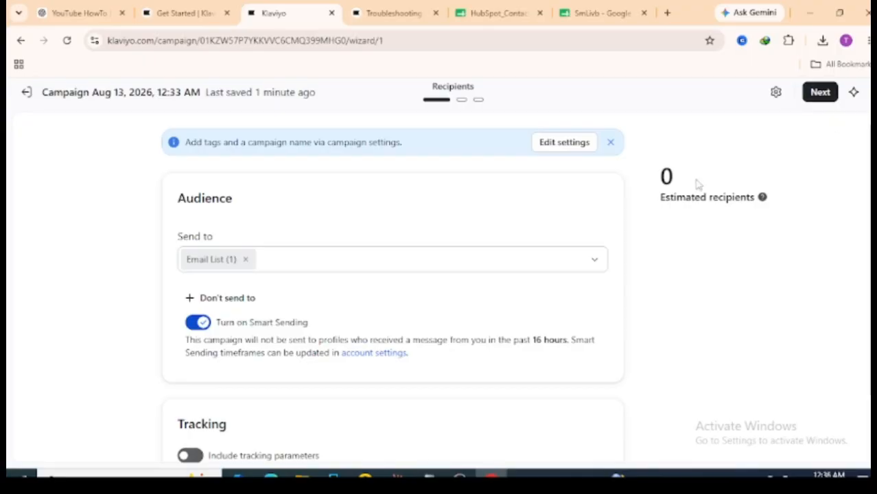
pyautogui.click(406, 267)
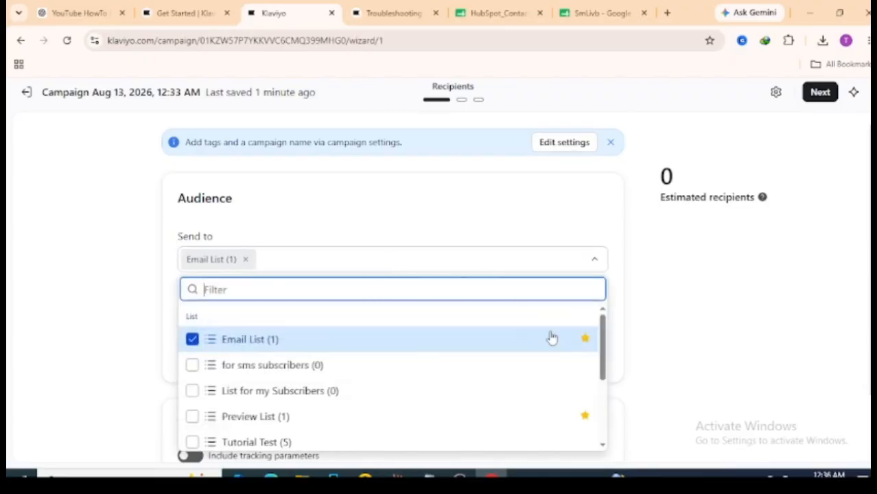
pyautogui.moveTo(599, 337); pyautogui.dragTo(659, 278)
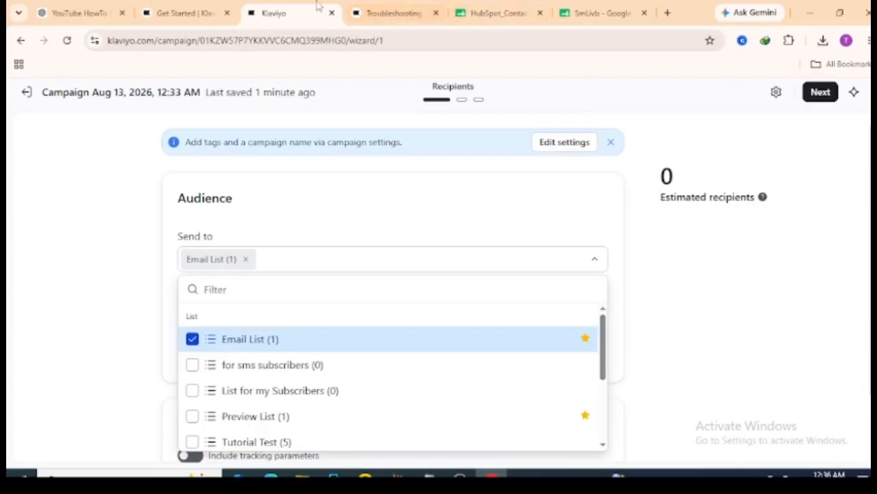
# Check the account's Lists & segments overview and the HubSpot_Contacts_Import sheet in Google Sheets, and return to the campaign.
pyautogui.click(406, 12)
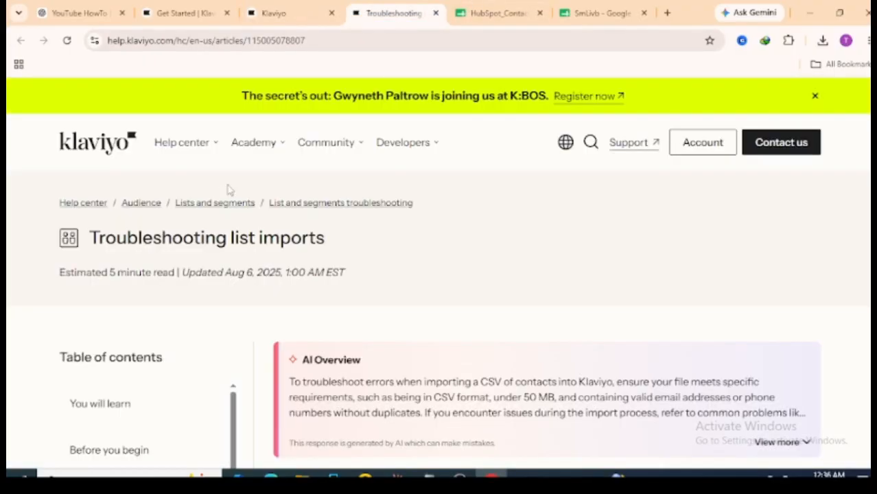
pyautogui.click(698, 151)
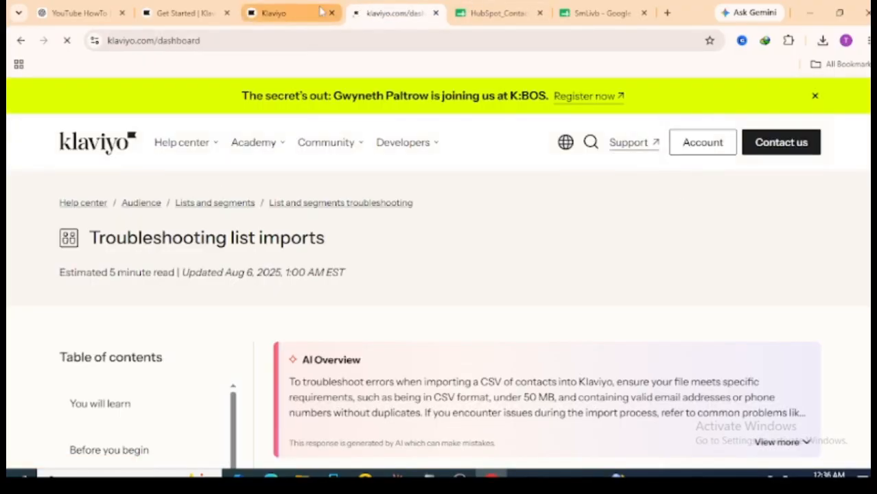
pyautogui.click(321, 11)
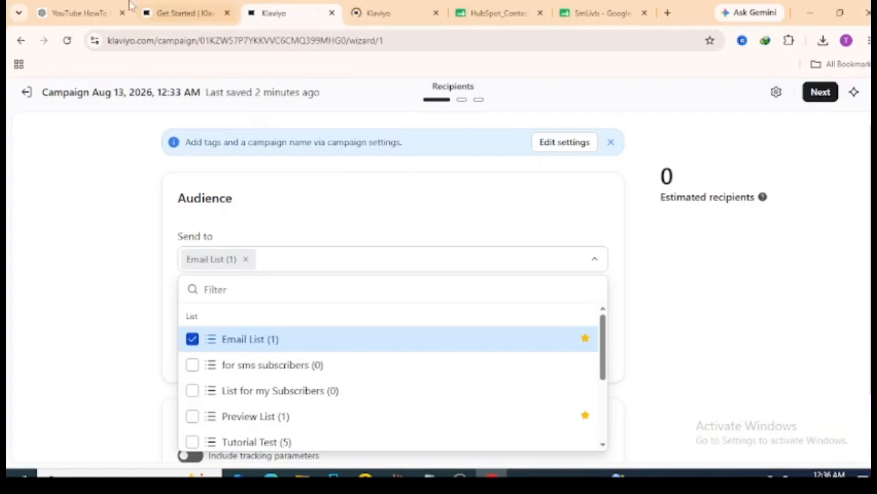
pyautogui.click(406, 12)
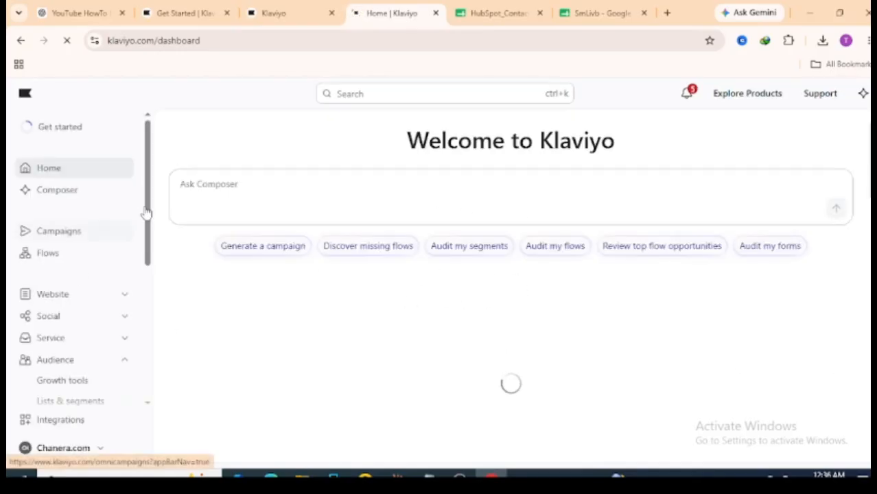
pyautogui.moveTo(145, 215); pyautogui.dragTo(133, 307)
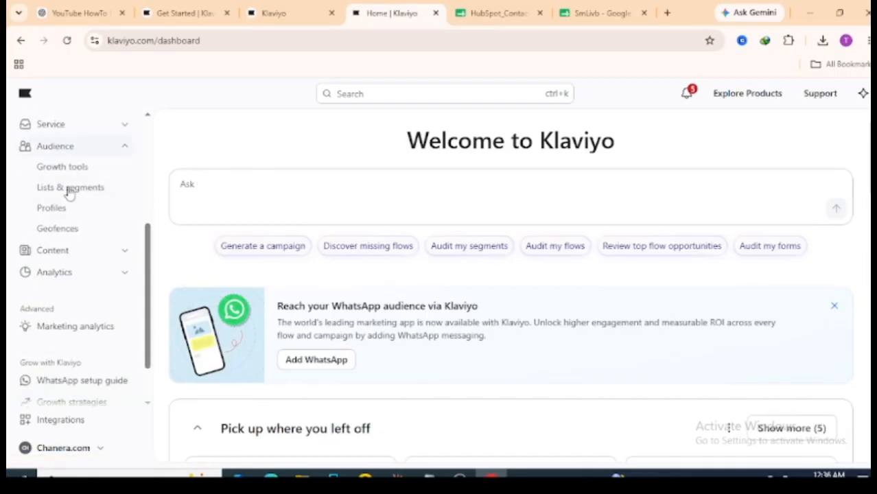
pyautogui.click(71, 195)
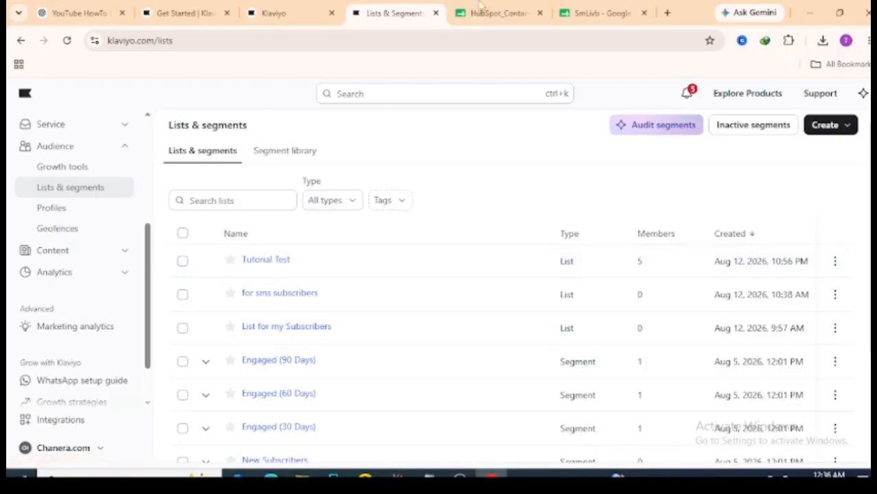
pyautogui.click(511, 13)
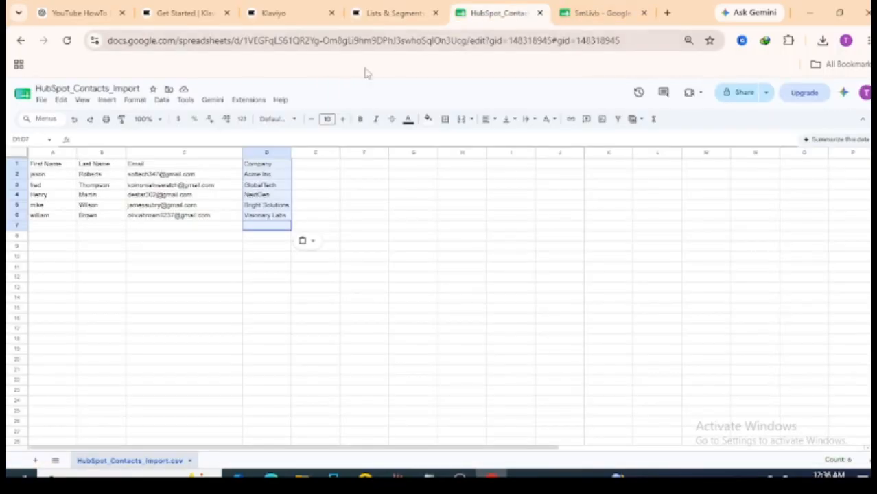
pyautogui.click(407, 12)
pyautogui.click(289, 13)
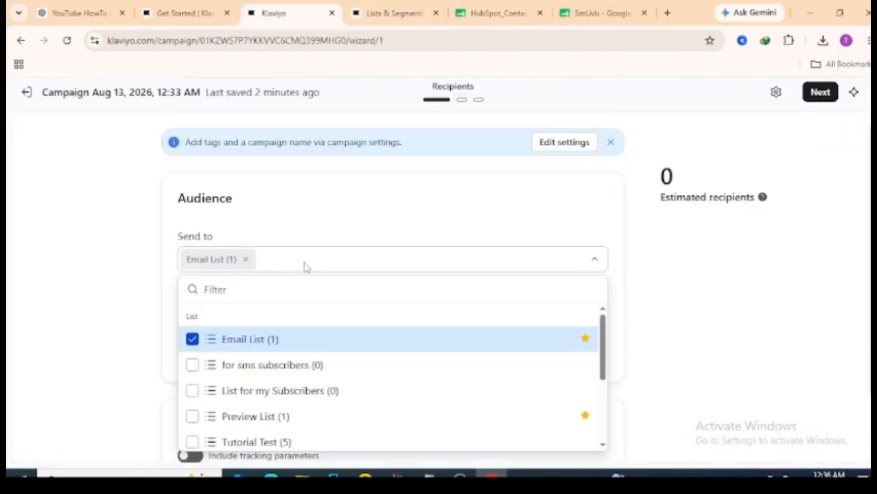
# Replace Email List with Tutorial Test as the campaign's audience.
pyautogui.click(257, 268)
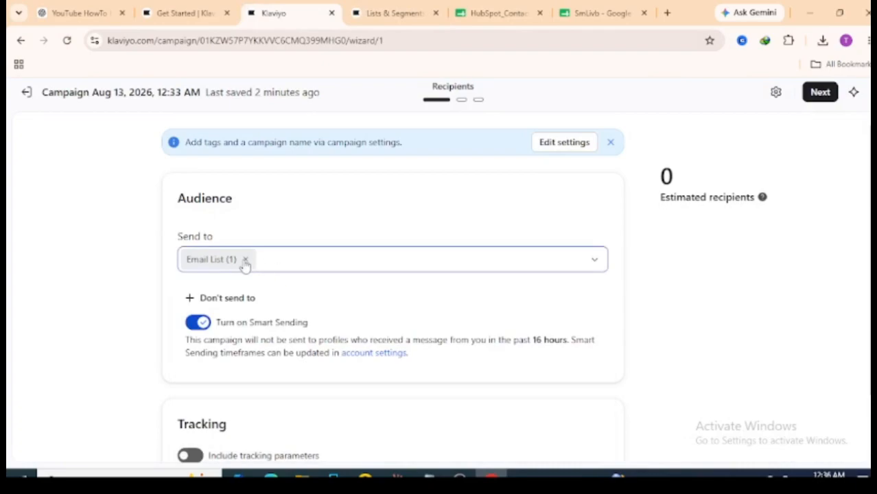
pyautogui.click(245, 260)
pyautogui.click(252, 262)
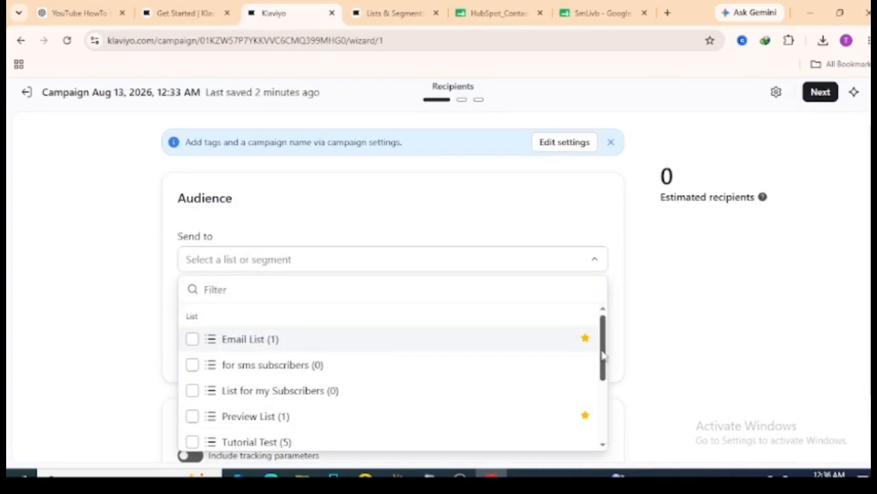
pyautogui.scroll(-1, 556, 385)
pyautogui.click(341, 396)
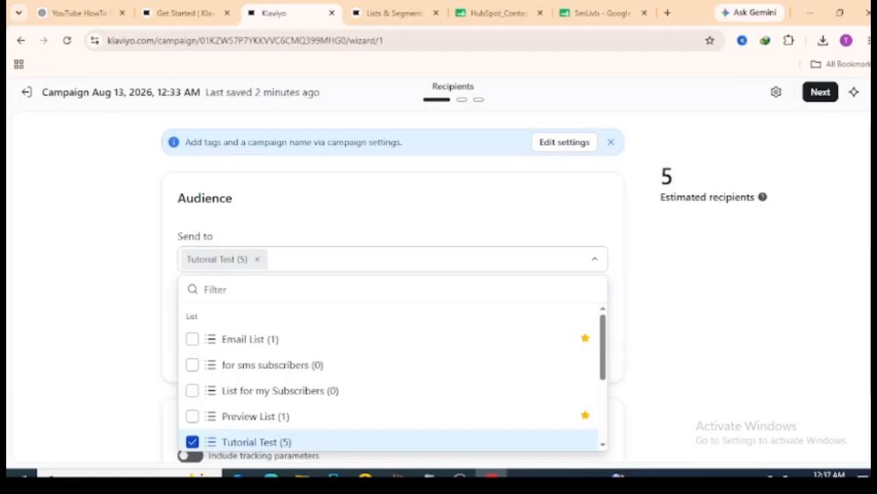
pyautogui.scroll(-1, 747, 150)
pyautogui.click(616, 354)
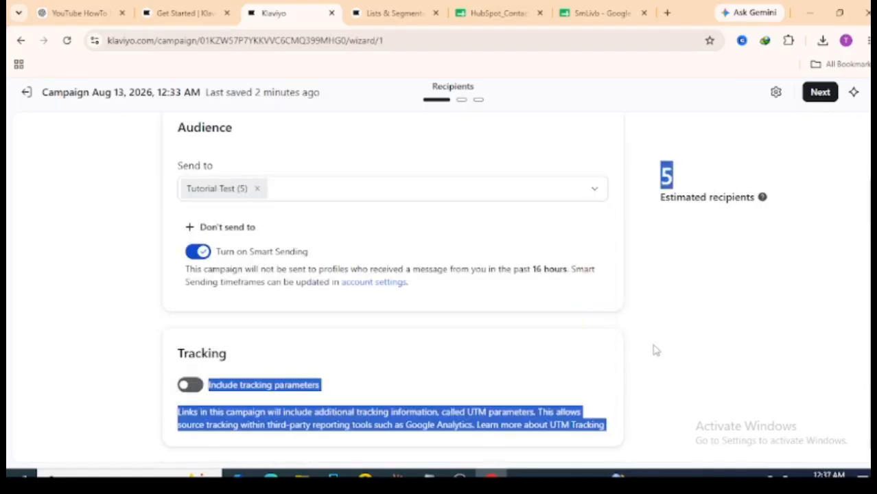
# Continue to the campaign's Message stage and review the subject line, preview text, sender name and sender email fields.
pyautogui.click(703, 295)
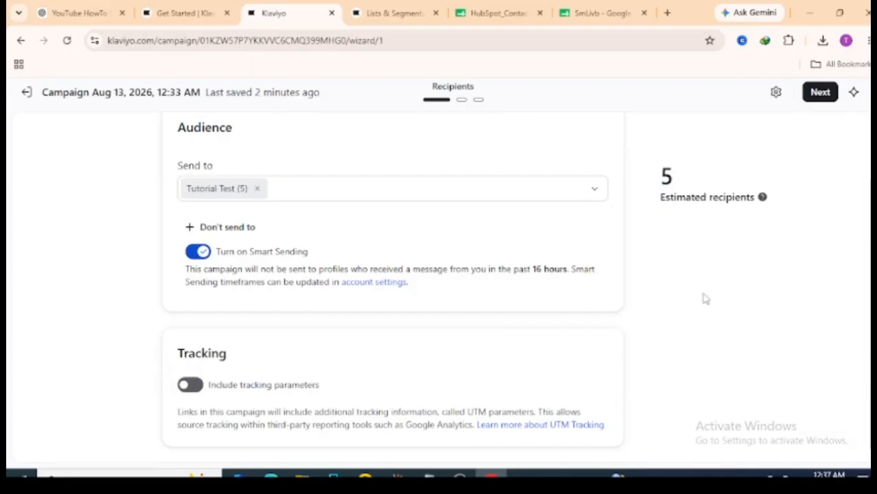
pyautogui.click(822, 95)
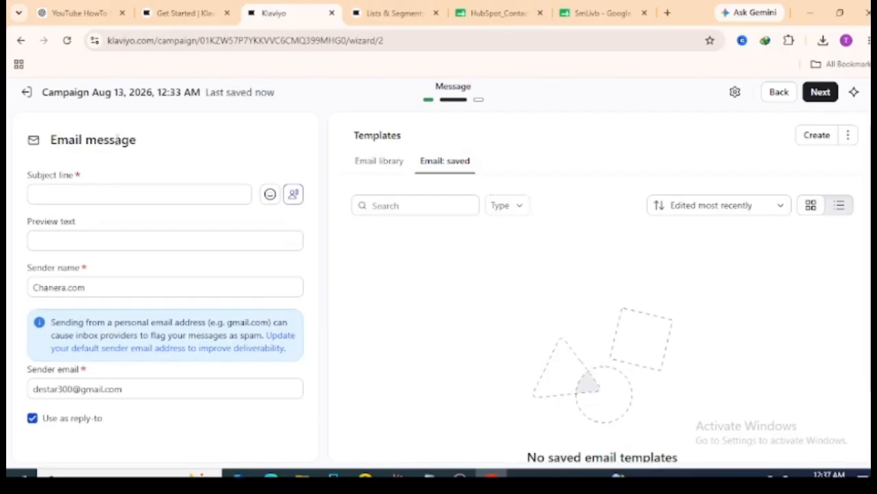
pyautogui.moveTo(144, 147); pyautogui.dragTo(52, 143)
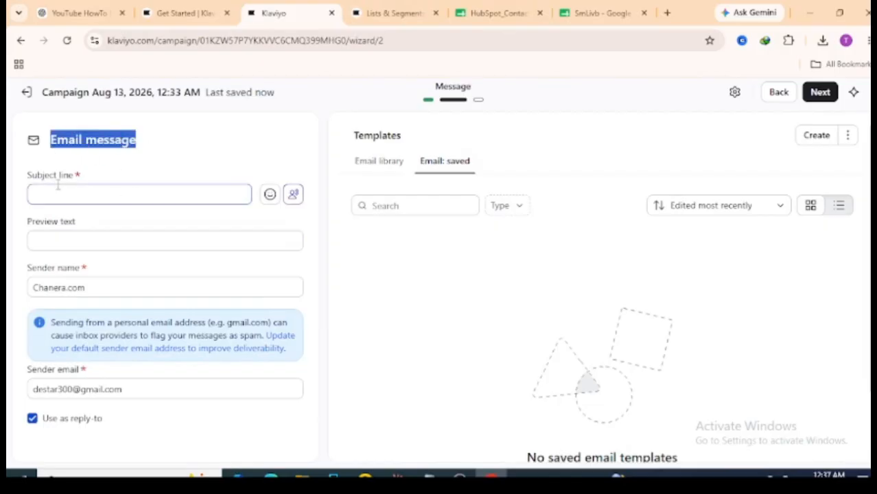
pyautogui.click(81, 199)
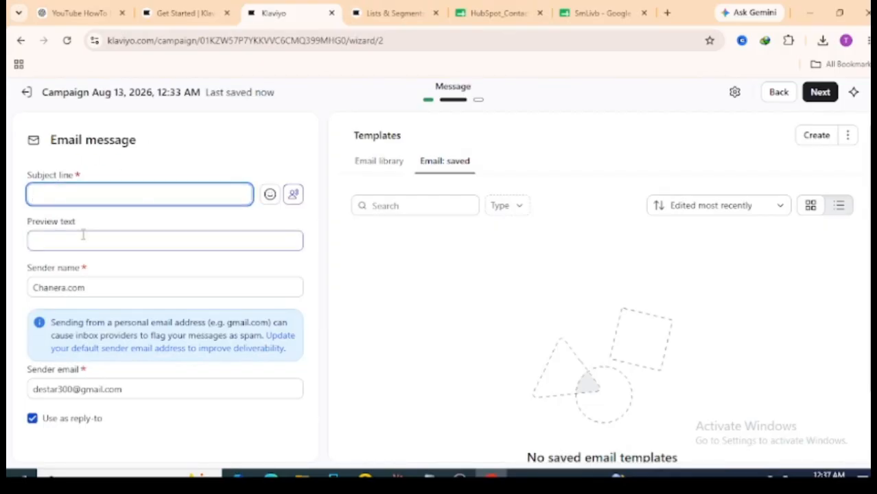
pyautogui.click(82, 235)
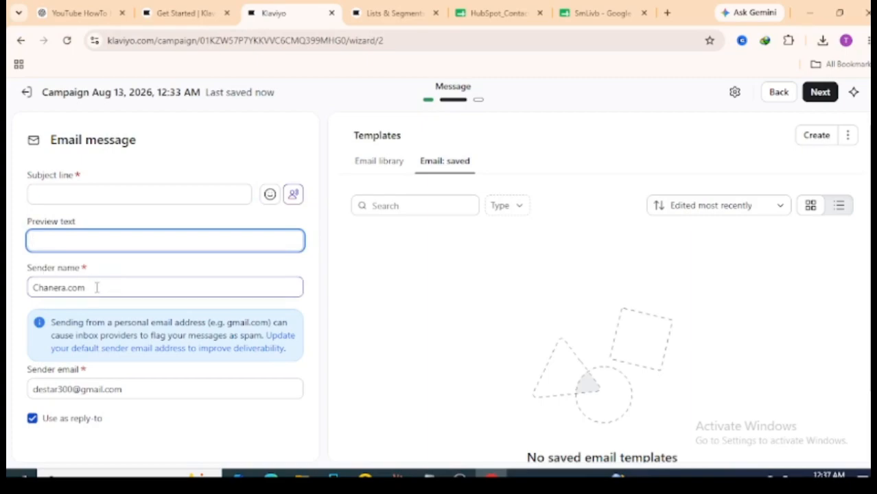
pyautogui.moveTo(97, 288); pyautogui.dragTo(11, 291)
pyautogui.click(214, 289)
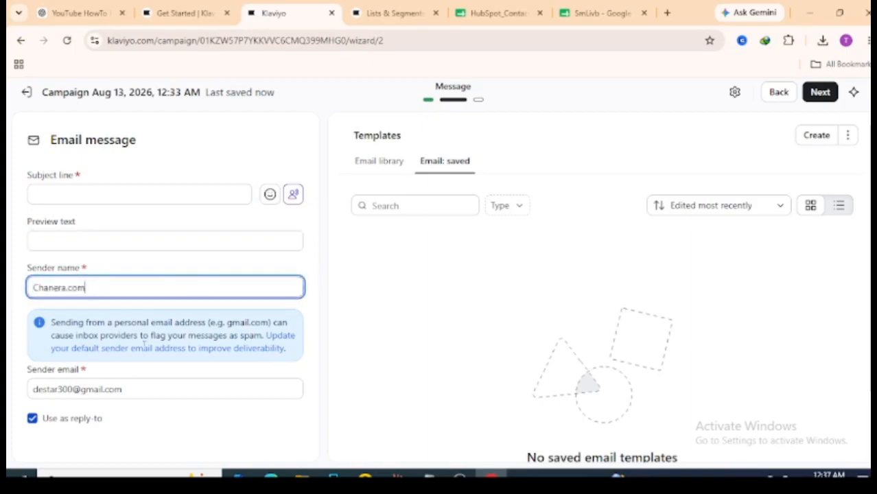
pyautogui.click(144, 389)
pyautogui.moveTo(122, 389); pyautogui.dragTo(78, 389)
pyautogui.click(374, 358)
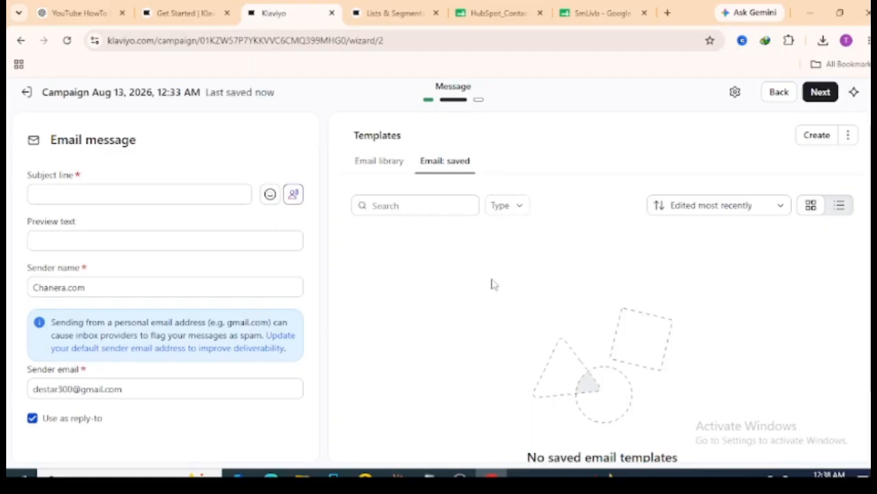
# Enter "How are you" as the email's subject line and replace it with the suggested subject "Just Checking In! 😊".
pyautogui.click(135, 196)
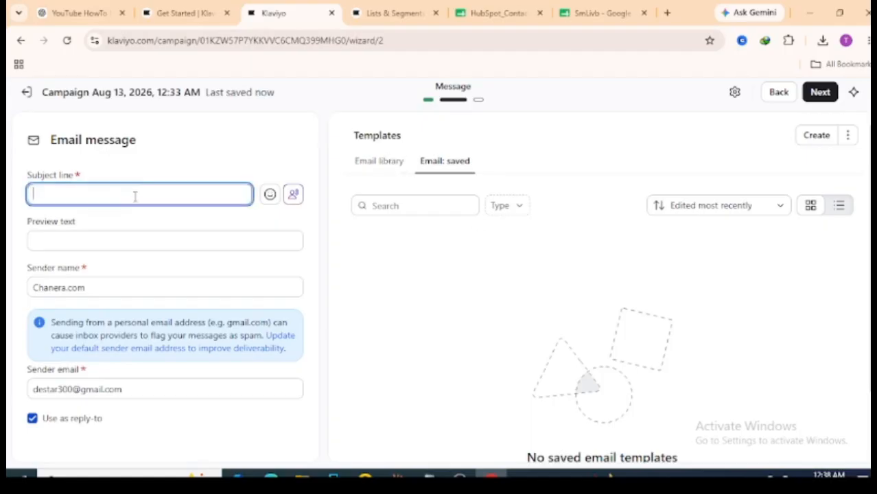
pyautogui.write('How')
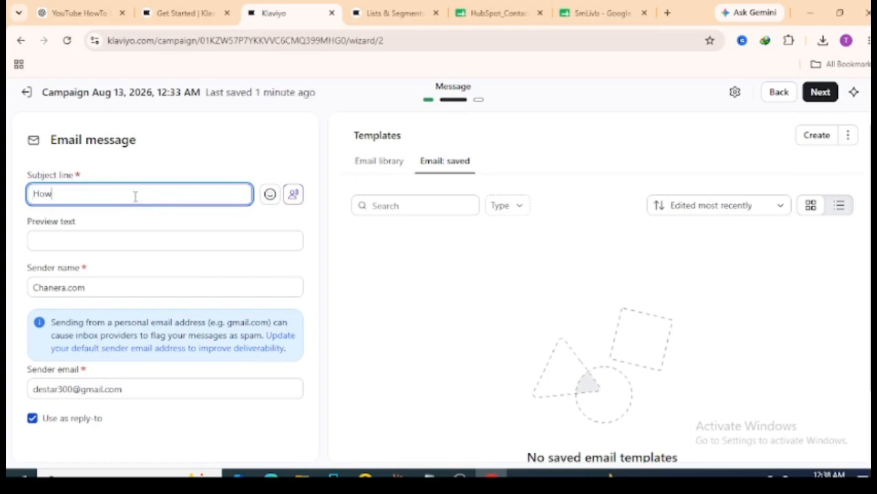
pyautogui.write(' are oy')
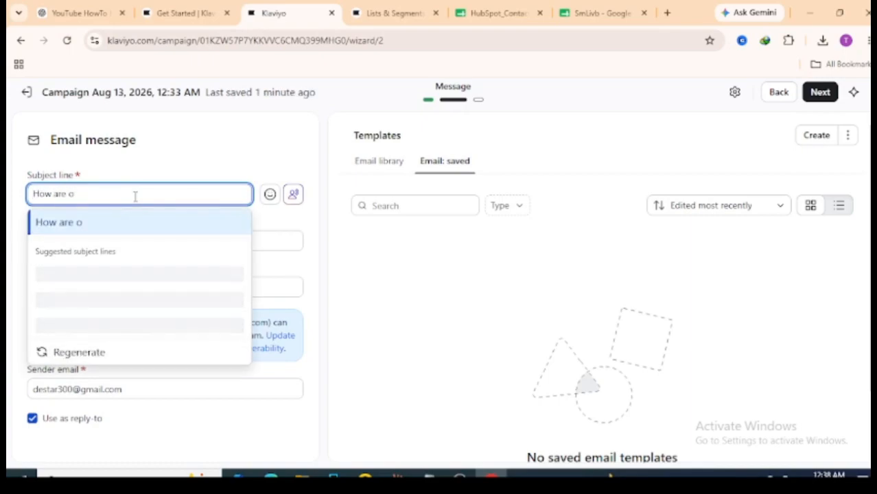
pyautogui.press('BackSpace')
pyautogui.write('you')
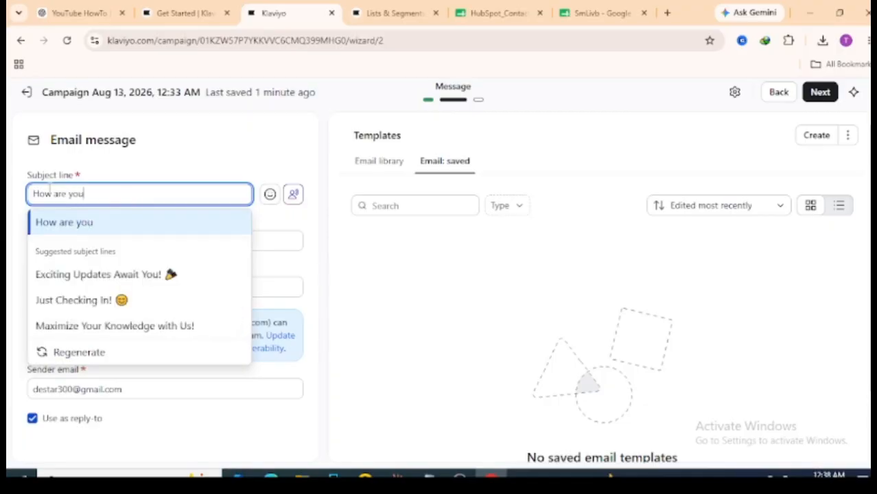
pyautogui.click(94, 300)
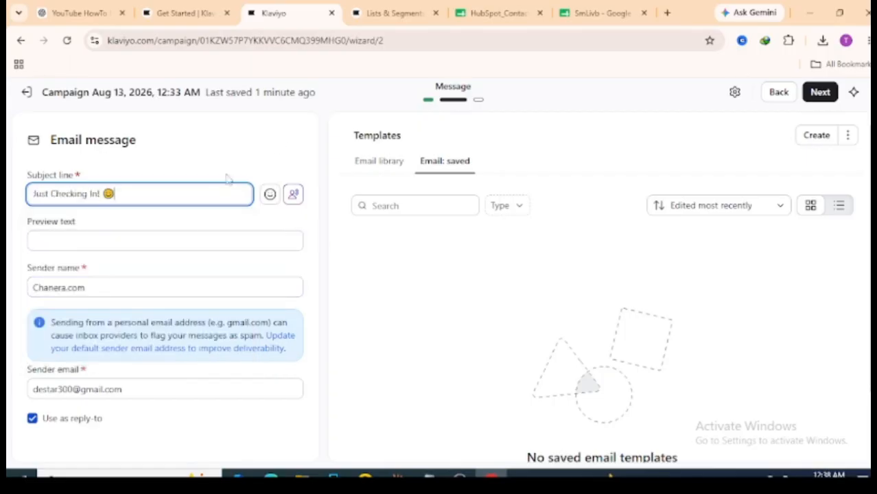
# Browse the ready-made templates in the email library and return to the saved email templates.
pyautogui.click(393, 164)
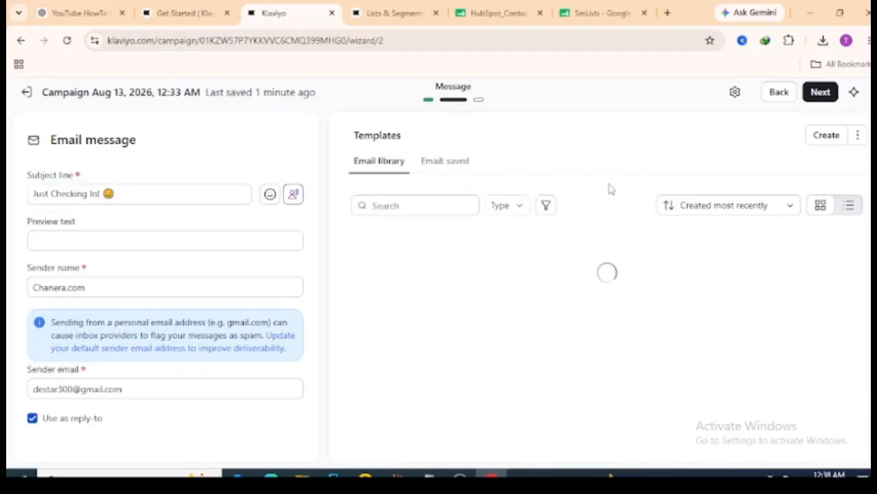
pyautogui.scroll(-3, 603, 291)
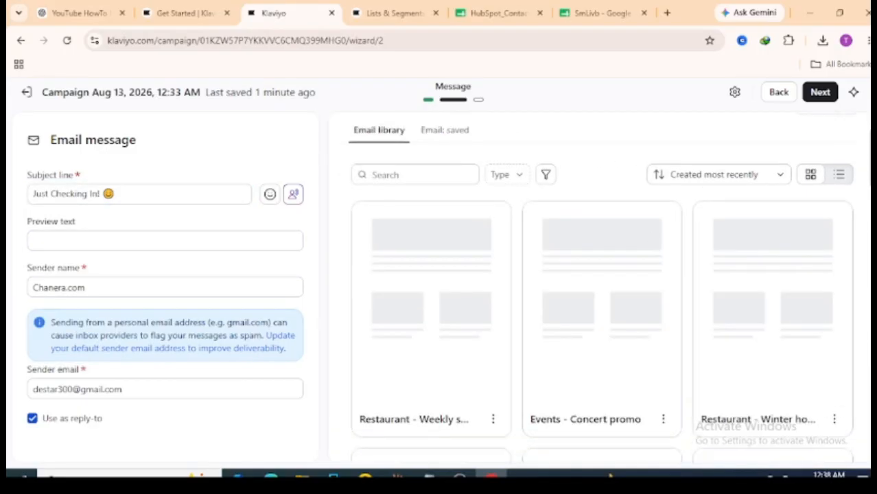
pyautogui.scroll(4, 602, 291)
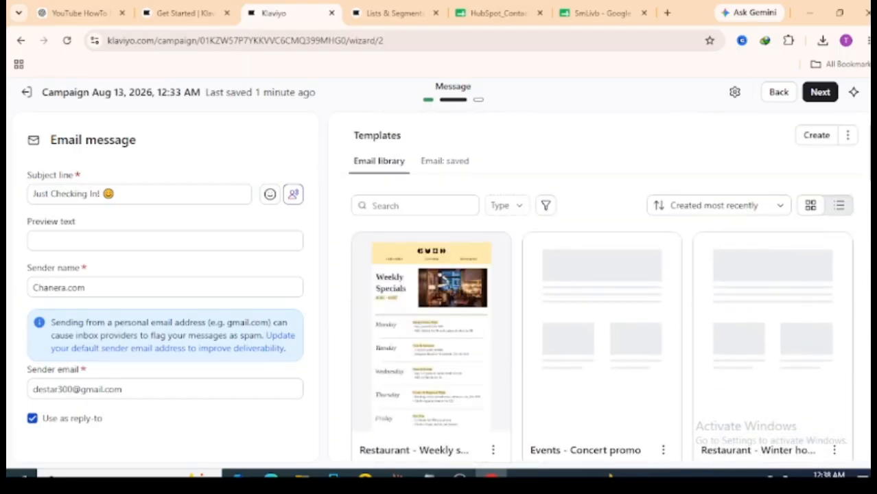
pyautogui.scroll(-1, 754, 171)
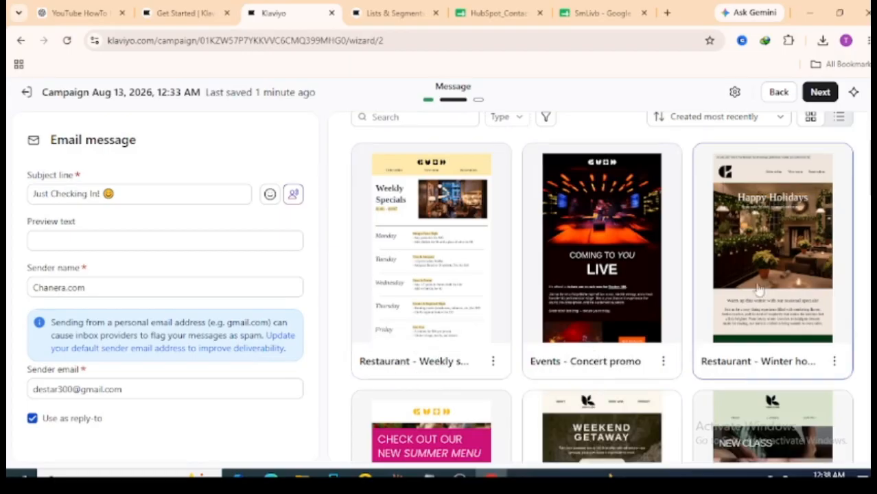
pyautogui.scroll(-4, 626, 319)
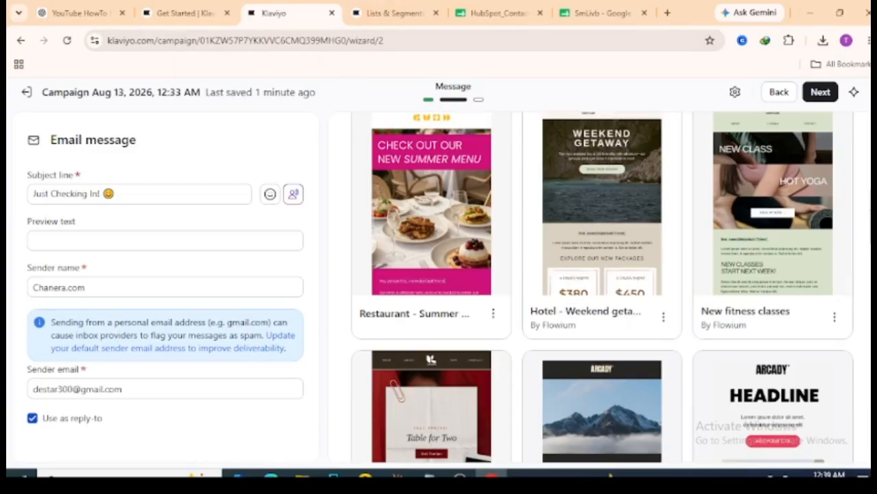
pyautogui.scroll(-4, 819, 405)
pyautogui.scroll(-3, 561, 201)
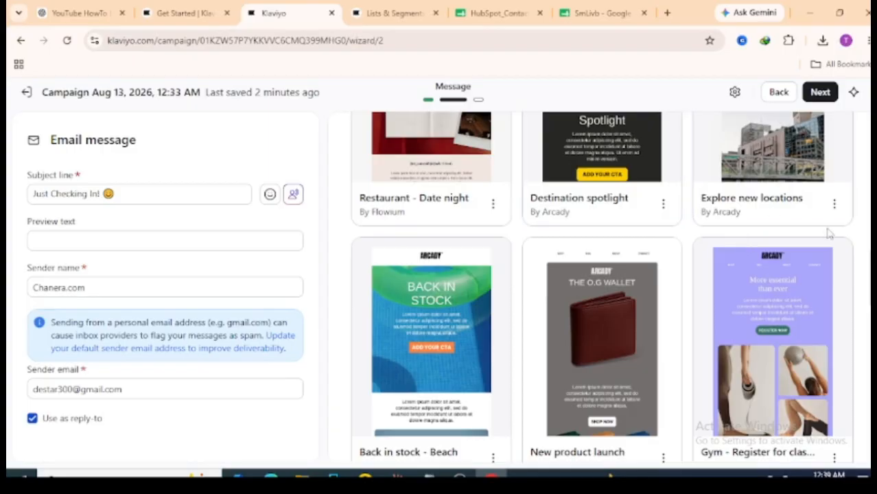
pyautogui.scroll(-15, 858, 363)
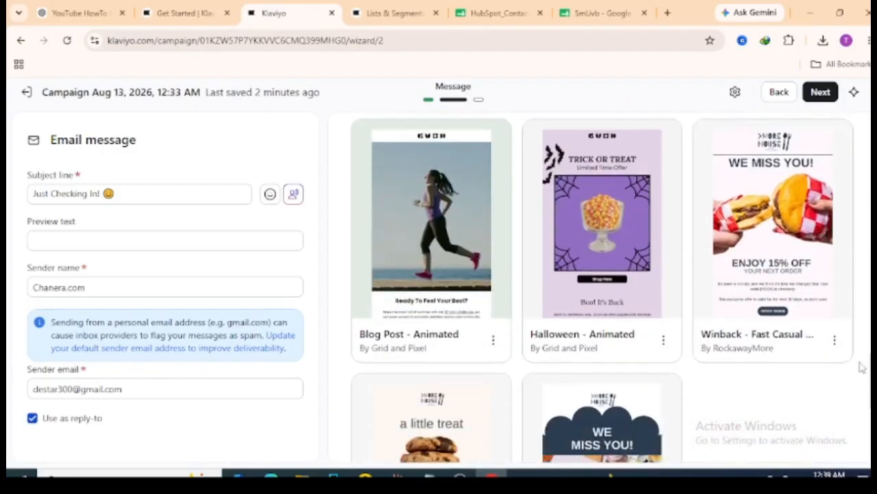
pyautogui.scroll(-5, 858, 429)
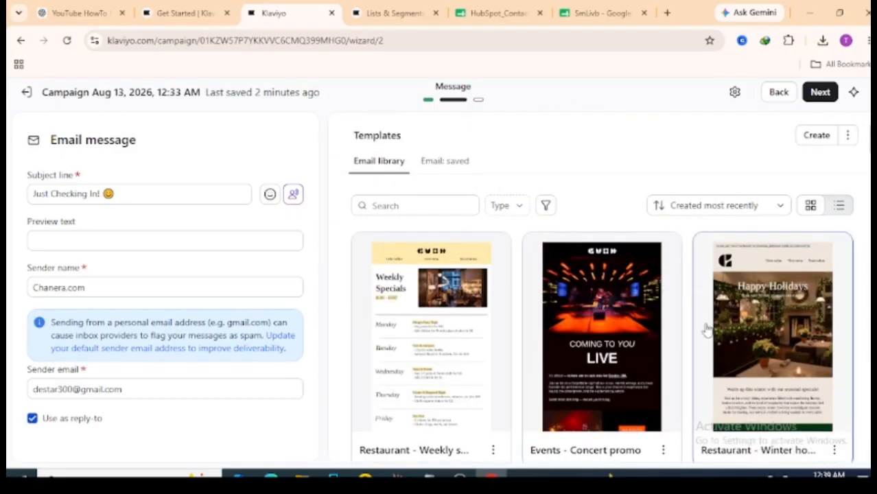
pyautogui.click(458, 162)
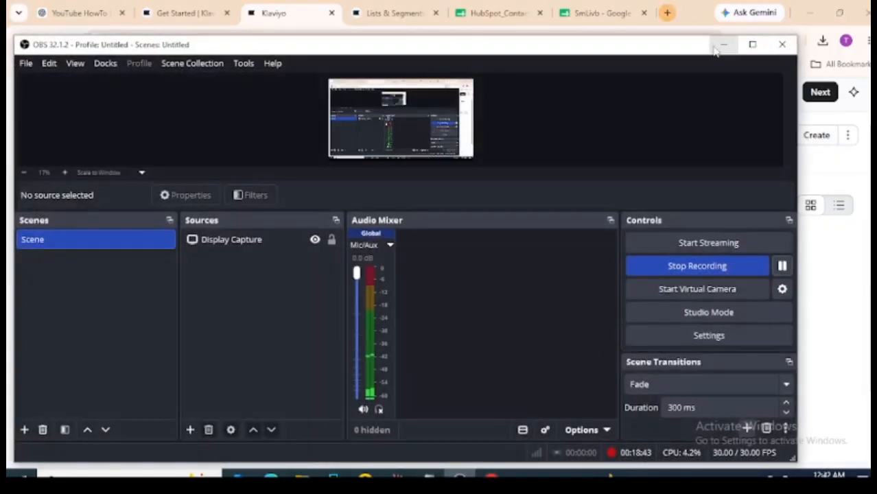
pyautogui.click(720, 45)
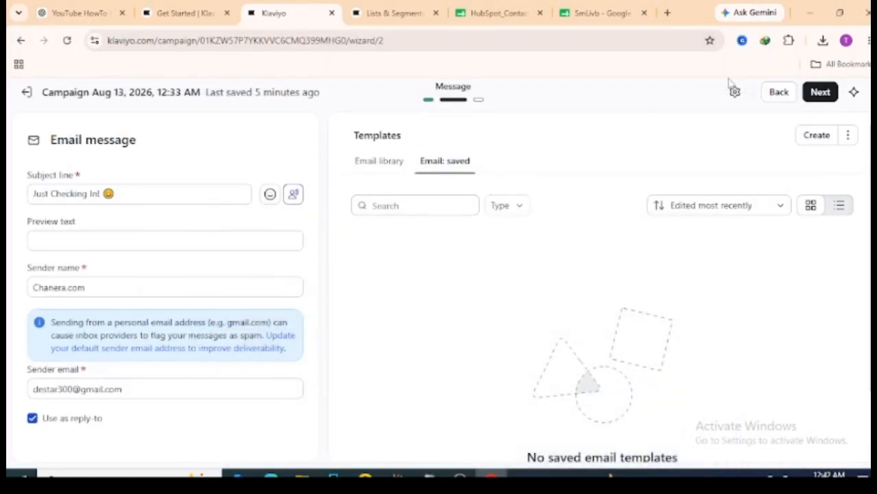
# Create a new email template for the campaign and open it in the template editor.
pyautogui.click(817, 140)
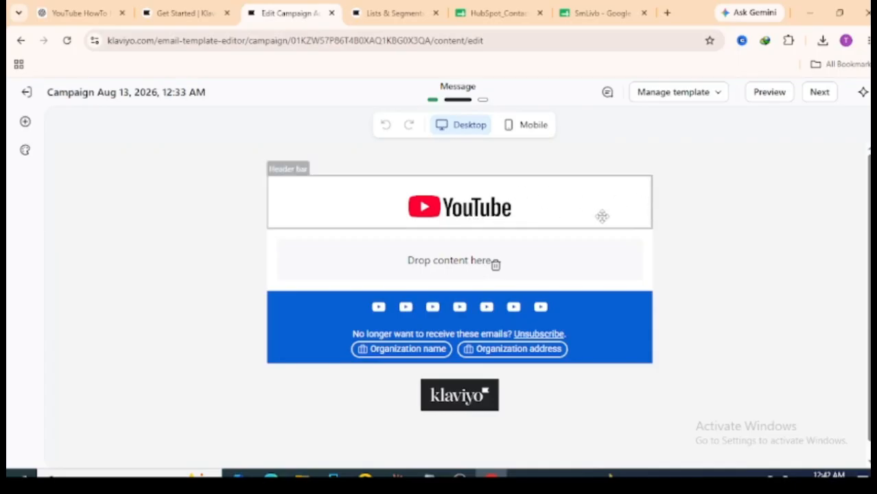
pyautogui.moveTo(602, 215); pyautogui.dragTo(621, 214)
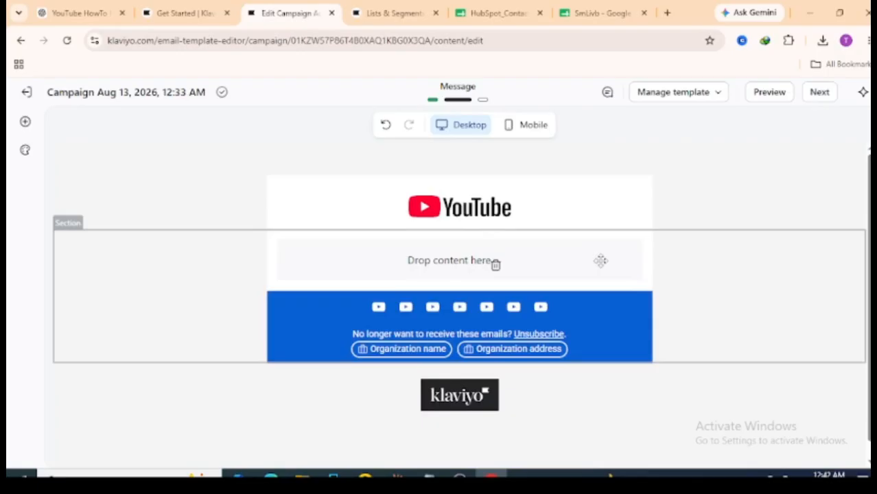
# Delete the YouTube logo header bar from the email and undo the deletion.
pyautogui.click(616, 219)
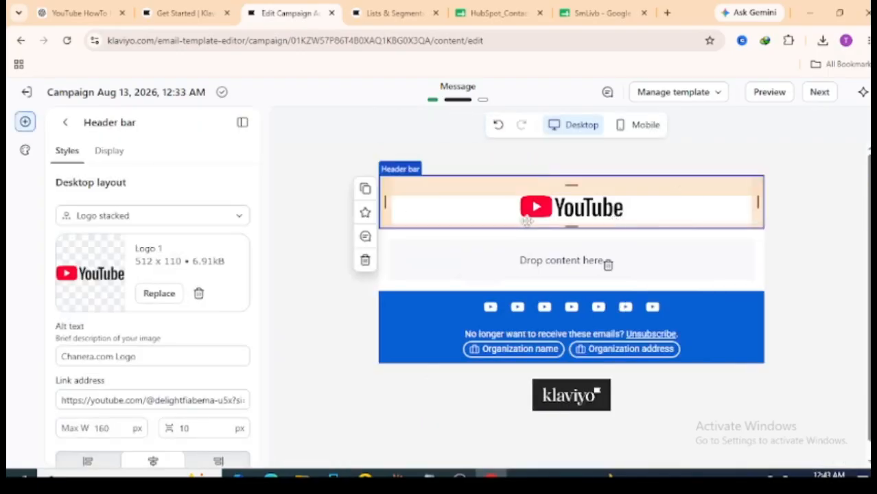
pyautogui.click(365, 263)
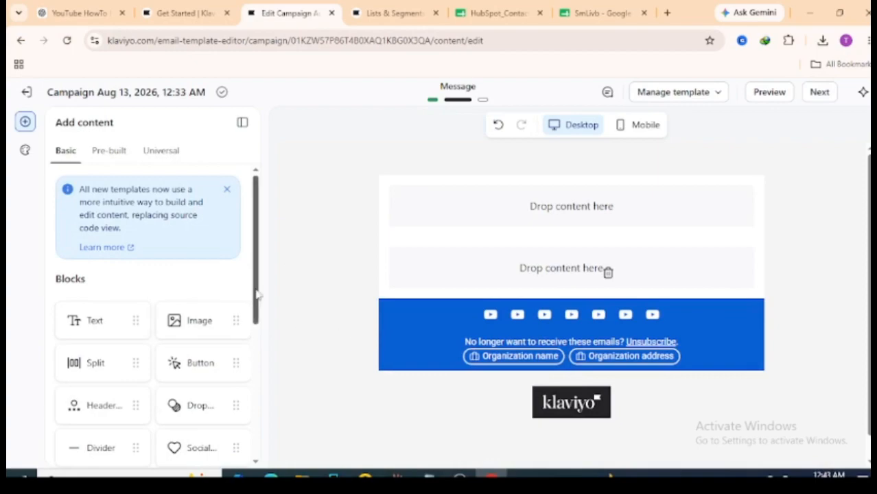
pyautogui.moveTo(257, 298); pyautogui.dragTo(274, 294)
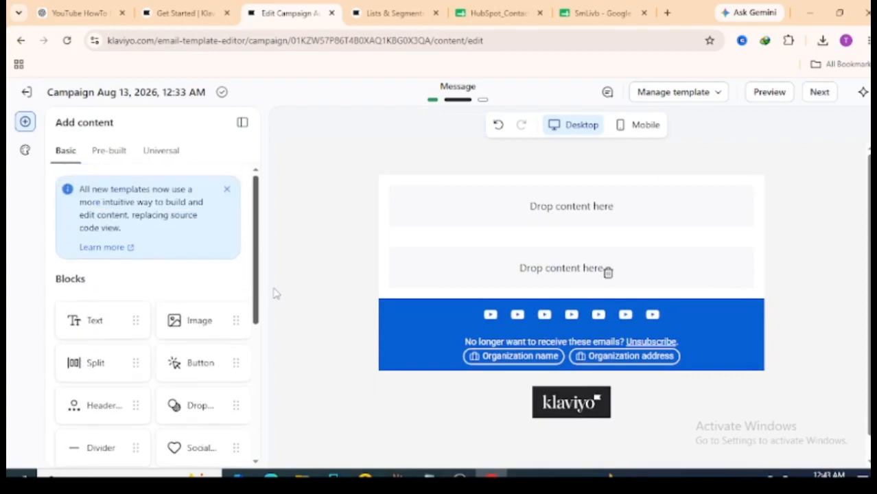
pyautogui.click(498, 126)
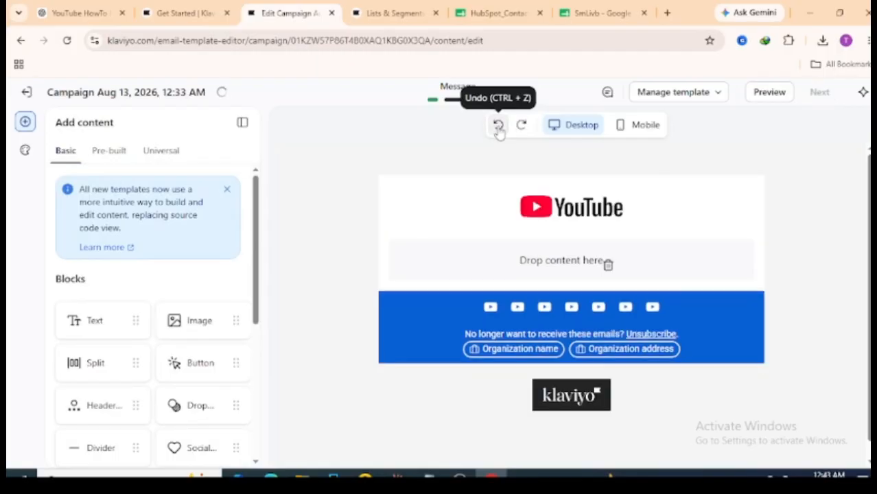
# Examine the YouTube header bar's style settings and its available desktop layout options.
pyautogui.click(409, 210)
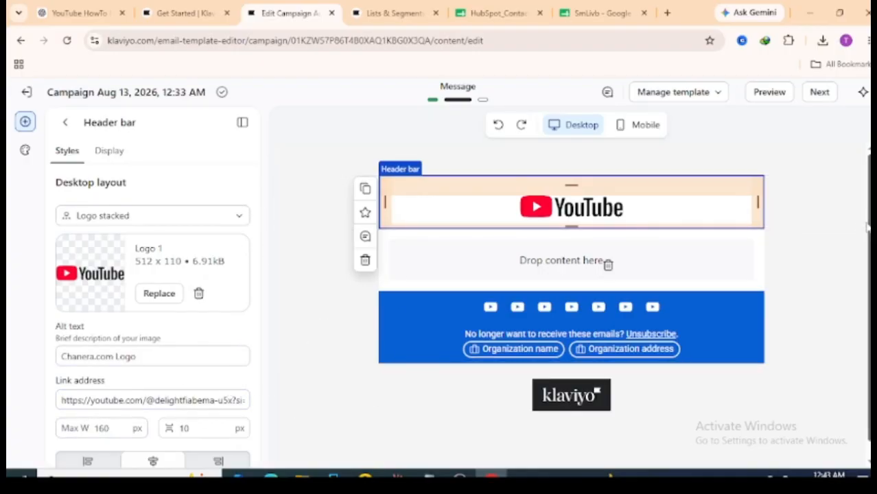
pyautogui.scroll(-1, 869, 282)
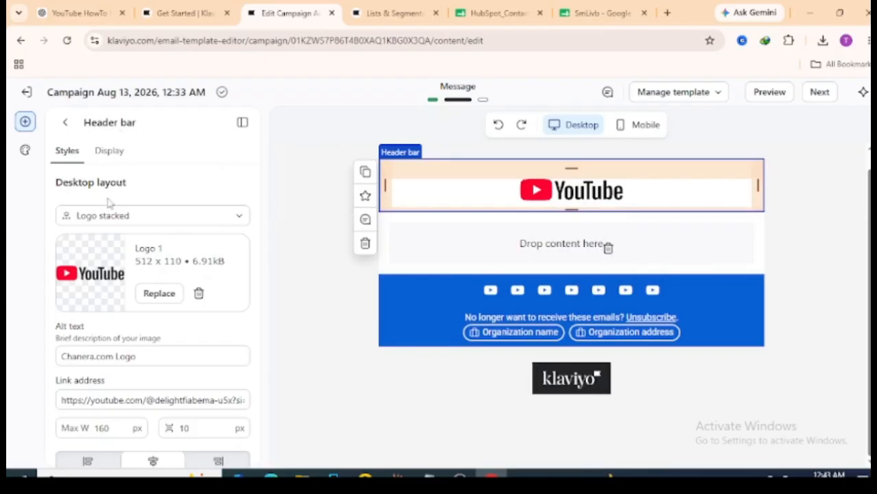
pyautogui.click(145, 218)
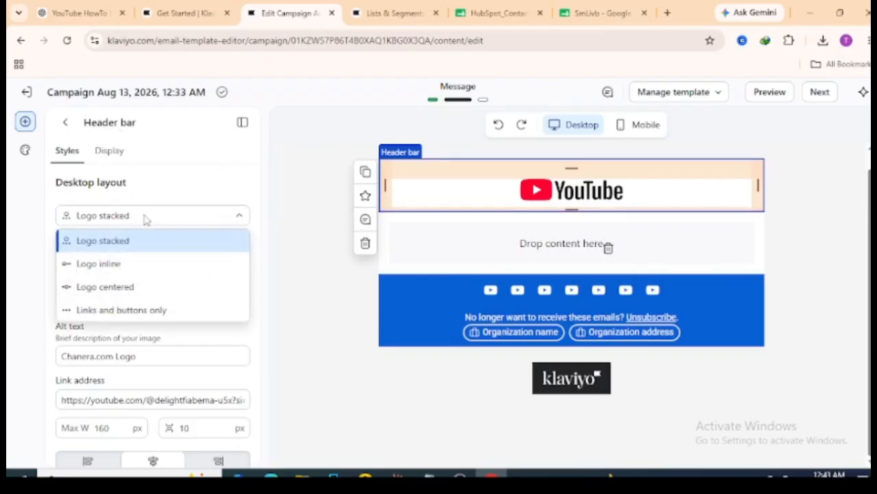
pyautogui.click(145, 218)
pyautogui.click(146, 219)
pyautogui.click(145, 219)
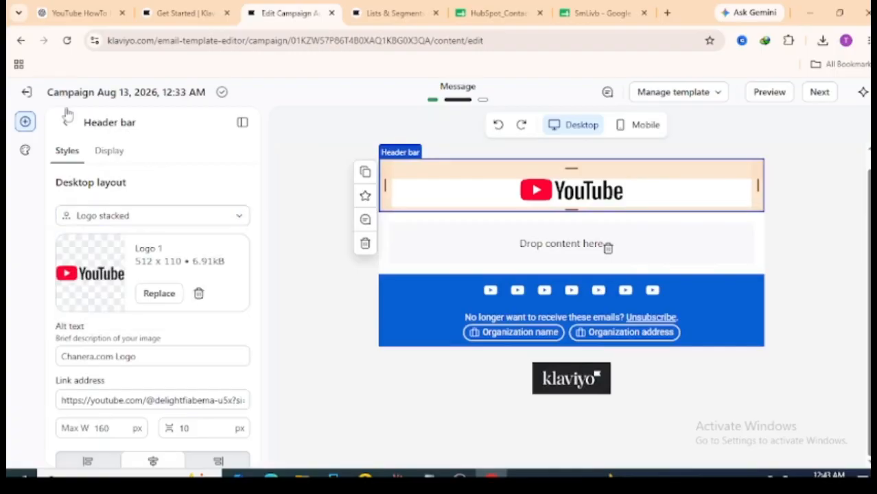
pyautogui.click(373, 218)
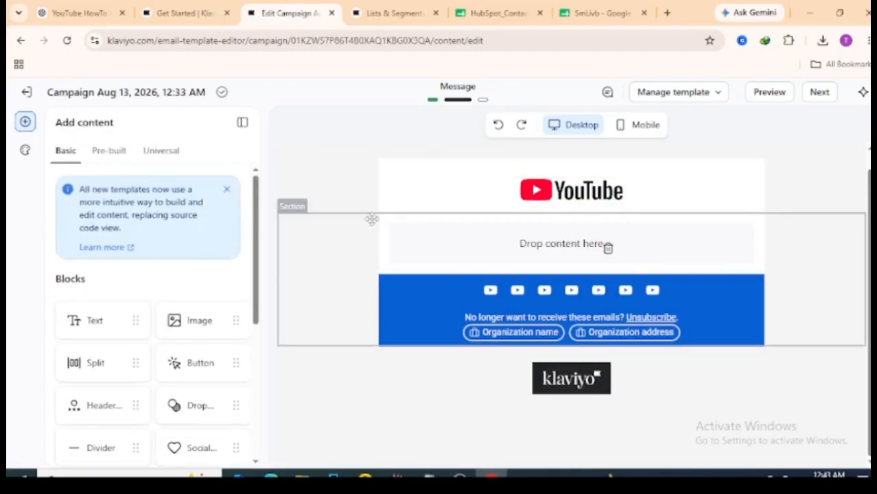
# Delete the YouTube logo header bar from the email and look through the basic content blocks.
pyautogui.click(423, 224)
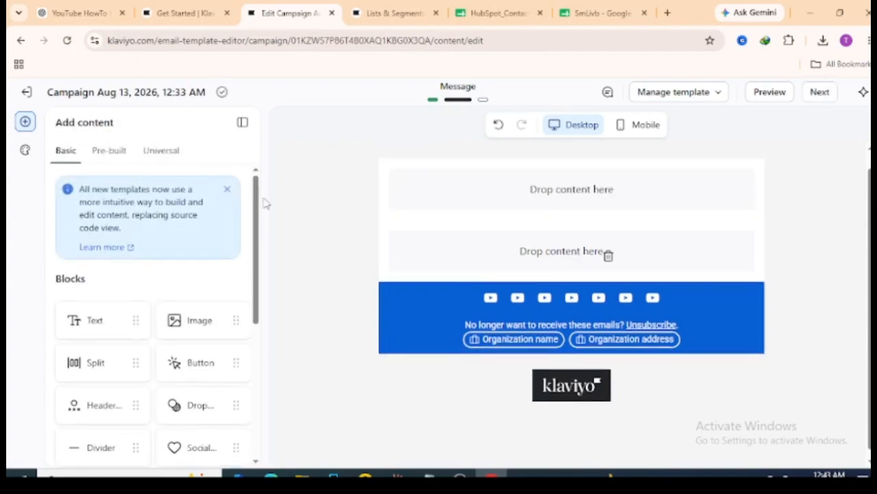
pyautogui.scroll(-1, 259, 257)
pyautogui.scroll(-5, 260, 257)
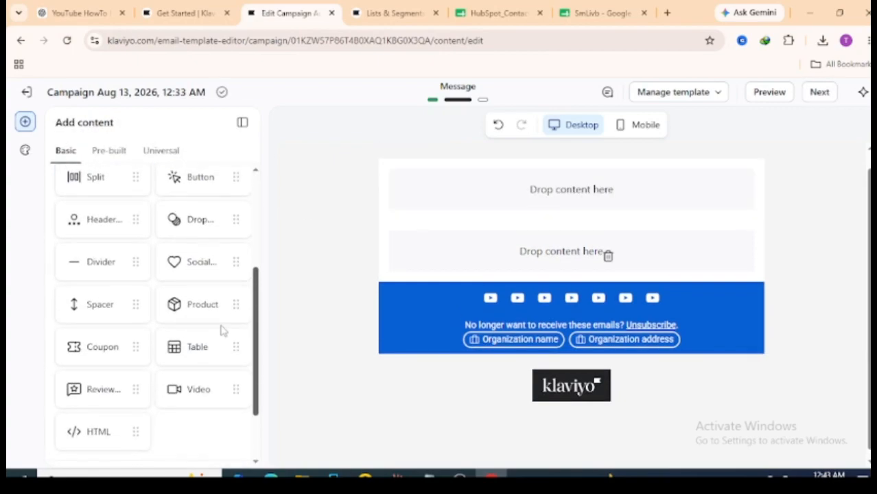
# Add a text block to the empty area at the top of the email and delete the remaining empty section.
pyautogui.scroll(3, 226, 319)
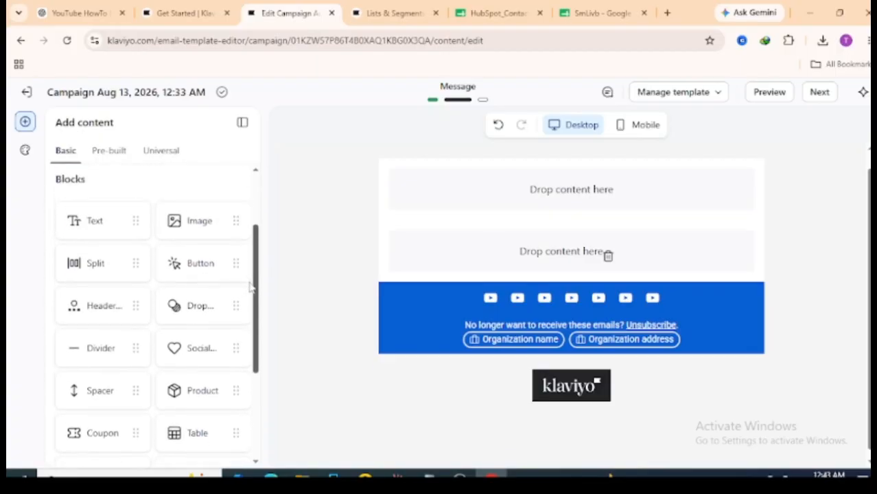
pyautogui.scroll(-1, 268, 275)
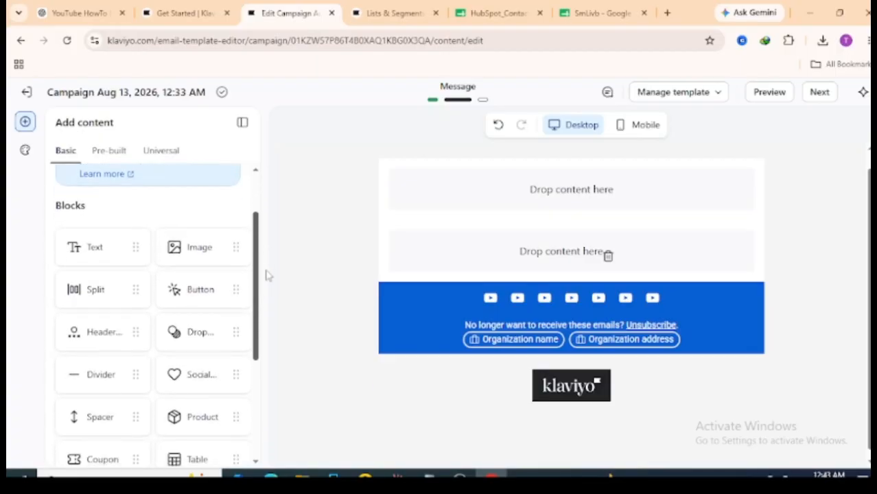
pyautogui.moveTo(95, 238); pyautogui.dragTo(569, 207)
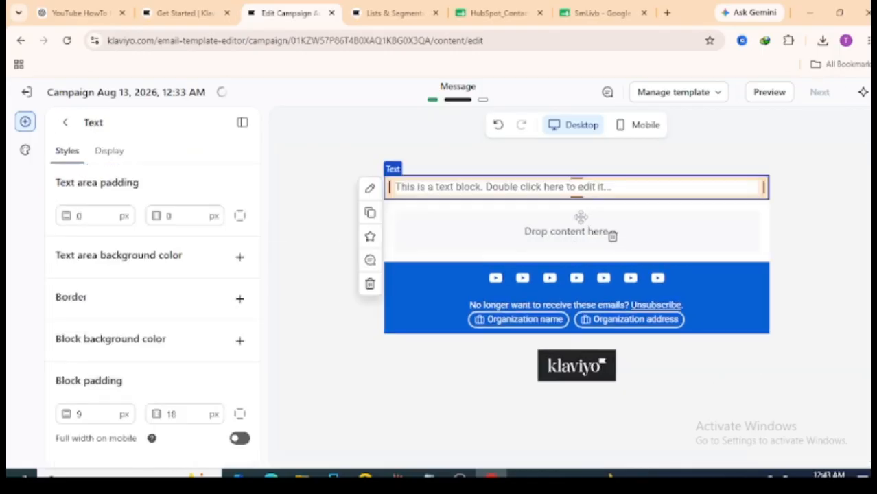
pyautogui.click(612, 236)
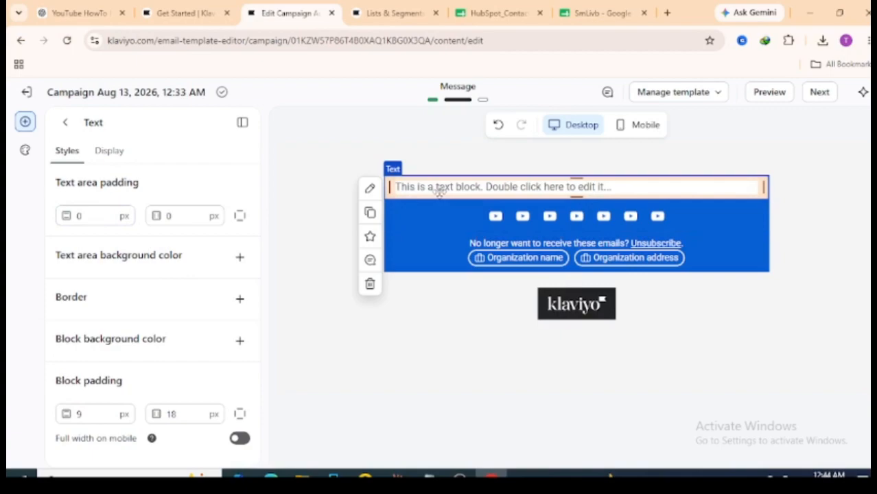
# Replace the text block's placeholder with "Hii Guy," and, on a new line, "We are currently on sale so do well to take advantage of our discount".
pyautogui.click(371, 190)
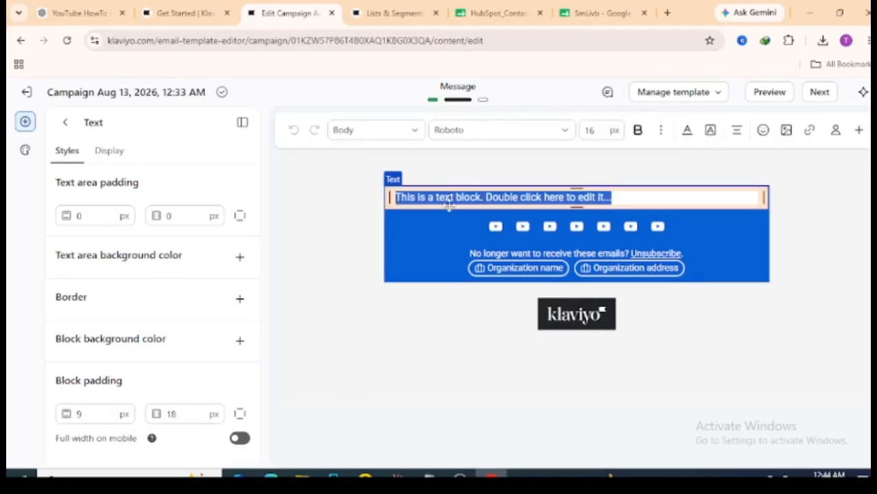
pyautogui.write('Hii Guy,')
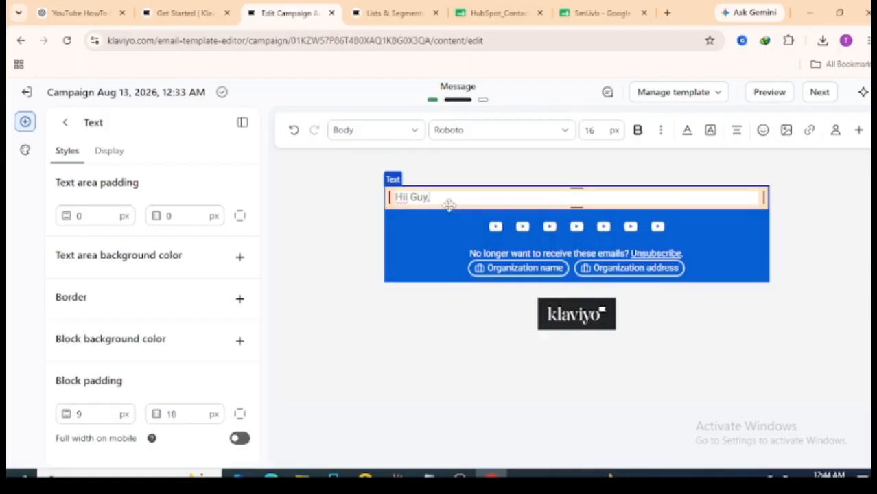
pyautogui.press('Return')
pyautogui.press('Return')
pyautogui.press('BackSpace')
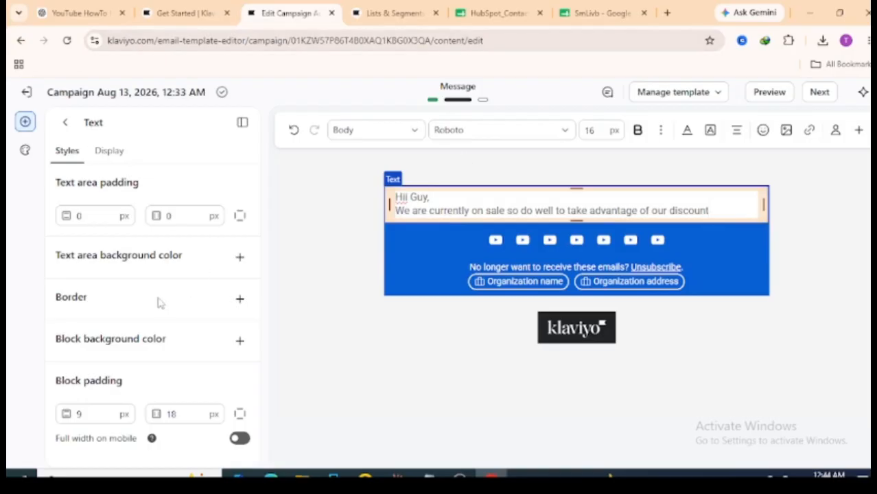
# Try 5 px and 10 px of vertical text area padding on the text block and reset it to 0 px.
pyautogui.click(104, 218)
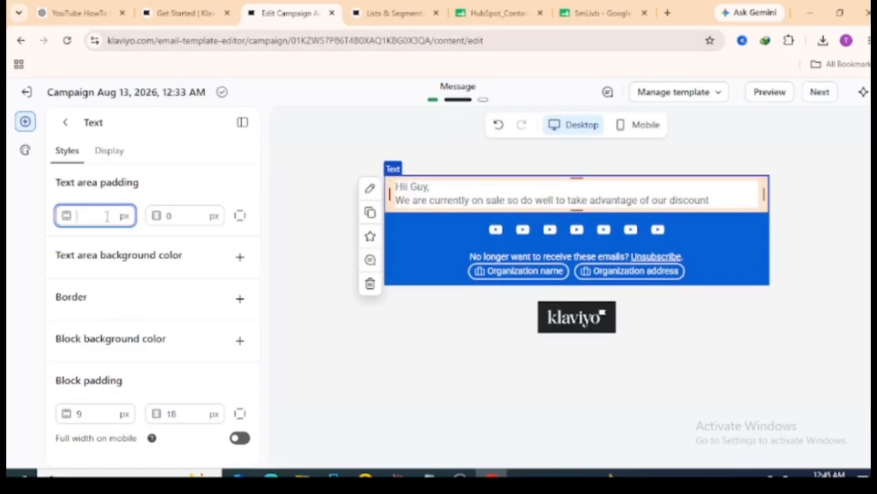
pyautogui.write('5')
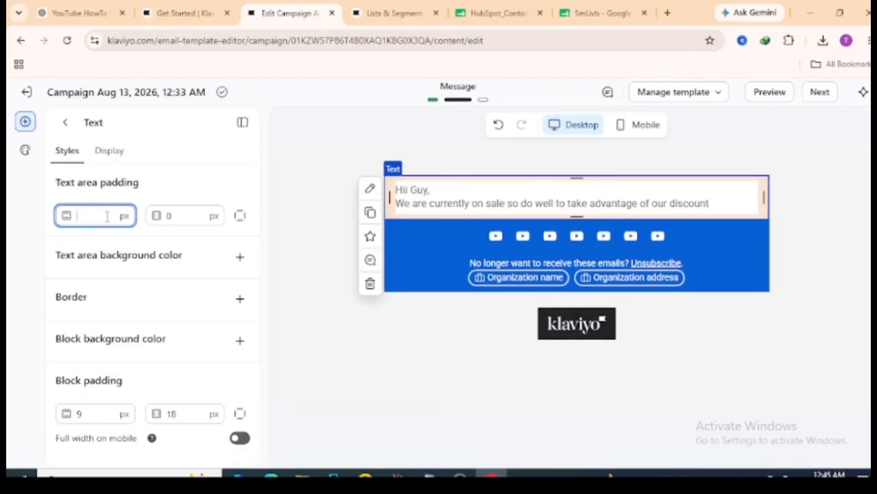
pyautogui.write('10')
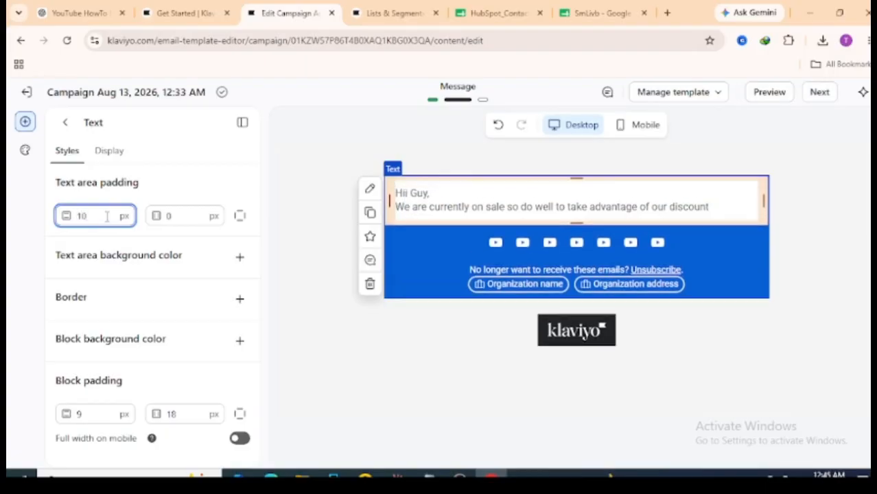
pyautogui.write('0')
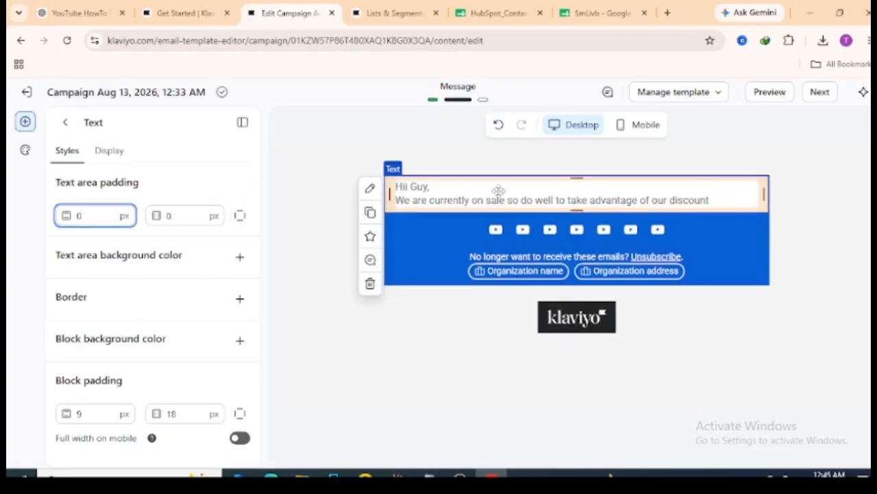
# Add a text area background color to the text block and pick the light grey DADFE9.
pyautogui.click(191, 261)
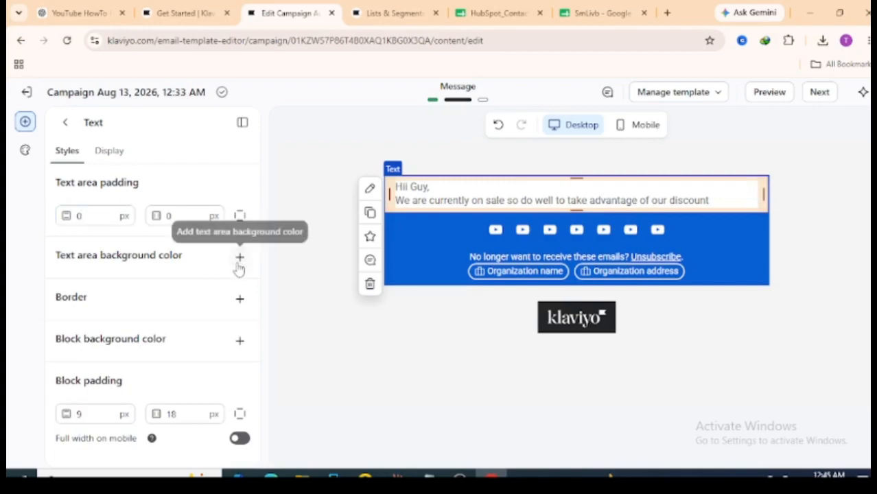
pyautogui.click(240, 258)
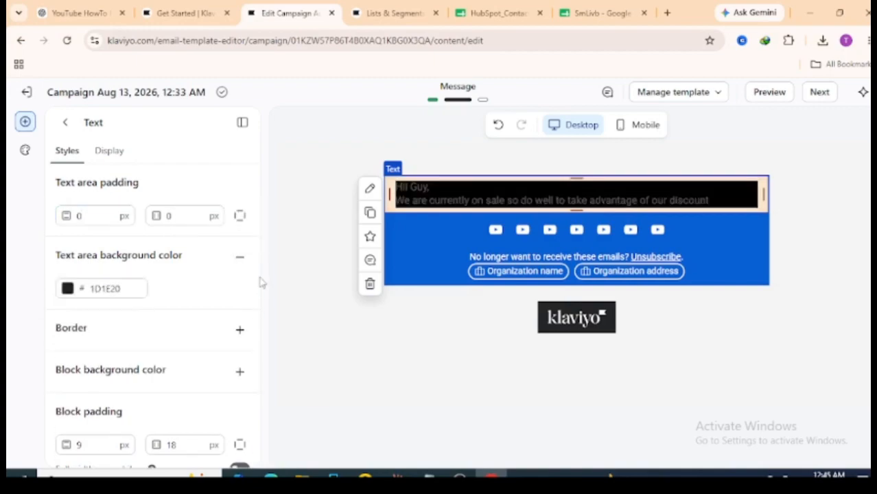
pyautogui.click(68, 289)
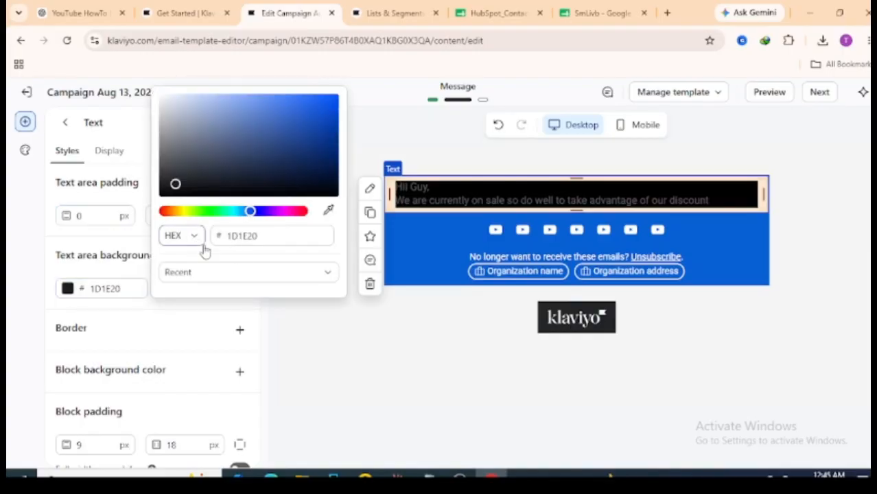
pyautogui.click(167, 103)
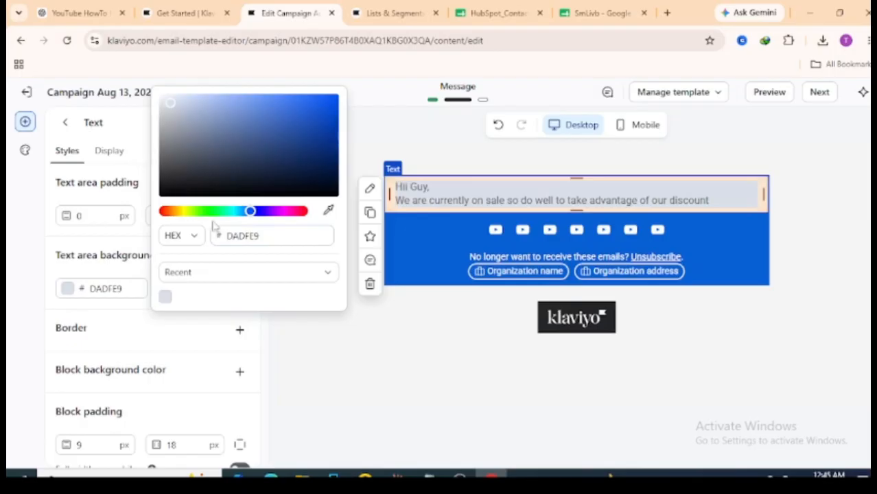
# Switch the color swatches to the primary colors and try grey 666666 and blue 2DA5E1 as the text area background.
pyautogui.click(192, 236)
pyautogui.click(272, 236)
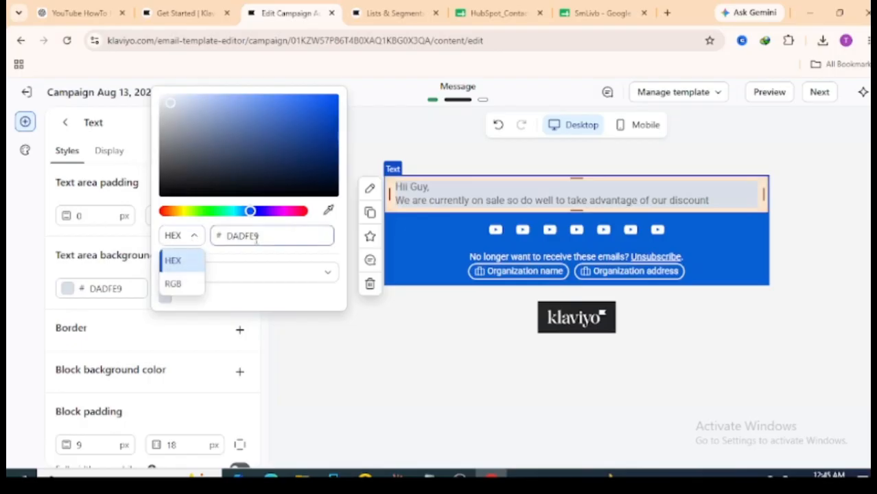
pyautogui.moveTo(274, 236); pyautogui.dragTo(217, 237)
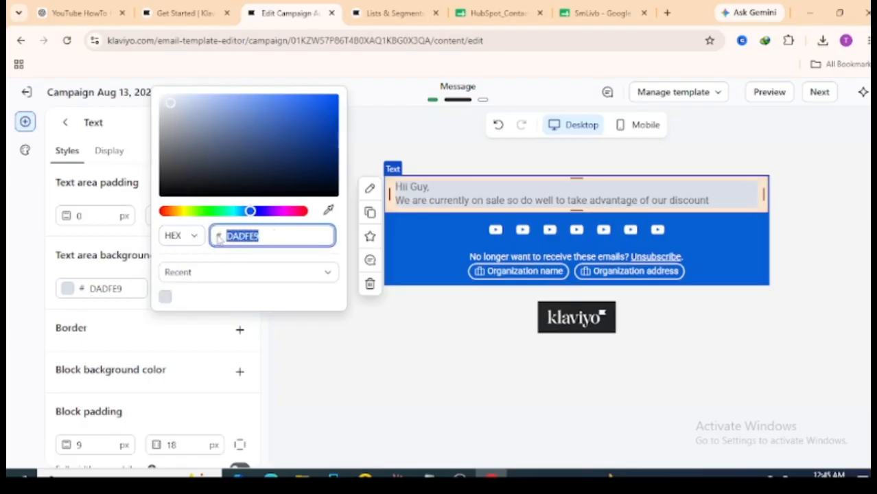
pyautogui.click(241, 272)
pyautogui.click(272, 236)
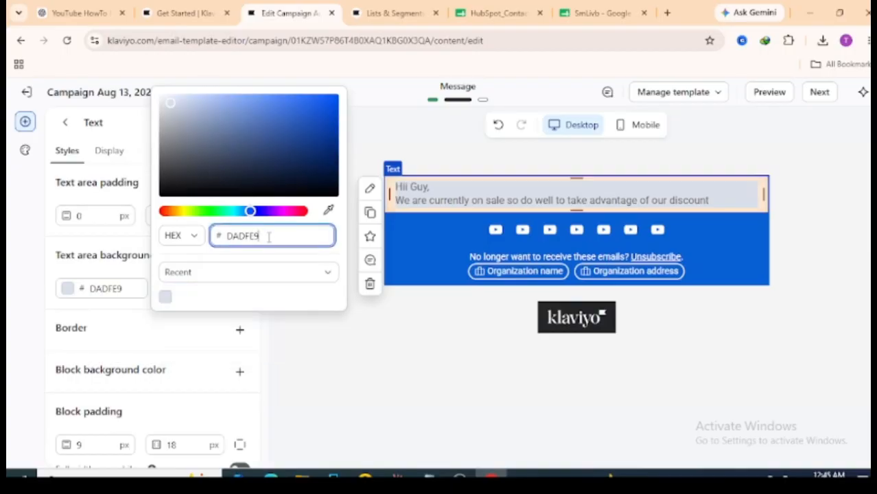
pyautogui.click(231, 271)
pyautogui.click(217, 318)
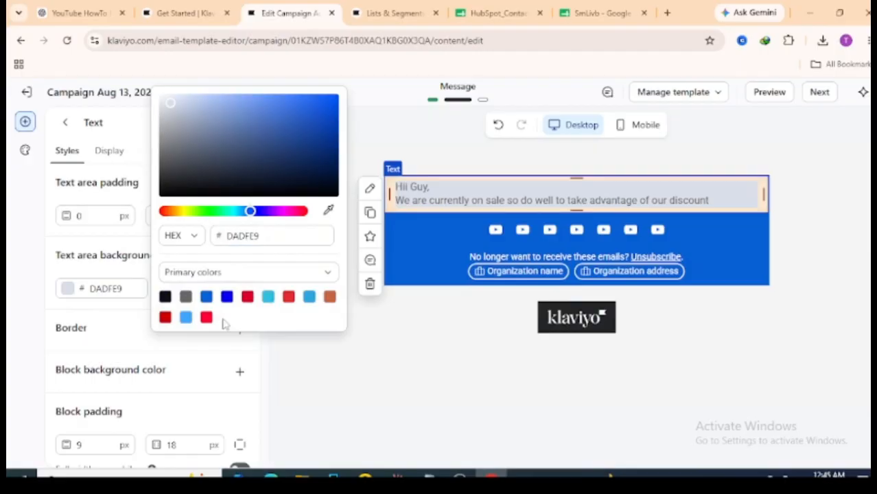
pyautogui.click(186, 296)
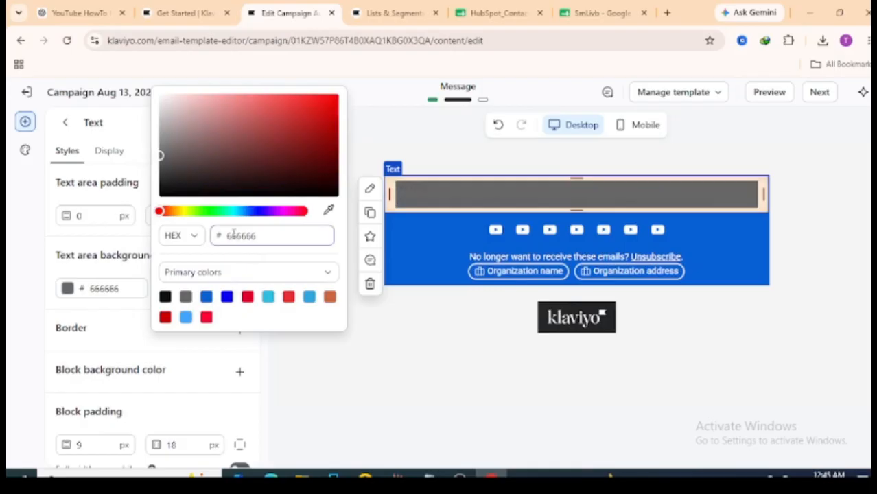
pyautogui.click(310, 298)
# Try entering the word WHITE as the hex value of the text area background color.
pyautogui.moveTo(294, 233); pyautogui.dragTo(230, 235)
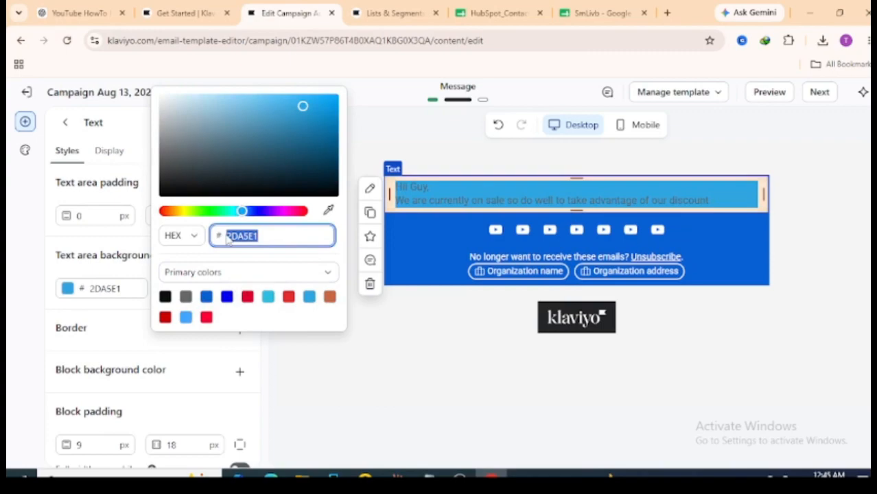
pyautogui.write('WHI')
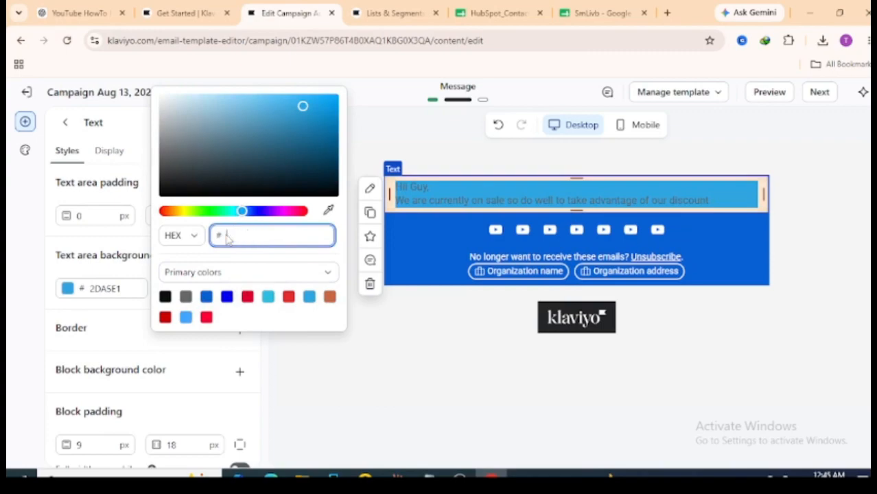
pyautogui.write('HA')
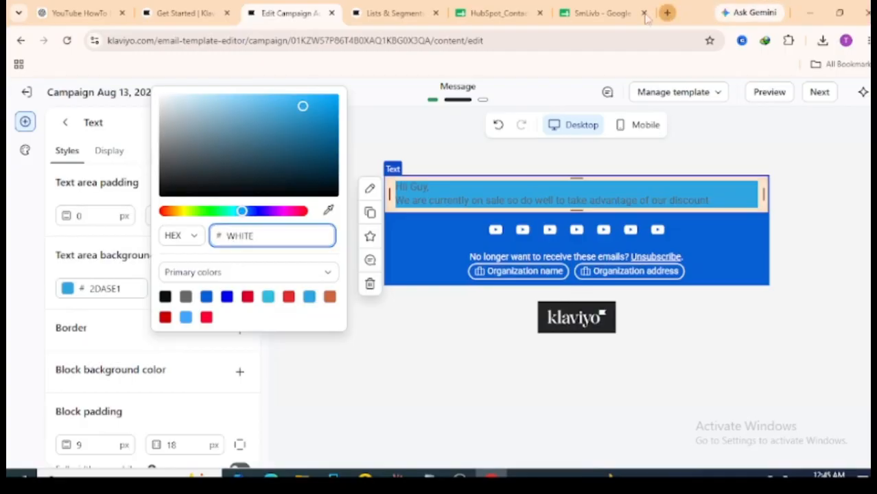
# Search Google in a new browser tab for "white colour hex code" and copy the pure white code #FFFFFF.
pyautogui.click(667, 13)
pyautogui.click(339, 37)
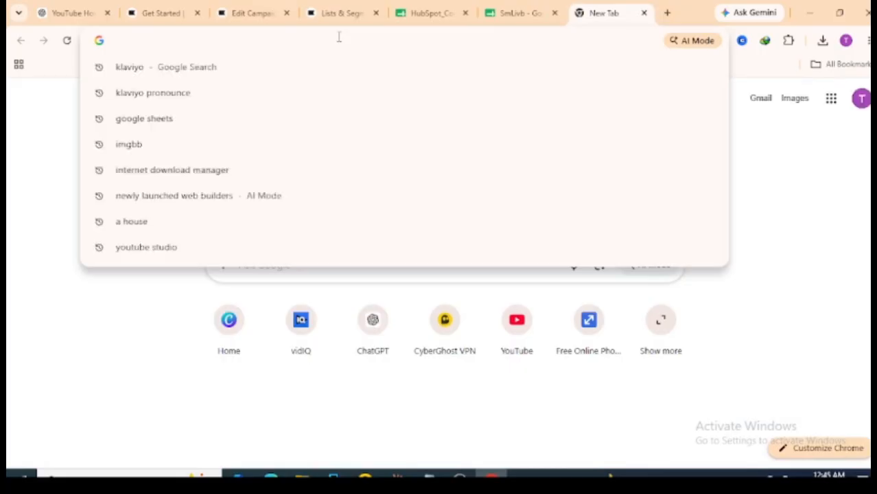
pyautogui.write('WHI')
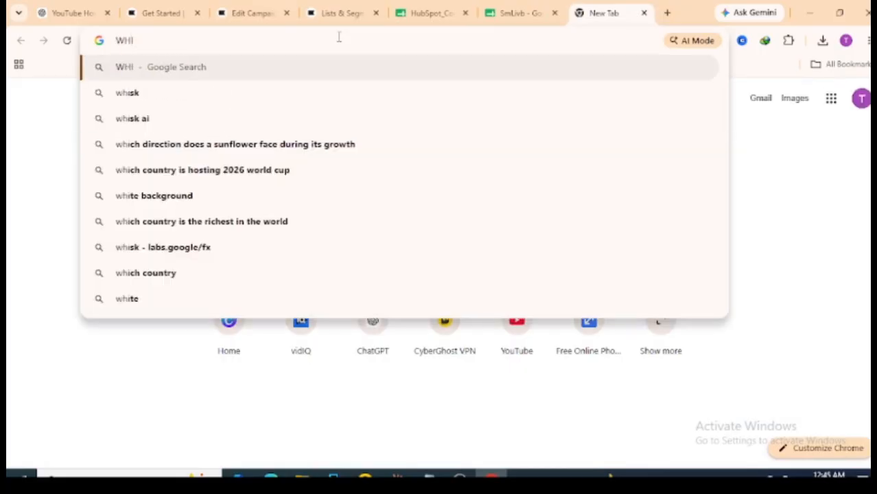
pyautogui.write('TE C')
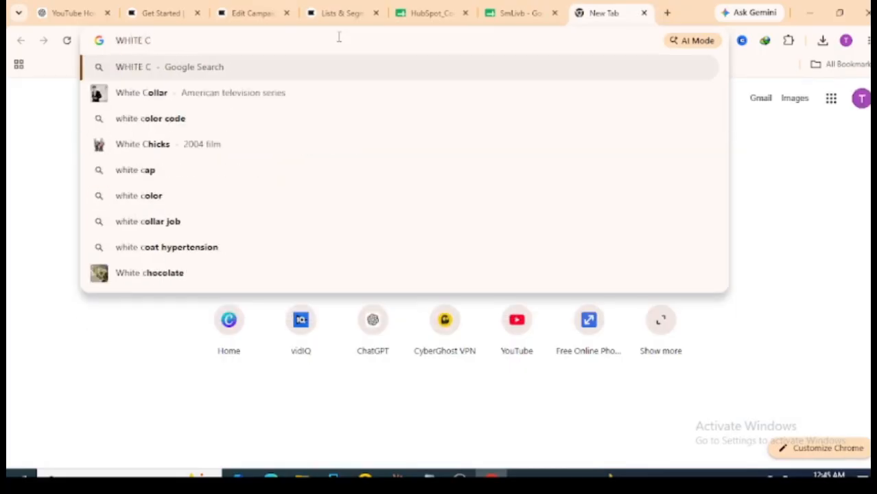
pyautogui.write('olour hex')
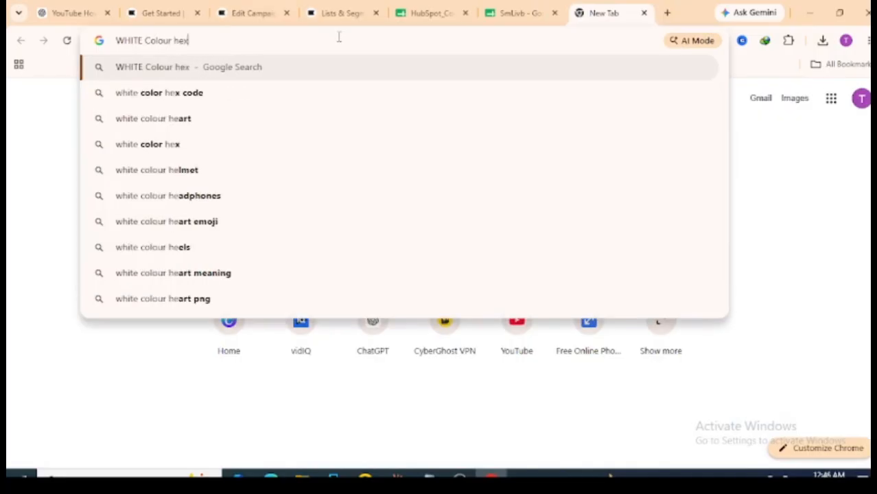
pyautogui.write(' ode')
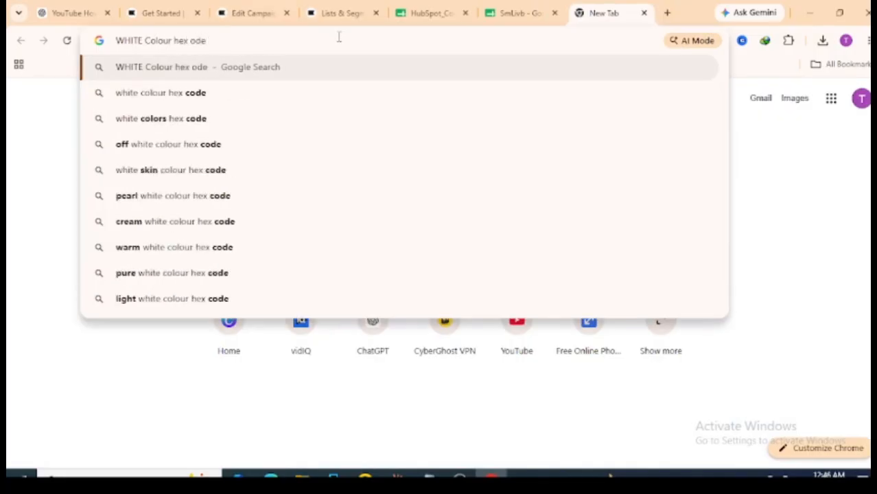
pyautogui.click(227, 101)
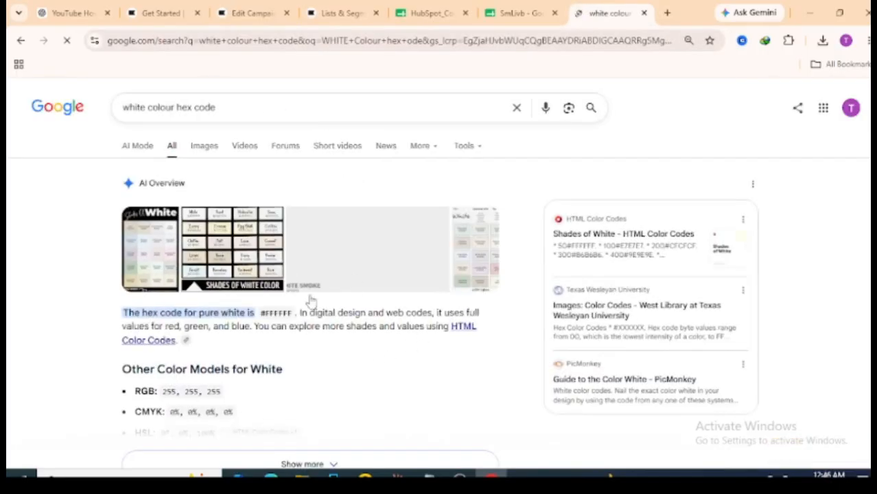
pyautogui.moveTo(260, 313); pyautogui.dragTo(294, 314)
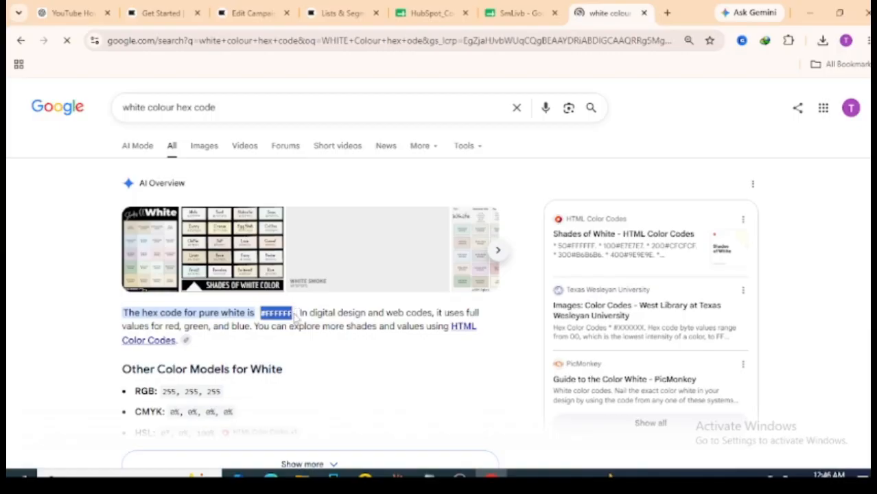
pyautogui.rightClick(287, 314)
pyautogui.click(318, 134)
# Switch back to the Klaviyo campaign editor, set the text area background color to the copied FFFFFF, and return to the content blocks.
pyautogui.click(341, 12)
pyautogui.click(253, 13)
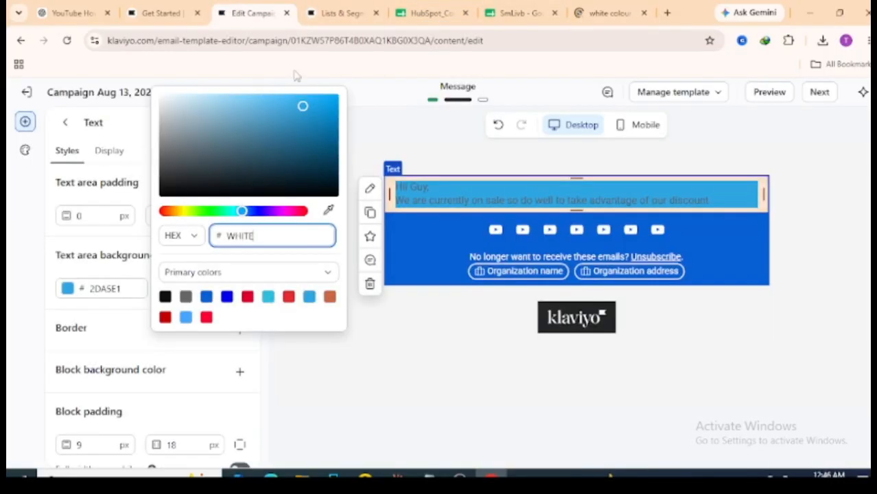
pyautogui.click(323, 235)
pyautogui.write('WHITE')
pyautogui.doubleClick(244, 237)
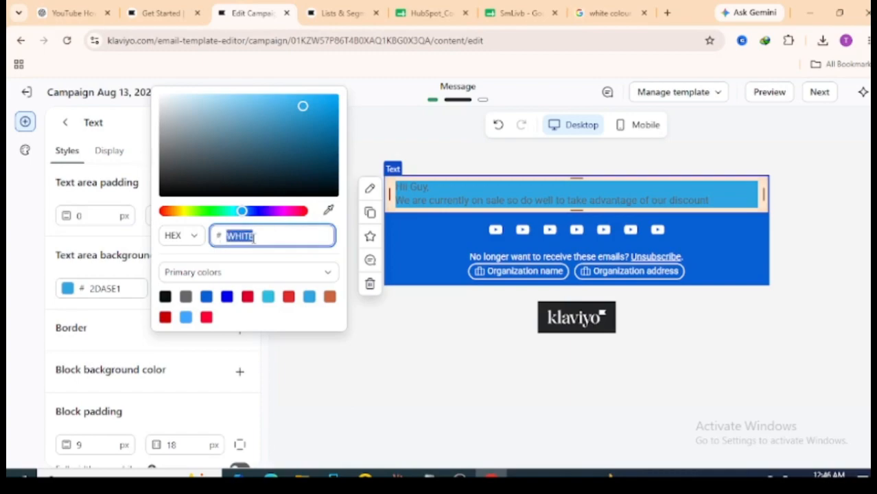
pyautogui.rightClick(254, 237)
pyautogui.click(275, 192)
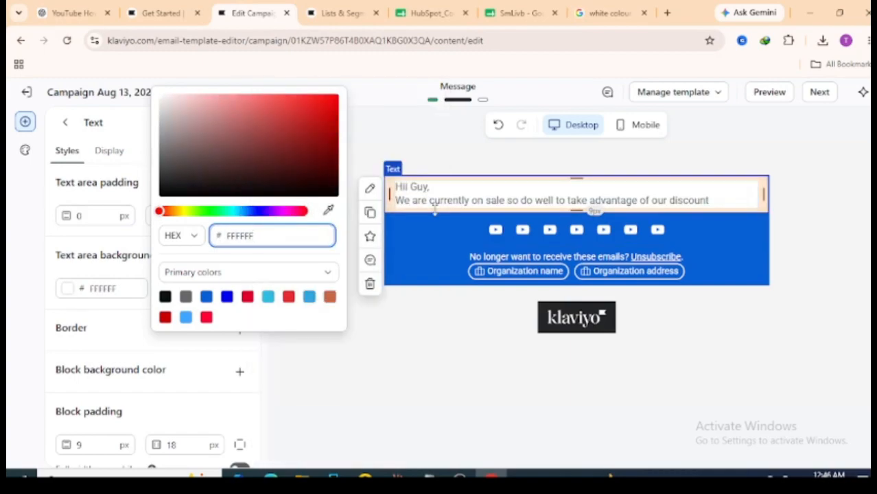
pyautogui.click(444, 355)
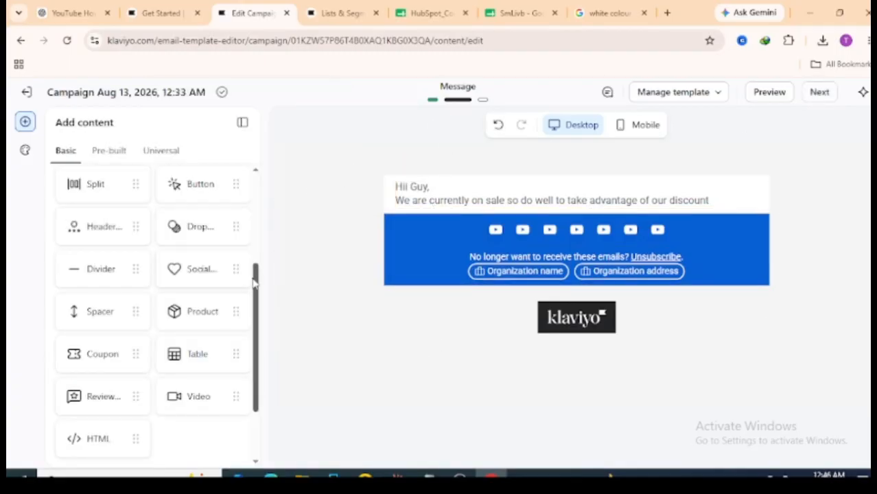
pyautogui.scroll(2, 255, 274)
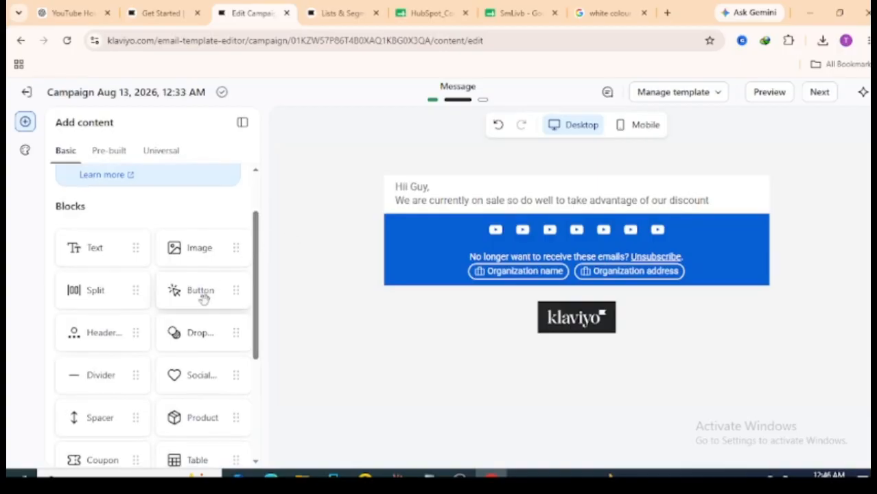
# Add a Button block between the sale text and the social links, and open its link address for editing.
pyautogui.moveTo(194, 301); pyautogui.dragTo(645, 264)
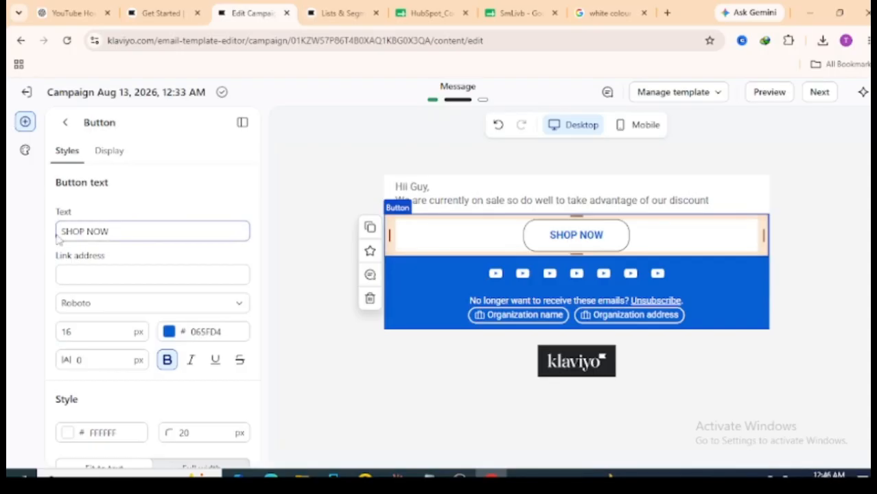
pyautogui.click(81, 275)
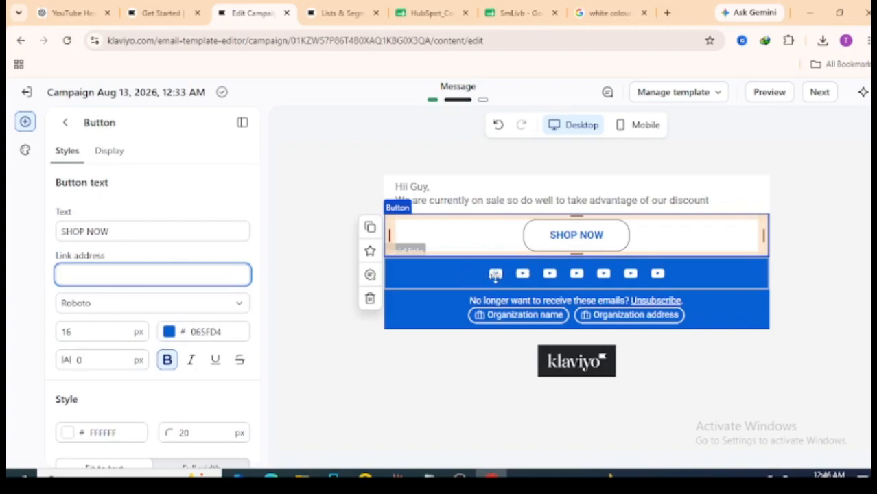
# Change the first two YouTube icons in the footer's social links block to Facebook and X.
pyautogui.click(495, 275)
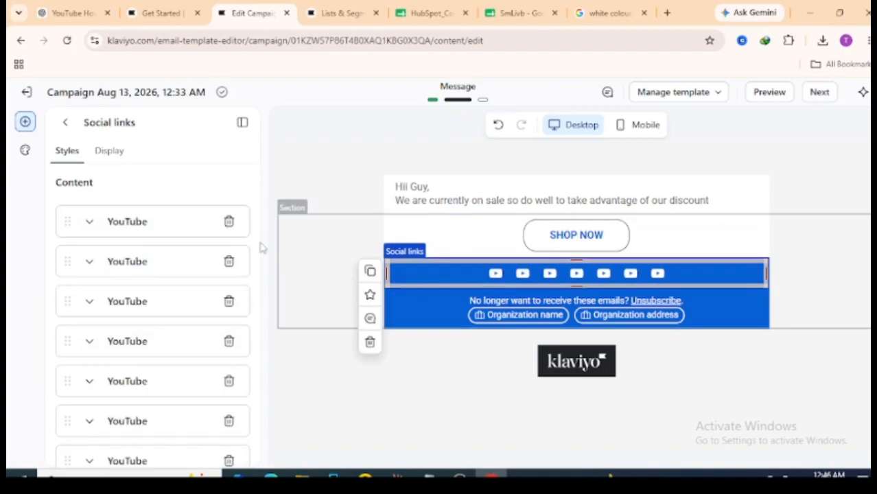
pyautogui.click(87, 222)
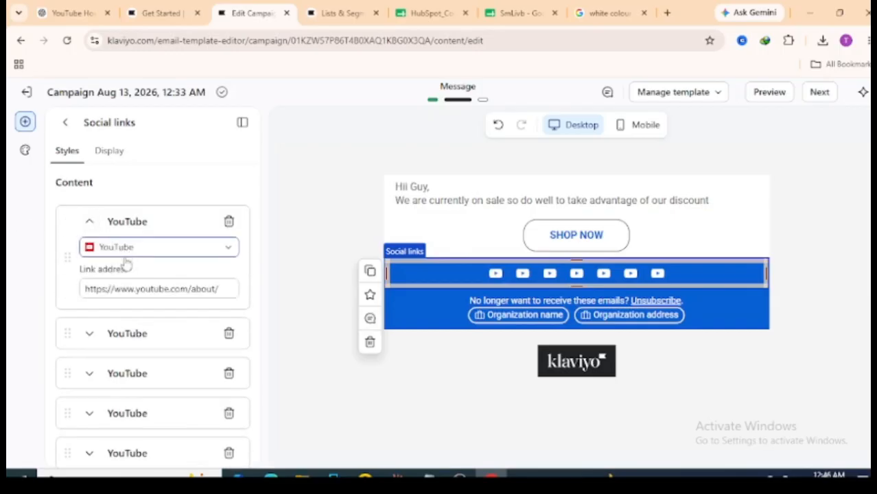
pyautogui.click(148, 249)
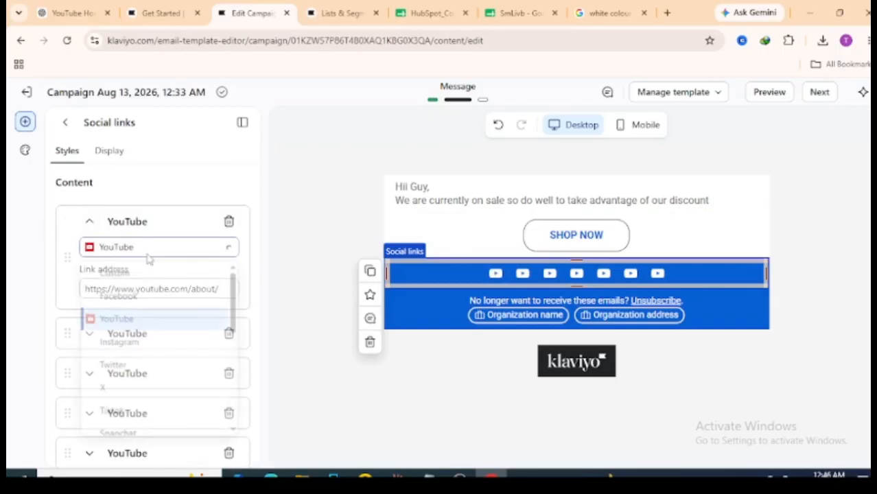
pyautogui.click(196, 296)
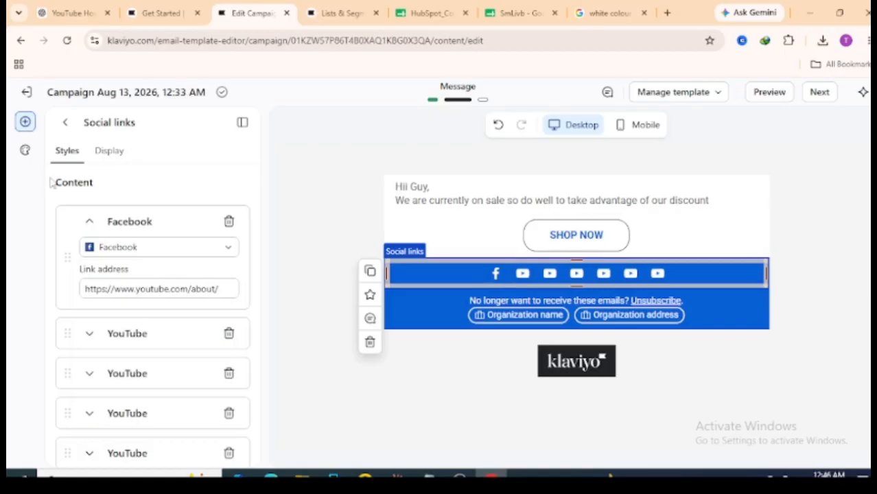
pyautogui.click(89, 334)
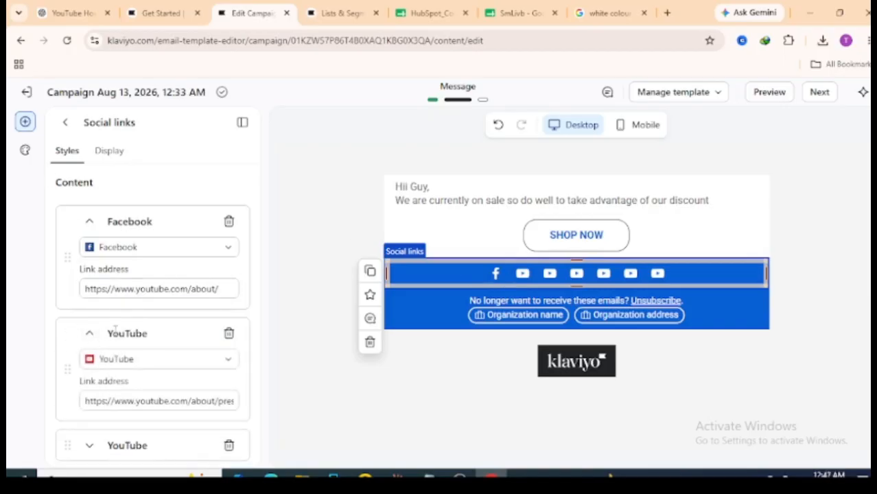
pyautogui.click(133, 362)
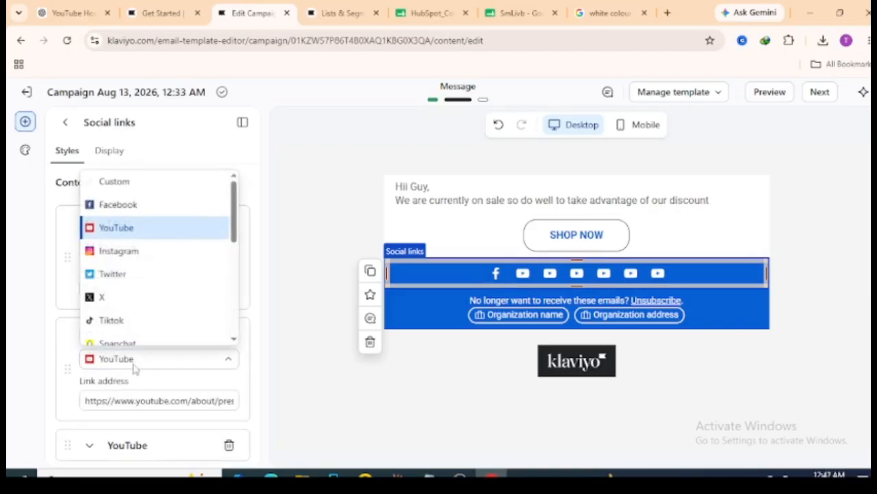
pyautogui.click(123, 300)
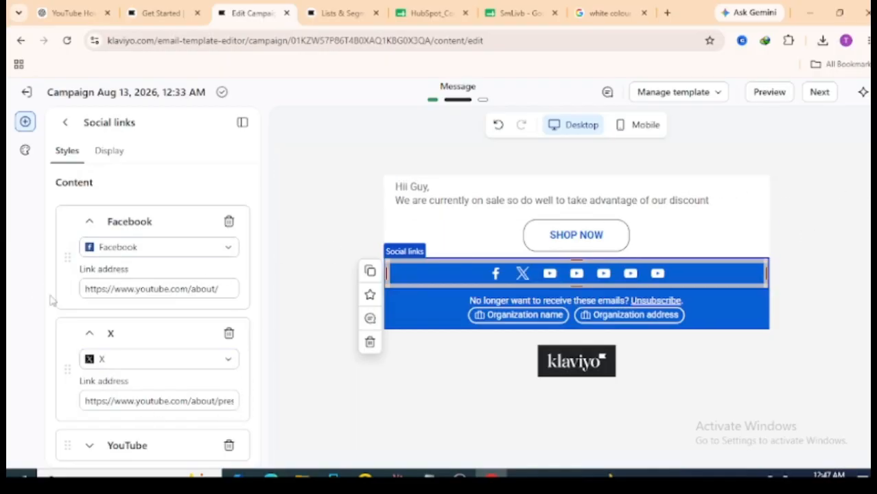
pyautogui.scroll(-5, 53, 302)
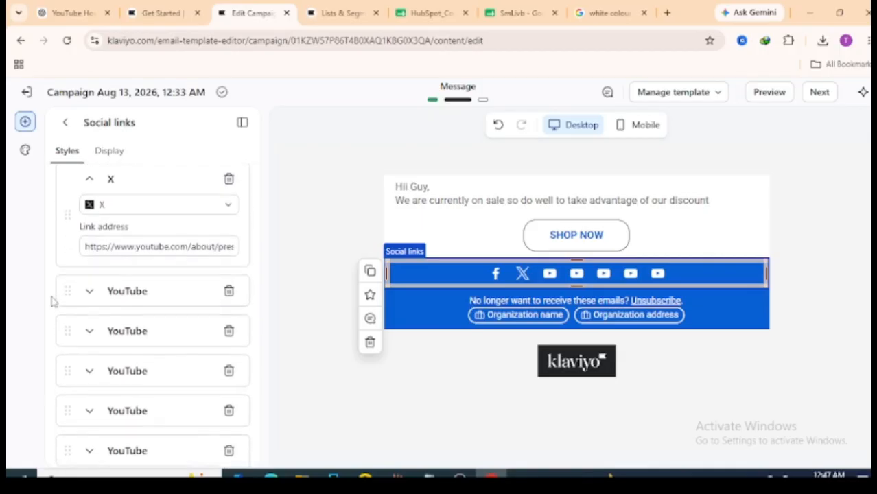
pyautogui.scroll(-2, 53, 302)
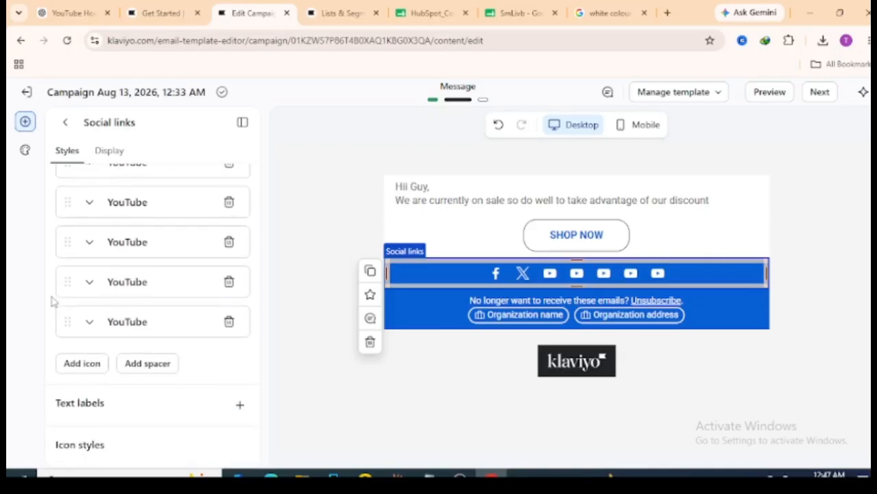
pyautogui.scroll(2, 53, 302)
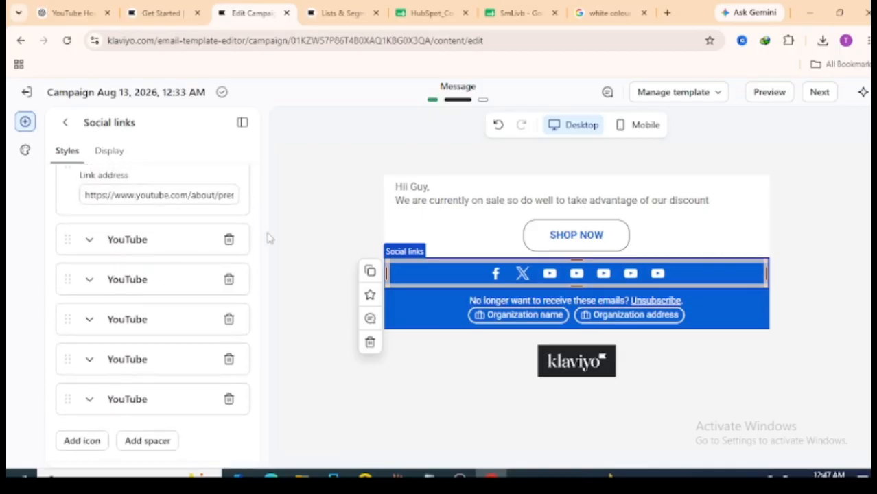
pyautogui.moveTo(254, 248); pyautogui.dragTo(275, 247)
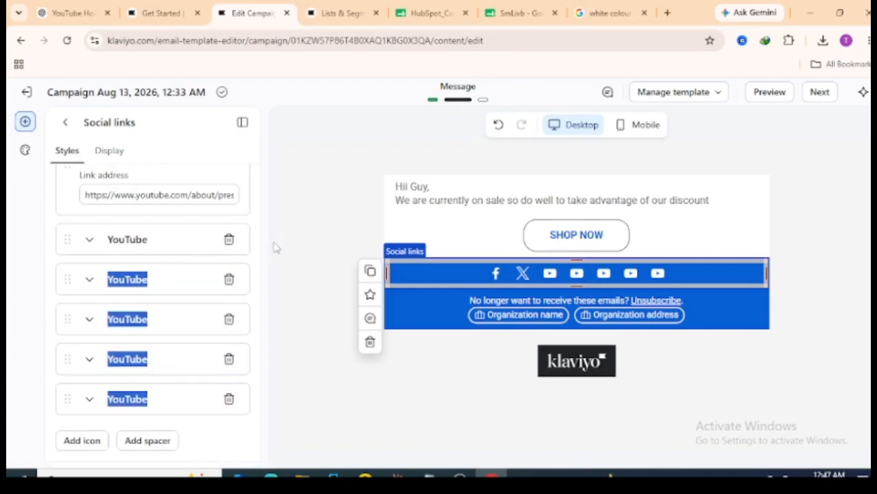
pyautogui.click(339, 268)
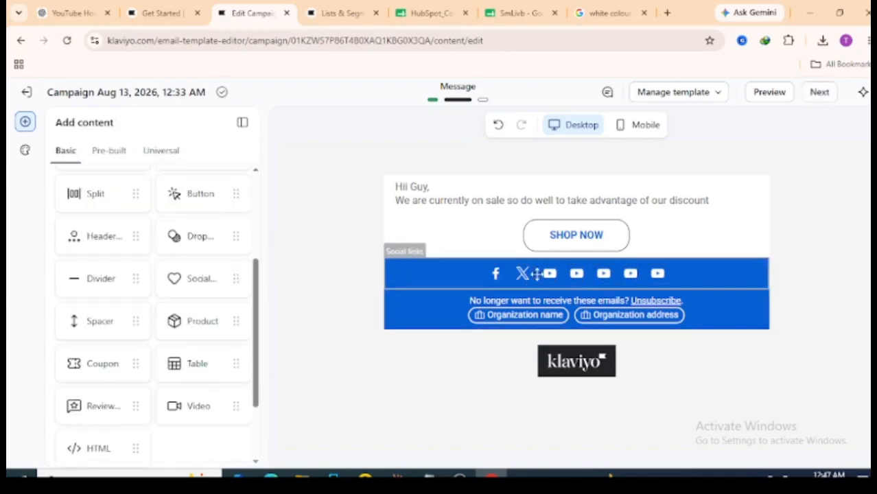
pyautogui.click(434, 276)
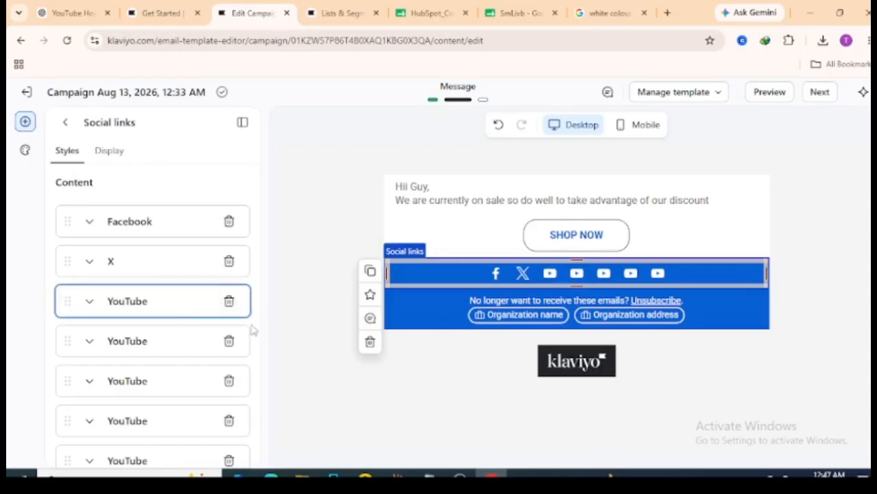
pyautogui.moveTo(255, 313); pyautogui.dragTo(246, 176)
pyautogui.moveTo(256, 257); pyautogui.dragTo(268, 412)
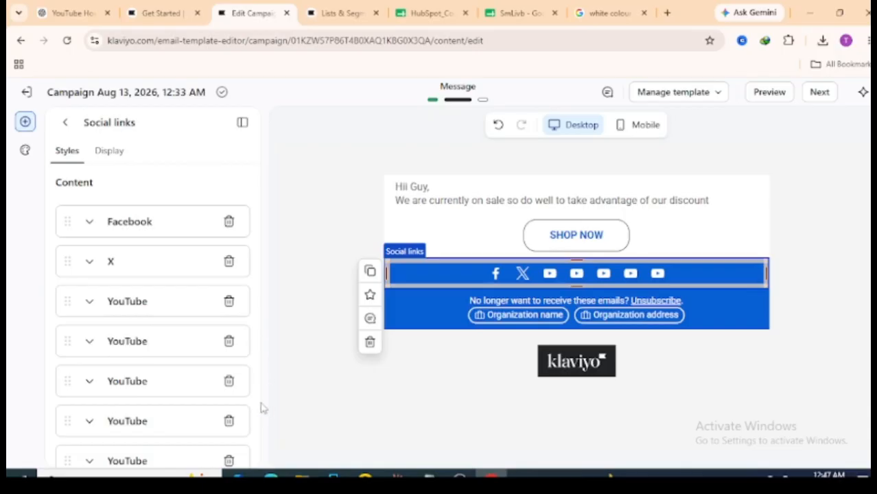
pyautogui.click(307, 391)
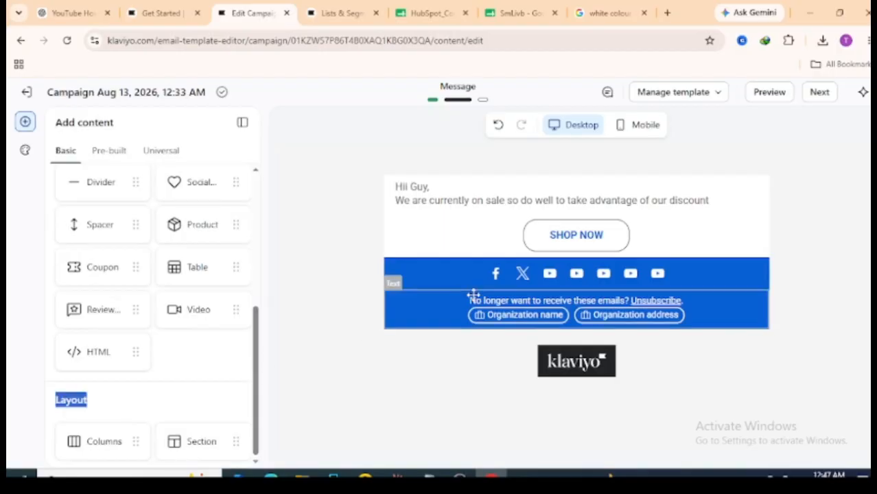
# Change the third icon in the social links block from YouTube to Snapchat.
pyautogui.click(550, 284)
pyautogui.moveTo(485, 295); pyautogui.dragTo(484, 296)
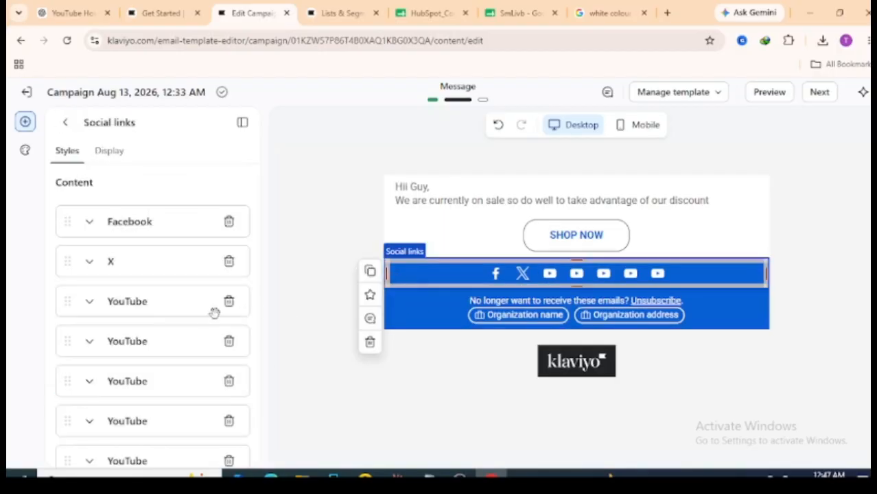
pyautogui.click(88, 302)
pyautogui.click(155, 327)
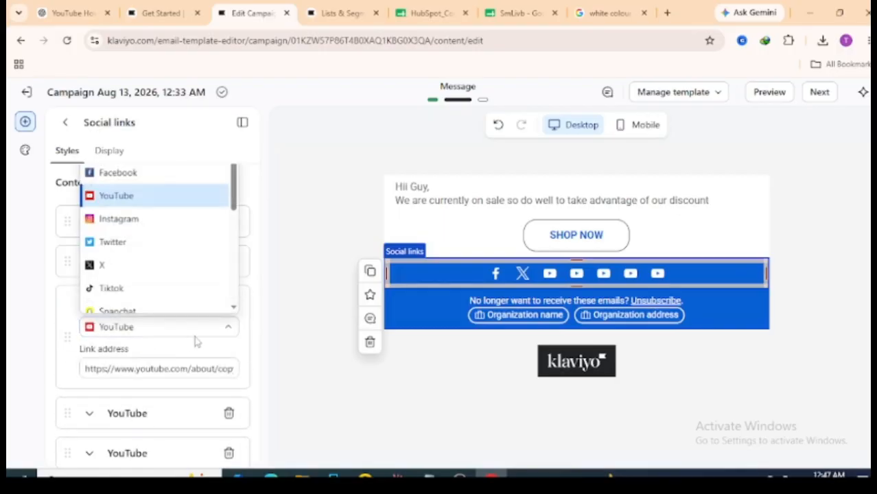
pyautogui.moveTo(233, 206); pyautogui.dragTo(228, 251)
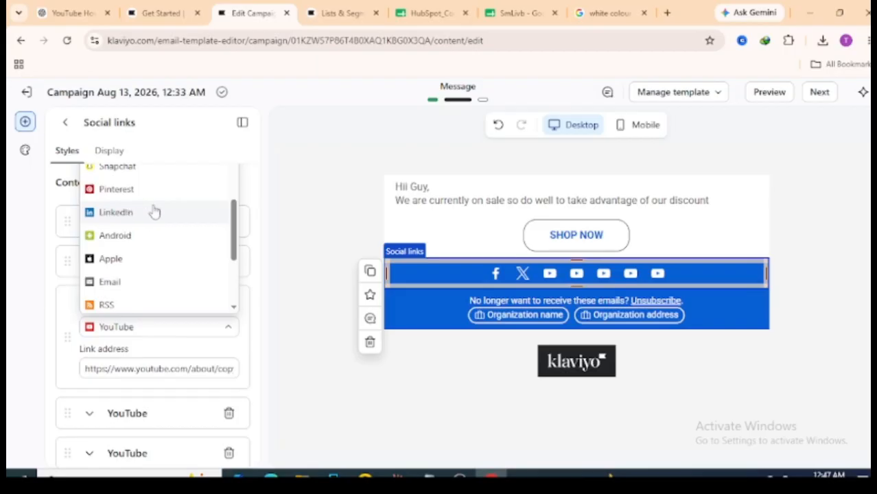
pyautogui.click(157, 177)
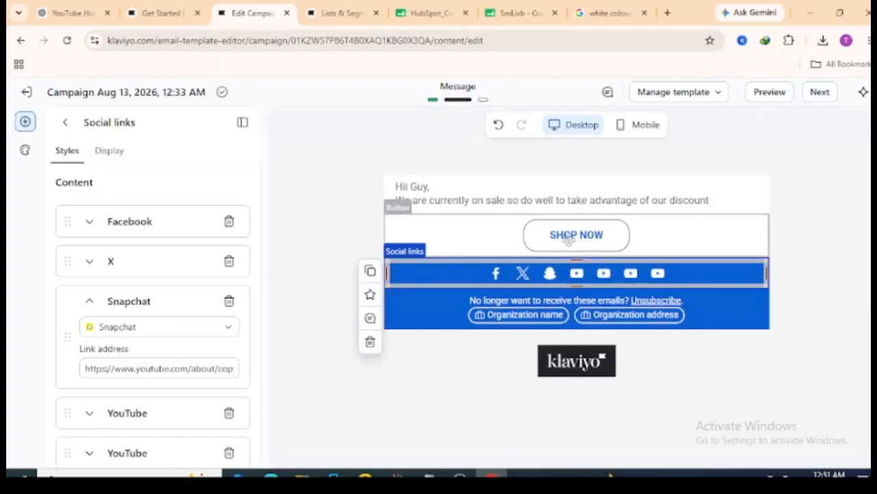
# Try adding a Coupon block between the SHOP NOW button and the social links, and open the coupon creation page.
pyautogui.click(63, 124)
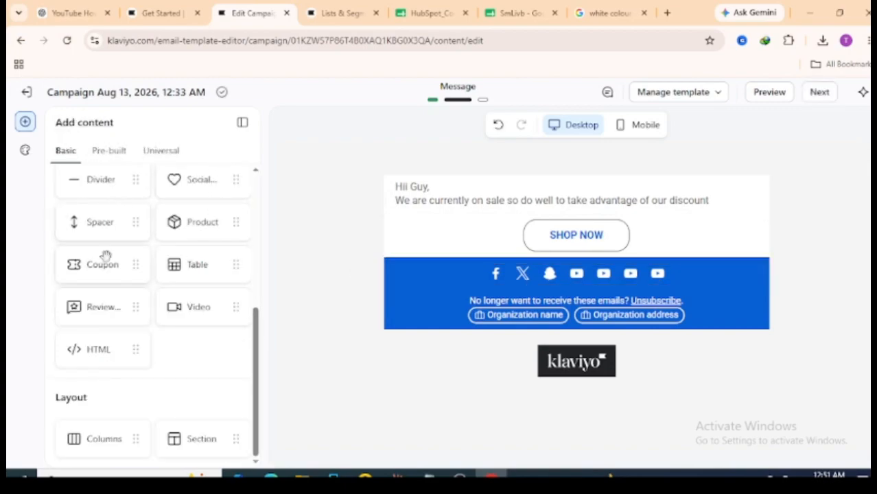
pyautogui.moveTo(104, 267); pyautogui.dragTo(579, 269)
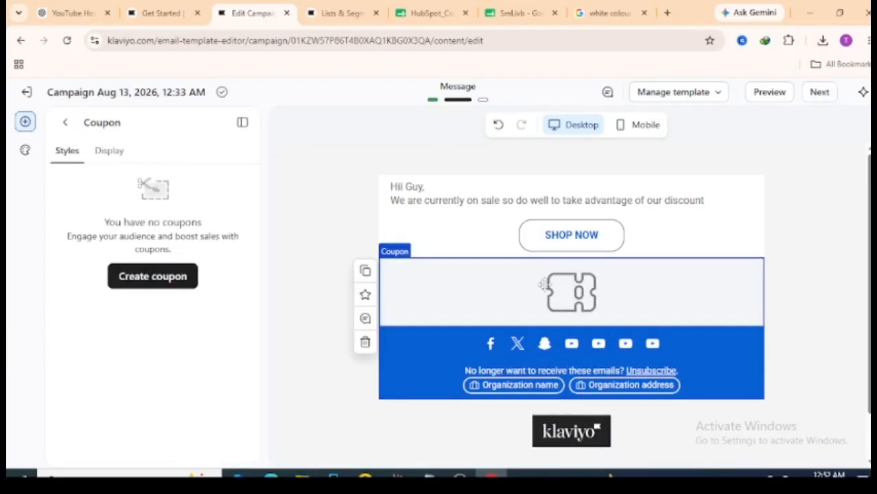
pyautogui.click(165, 280)
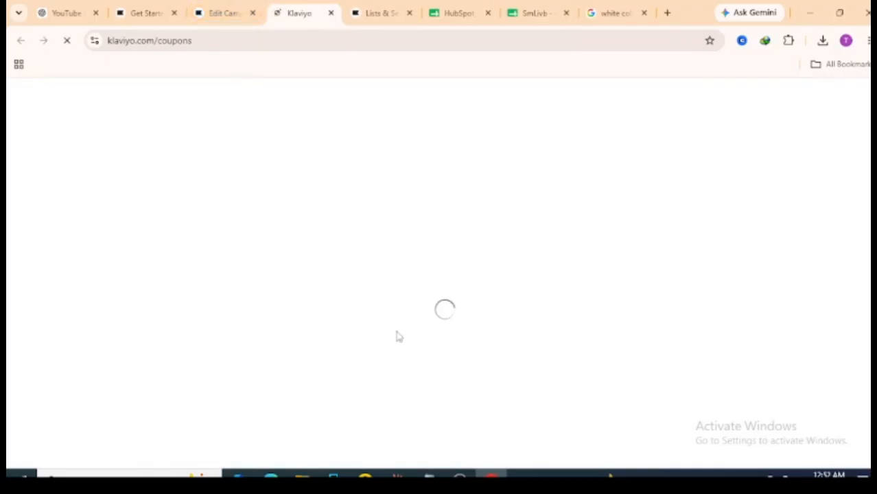
pyautogui.click(221, 6)
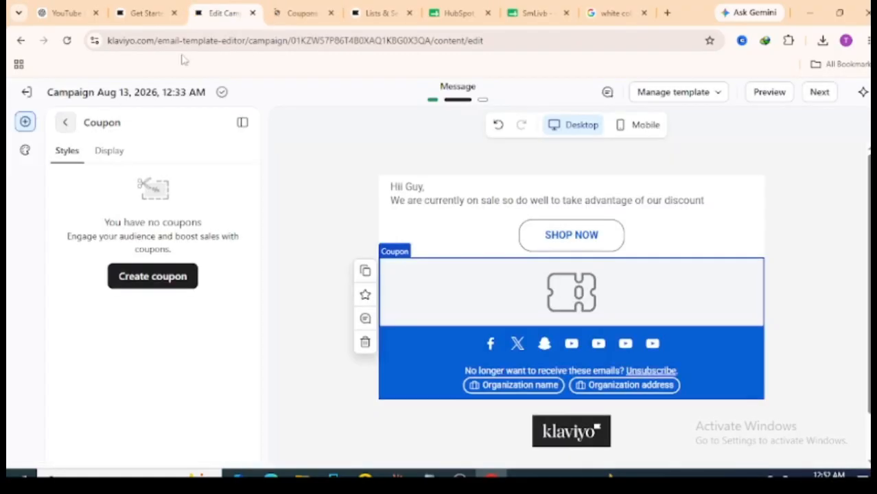
pyautogui.click(291, 13)
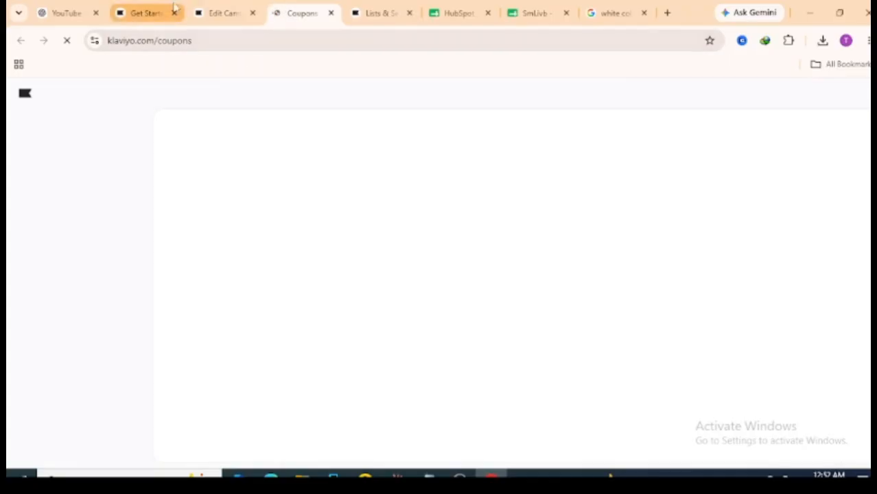
# Check the Coupons page, return to the campaign editor, and delete the Coupon block from the email.
pyautogui.click(209, 10)
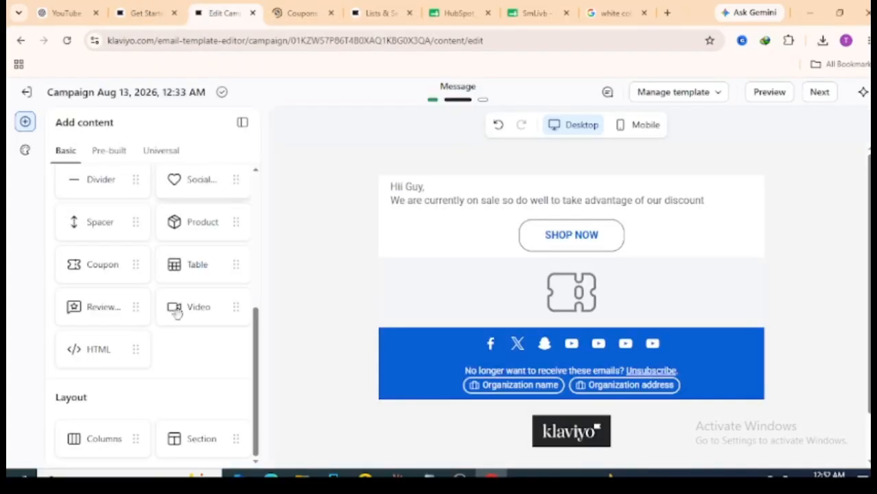
pyautogui.scroll(1, 259, 318)
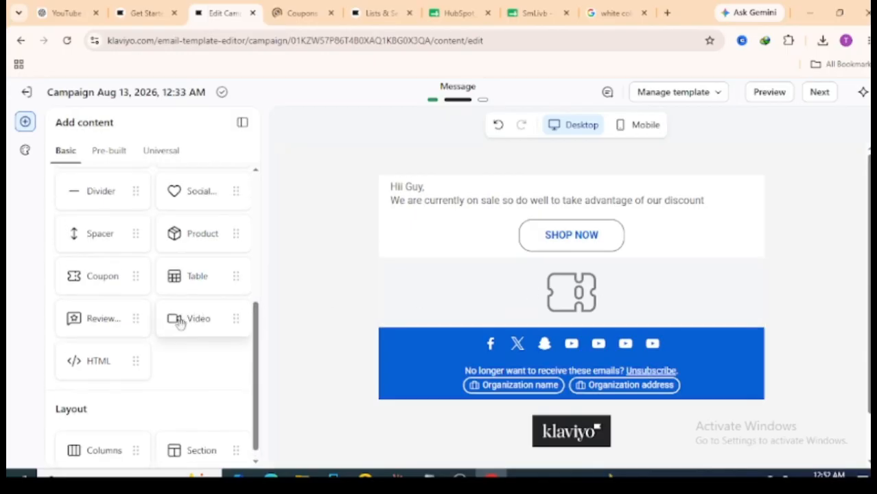
pyautogui.click(302, 13)
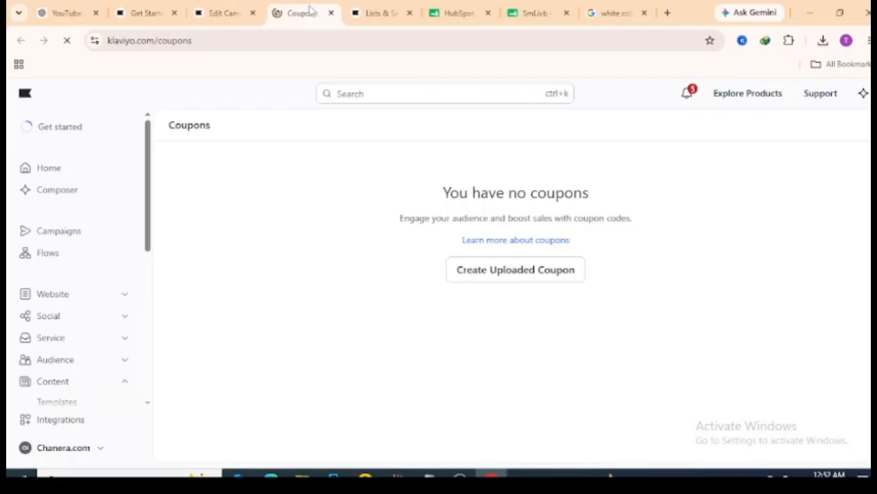
pyautogui.click(230, 13)
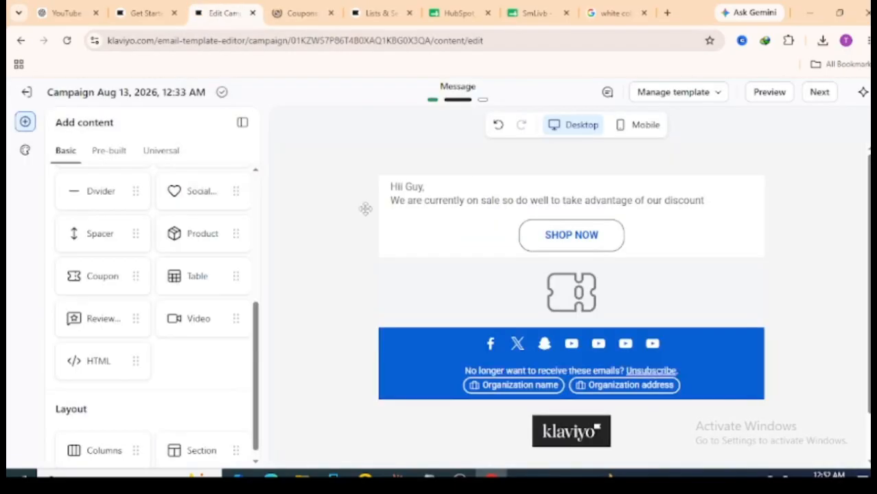
pyautogui.click(594, 304)
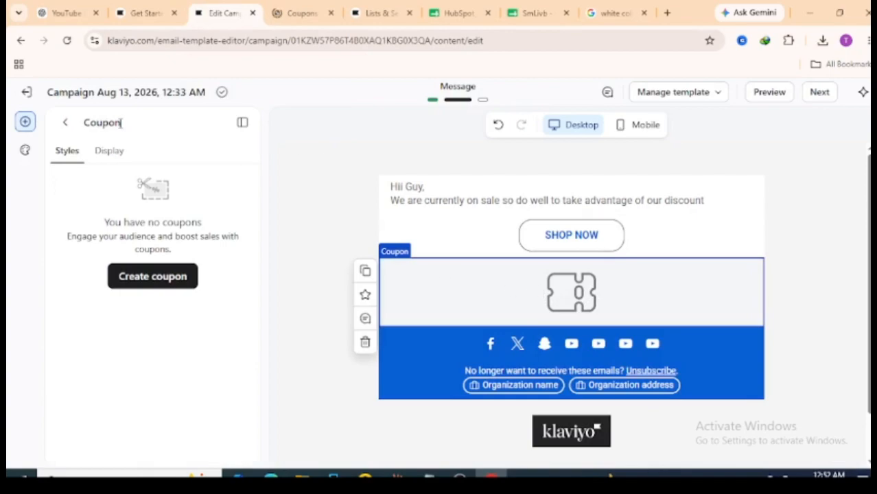
pyautogui.click(365, 342)
# Try a Product block with static product selection below the SHOP NOW button, and delete the block.
pyautogui.moveTo(196, 222); pyautogui.dragTo(539, 283)
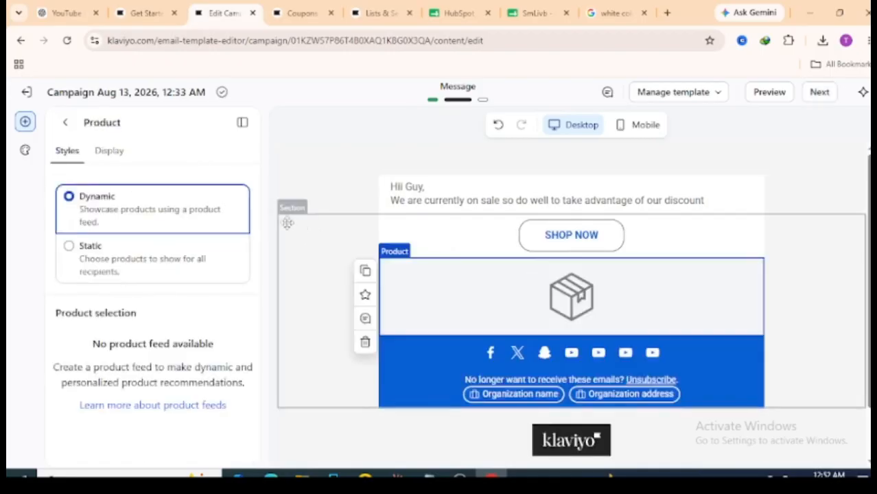
pyautogui.click(177, 268)
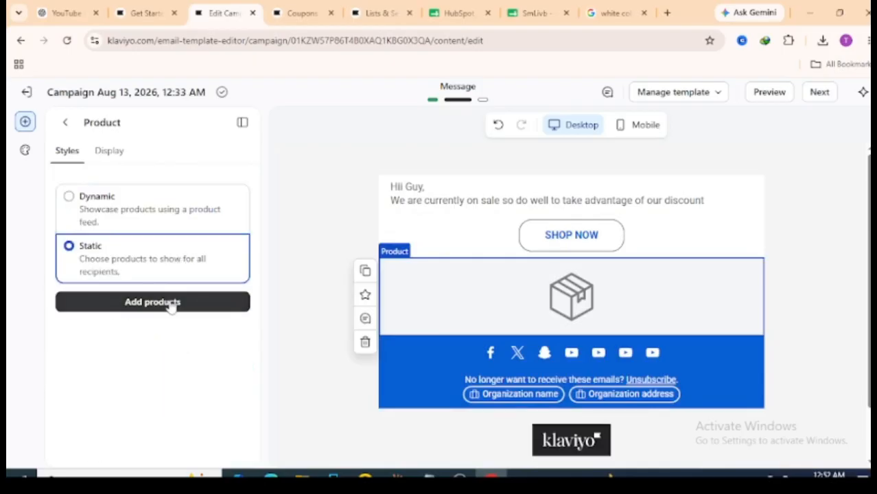
pyautogui.click(69, 127)
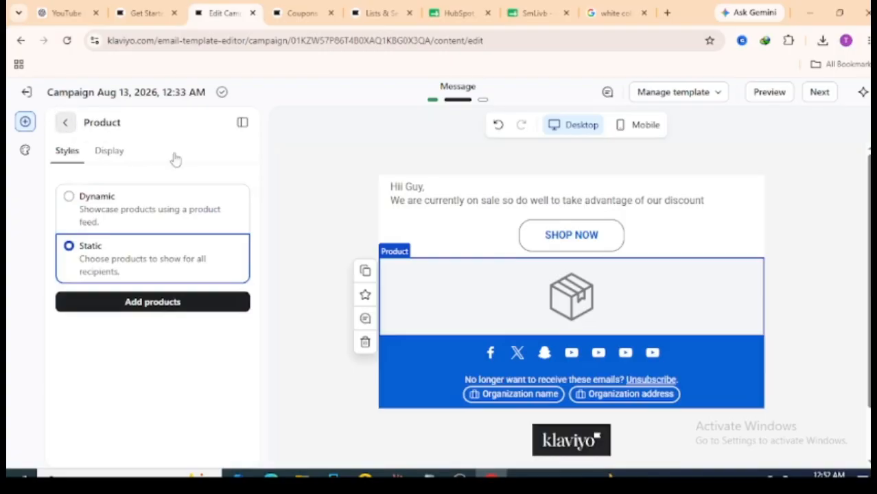
pyautogui.click(412, 290)
pyautogui.click(365, 342)
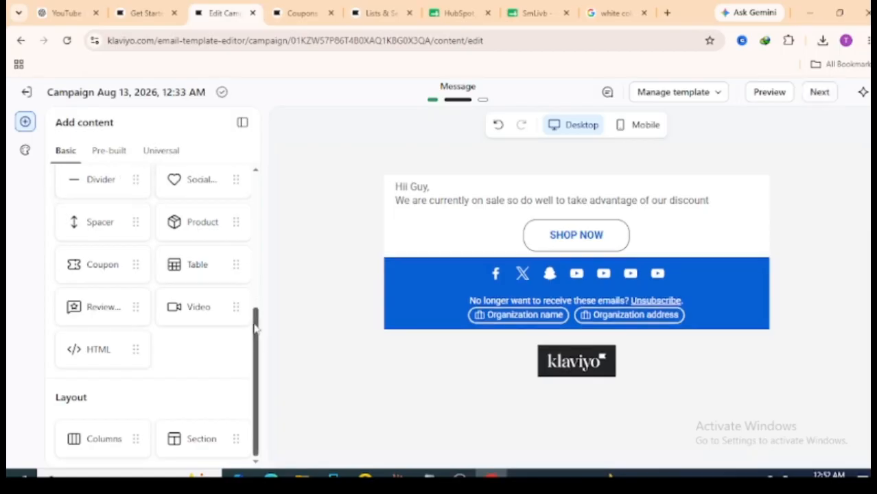
# Try a Video block between the SHOP NOW button and the social links, and delete the block.
pyautogui.moveTo(254, 330); pyautogui.dragTo(276, 294)
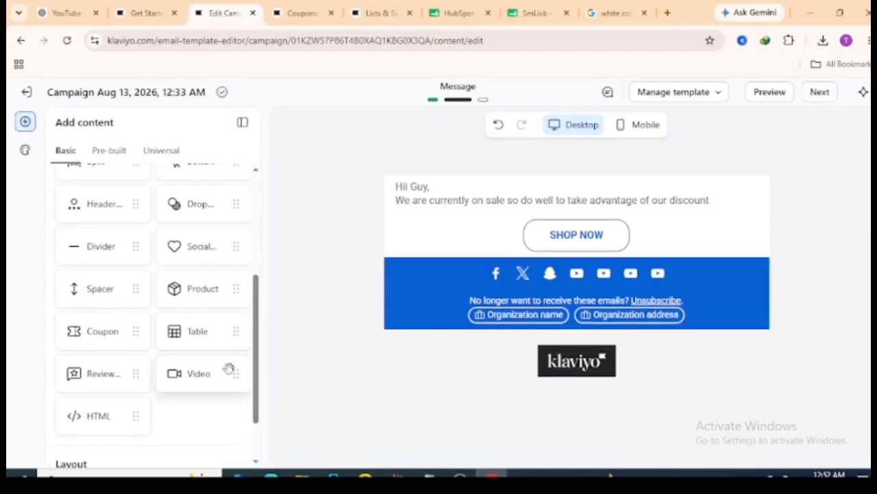
pyautogui.moveTo(229, 371); pyautogui.dragTo(652, 235)
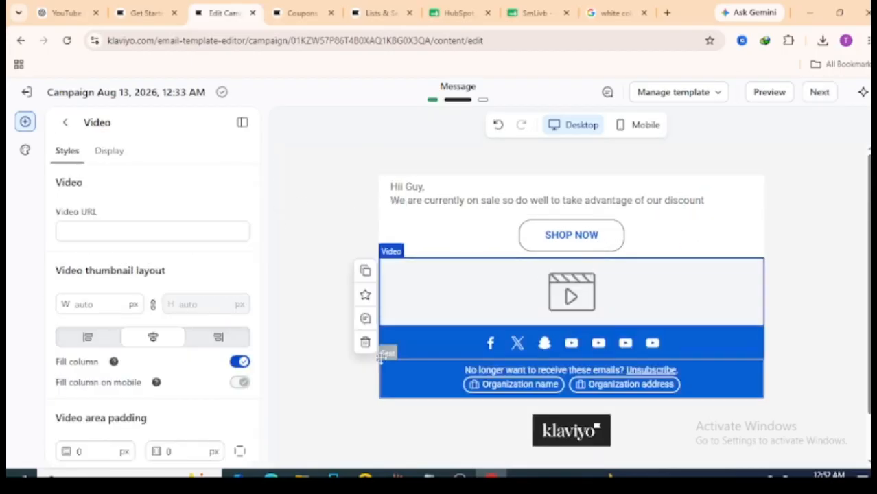
pyautogui.click(365, 343)
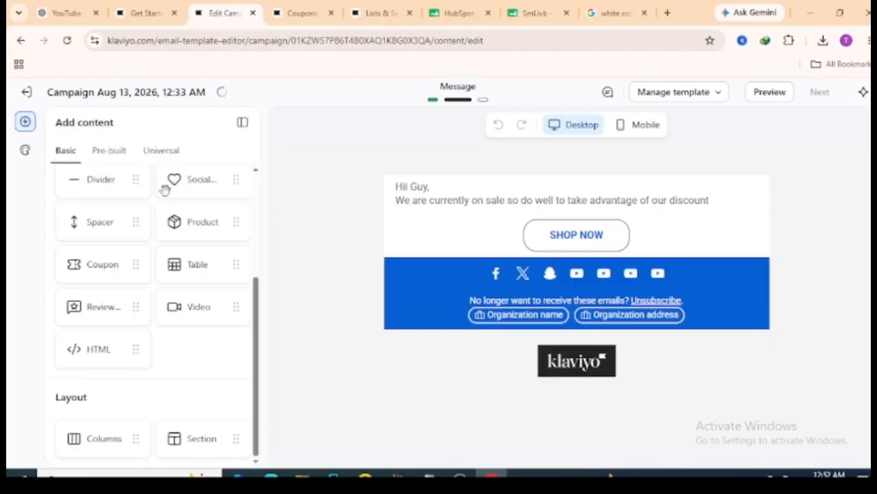
# Leave the content editor for the campaign's message page and review the subject line, preview text and sender settings.
pyautogui.moveTo(260, 317); pyautogui.dragTo(270, 204)
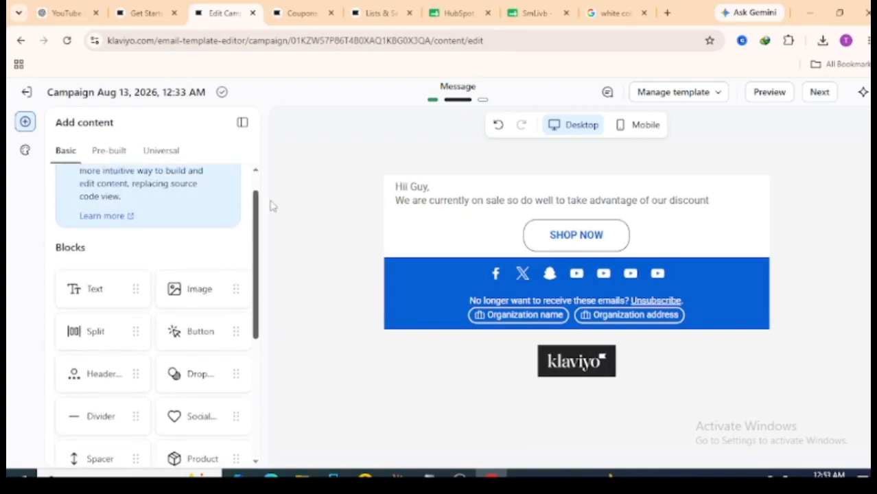
pyautogui.click(811, 98)
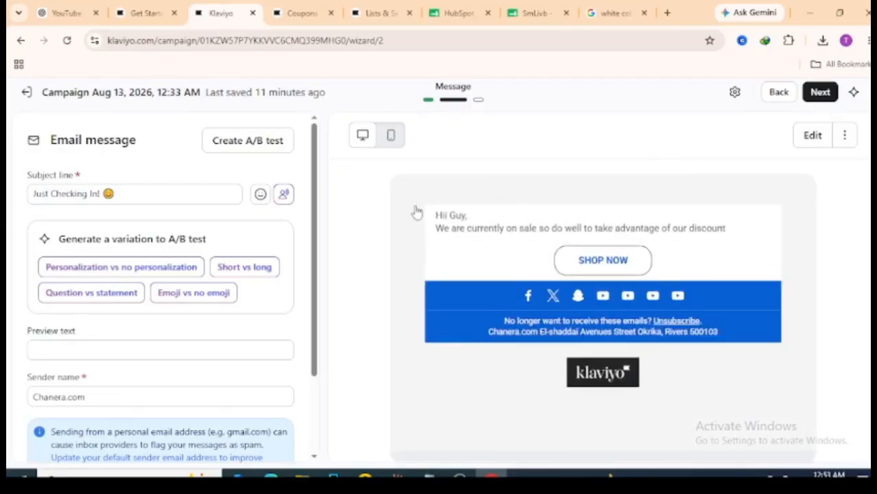
pyautogui.scroll(-1, 324, 222)
pyautogui.scroll(1, 323, 222)
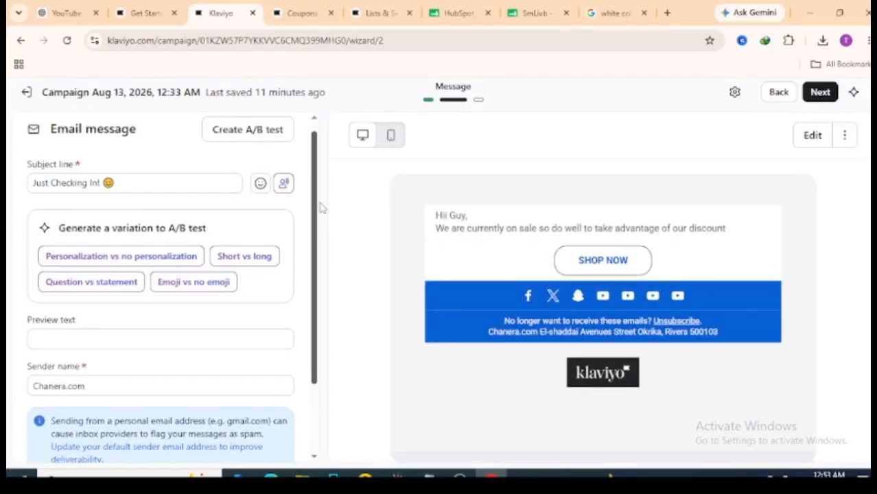
pyautogui.moveTo(316, 156); pyautogui.dragTo(321, 229)
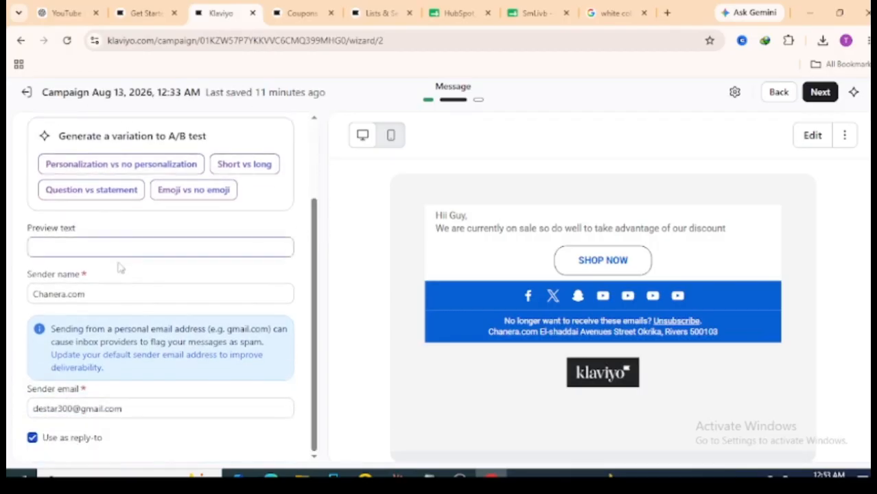
pyautogui.moveTo(315, 229); pyautogui.dragTo(336, 156)
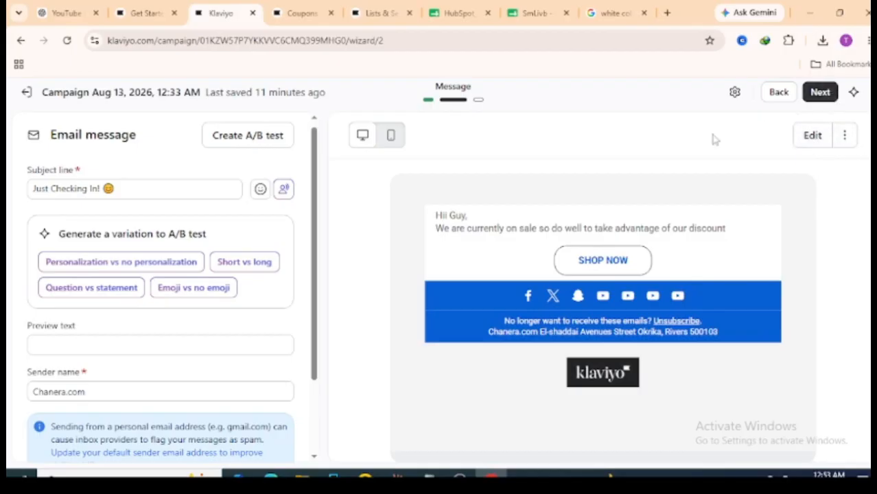
# Exit the campaign by loading the base klaviyo.com address, and open the Lists & segments page under Audience.
pyautogui.click(22, 46)
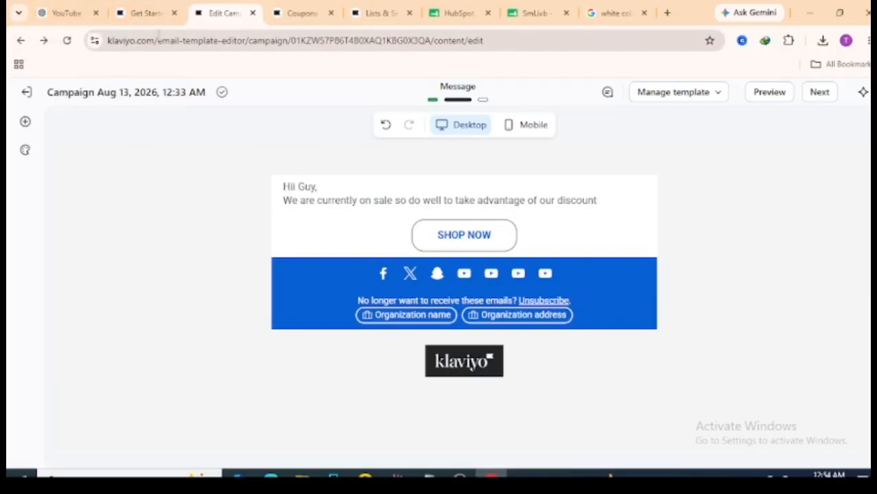
pyautogui.click(156, 39)
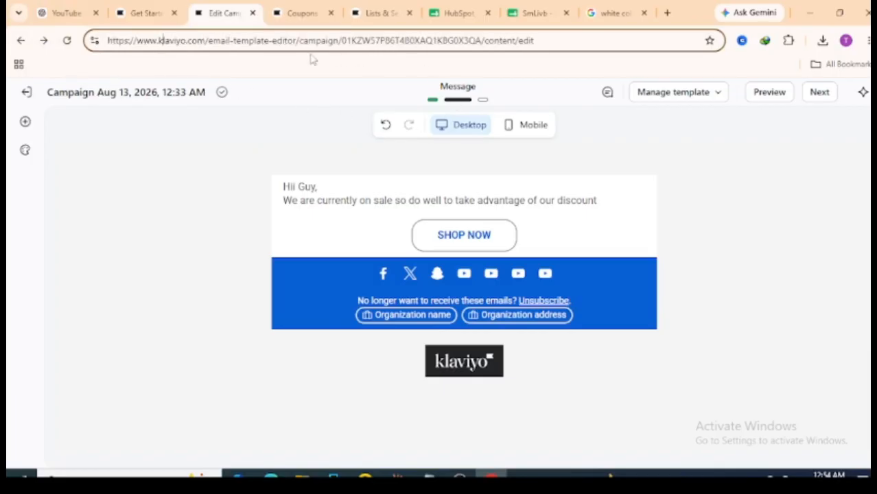
pyautogui.moveTo(205, 41); pyautogui.dragTo(560, 79)
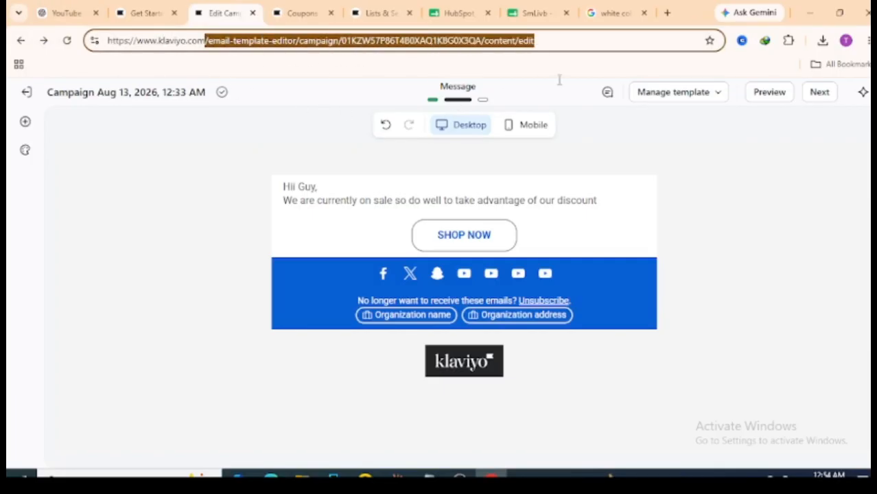
pyautogui.press('BackSpace')
pyautogui.press('Return')
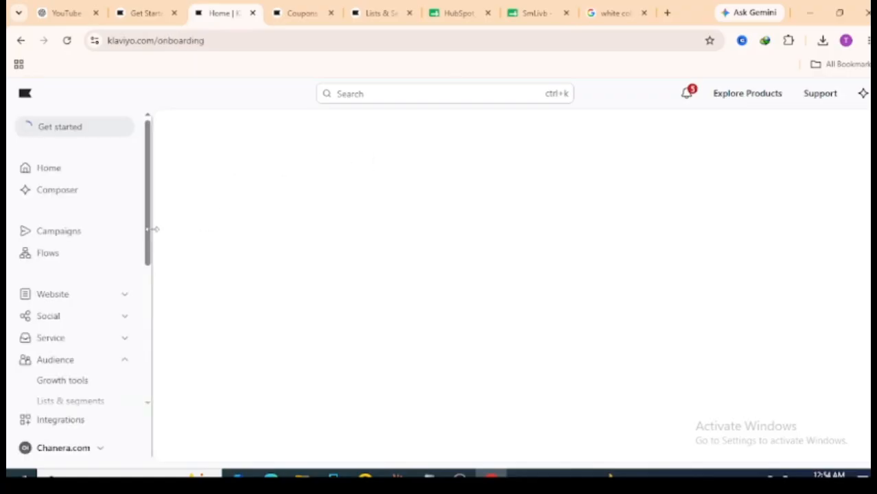
pyautogui.moveTo(152, 237); pyautogui.dragTo(142, 267)
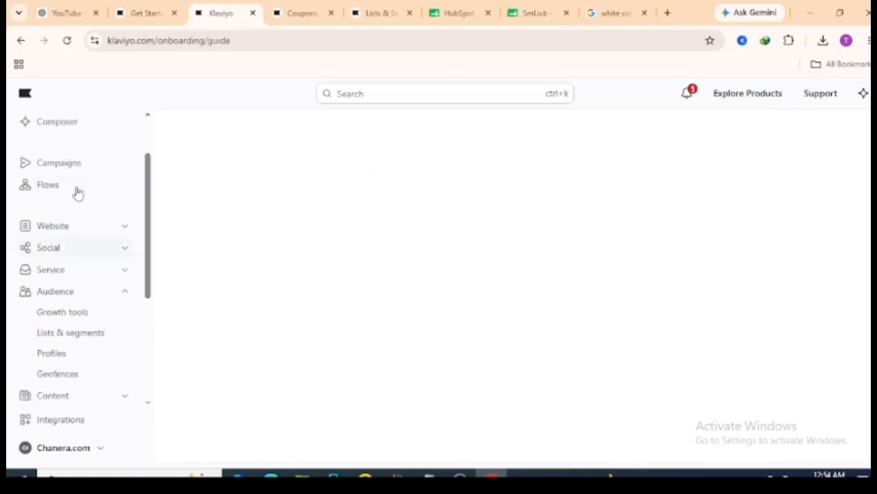
pyautogui.moveTo(147, 198); pyautogui.dragTo(147, 265)
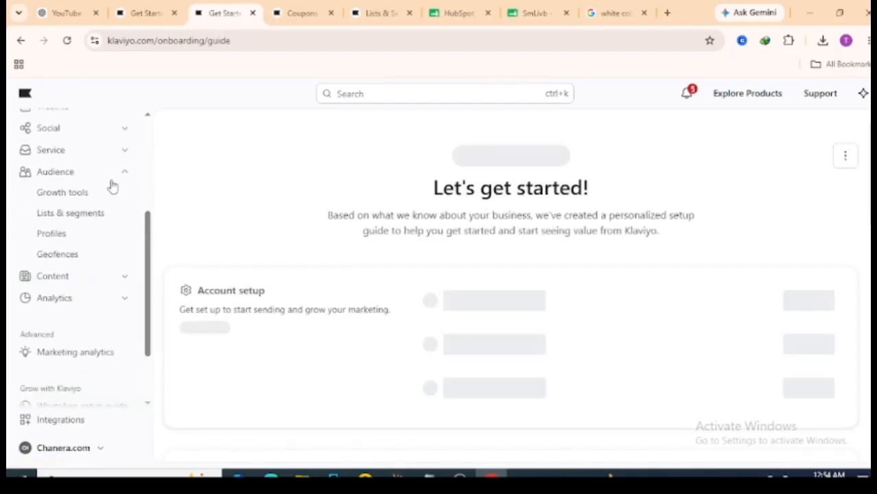
pyautogui.click(92, 214)
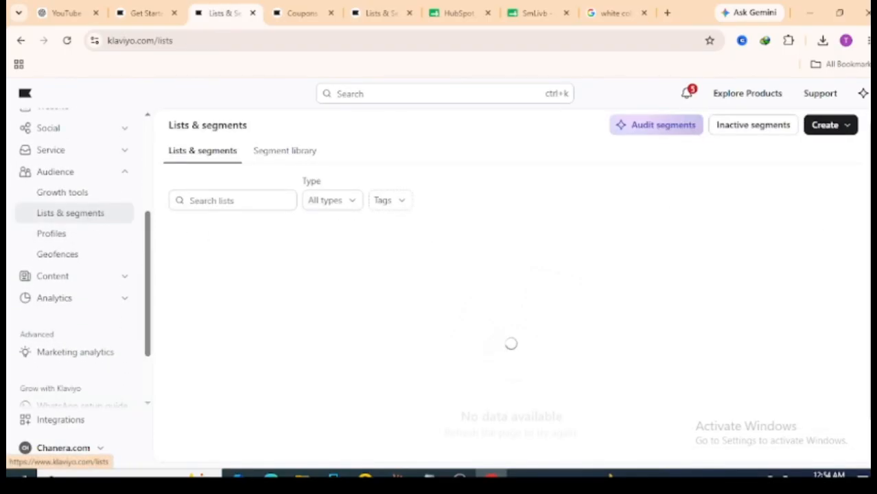
# Create a list named experiment with the email tag.
pyautogui.click(824, 126)
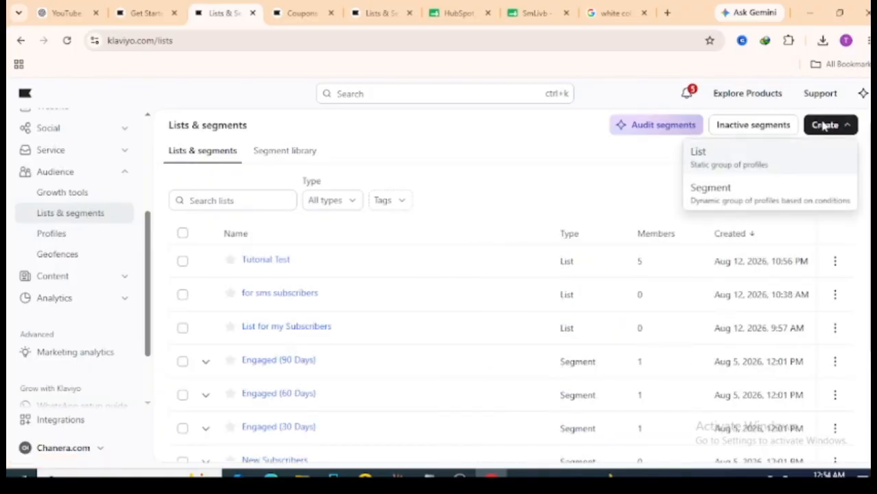
pyautogui.click(793, 155)
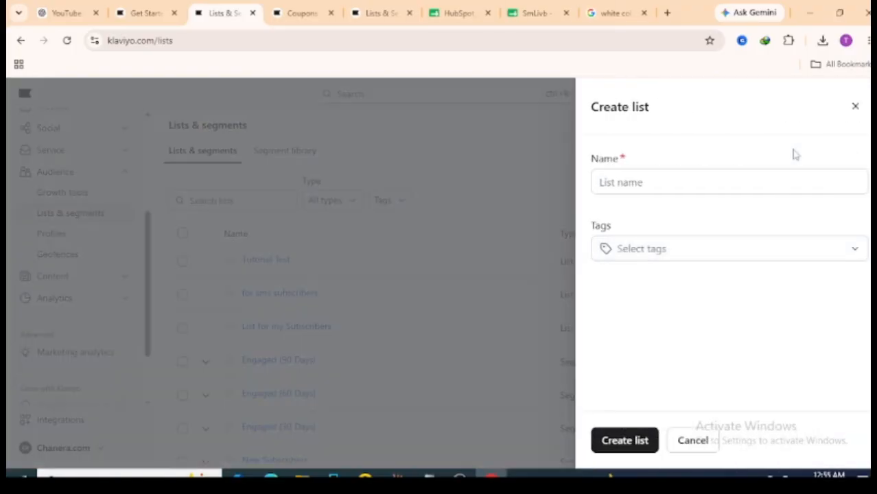
pyautogui.click(740, 251)
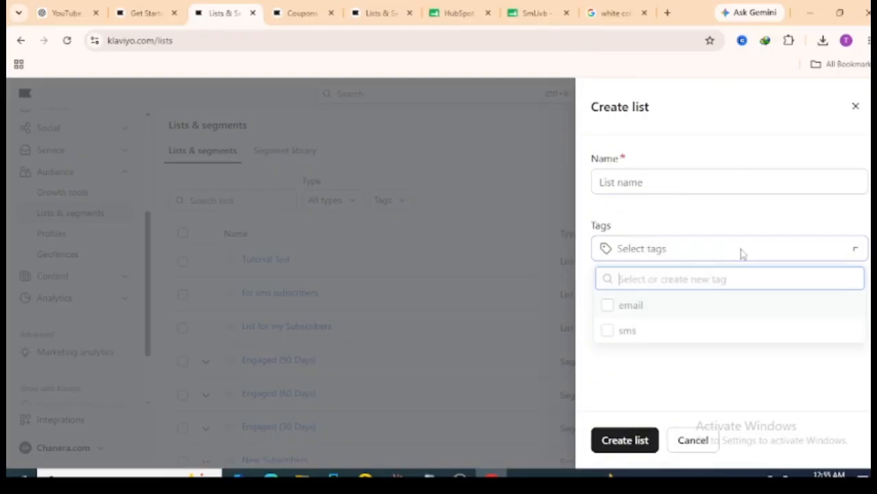
pyautogui.click(696, 307)
pyautogui.click(670, 183)
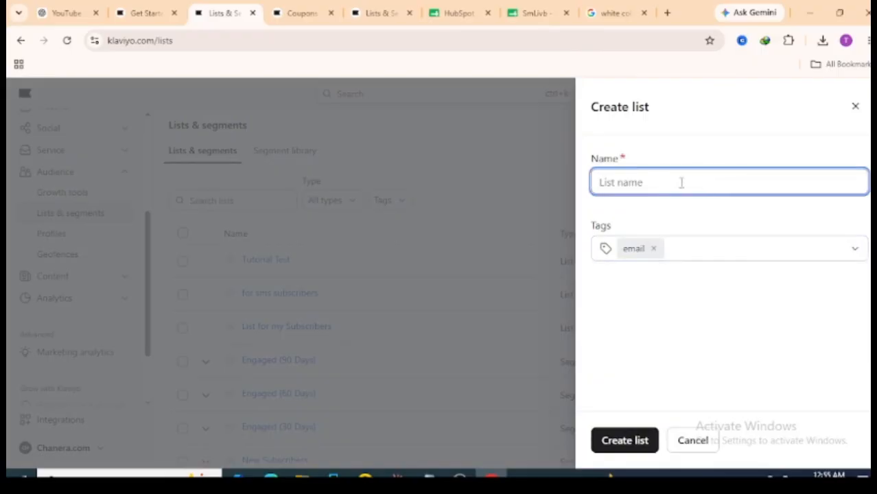
pyautogui.write('experiment')
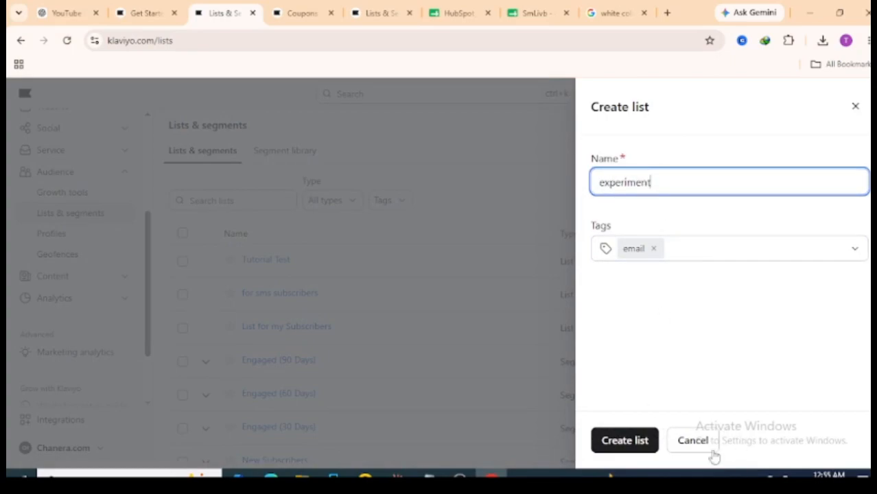
pyautogui.click(632, 443)
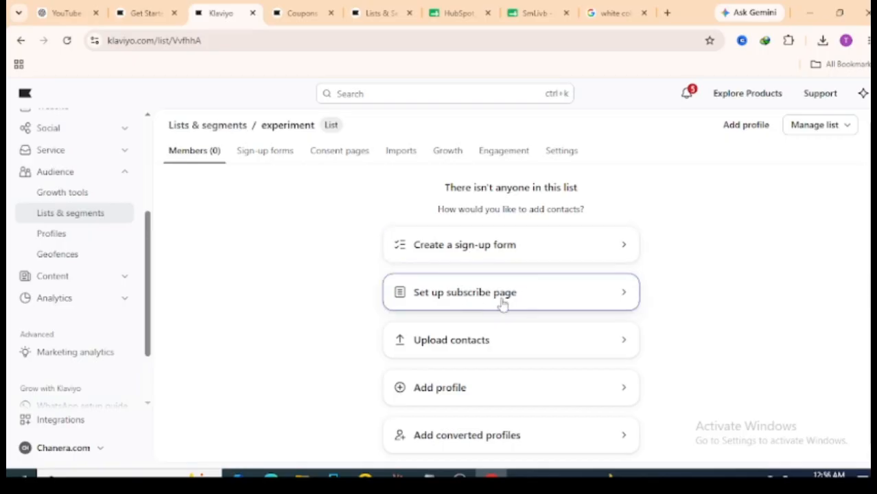
# Customize the consent pages for the experiment list and open its Subscribe page for editing.
pyautogui.click(445, 303)
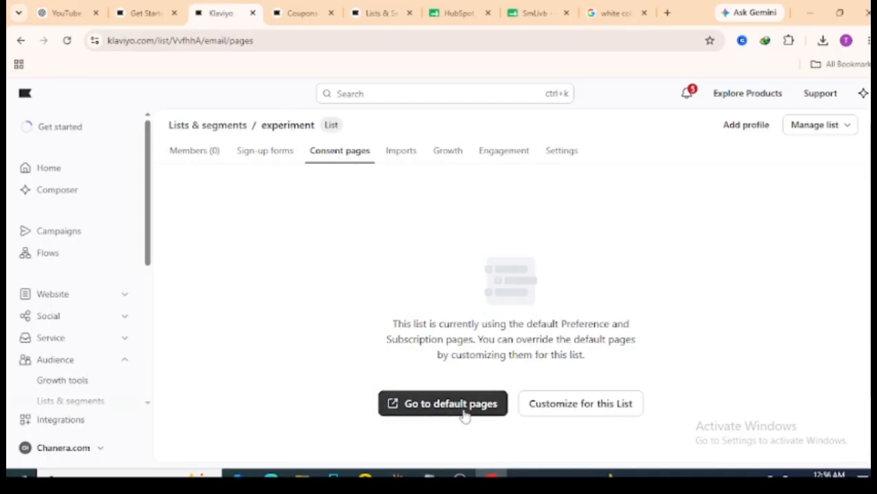
pyautogui.click(554, 410)
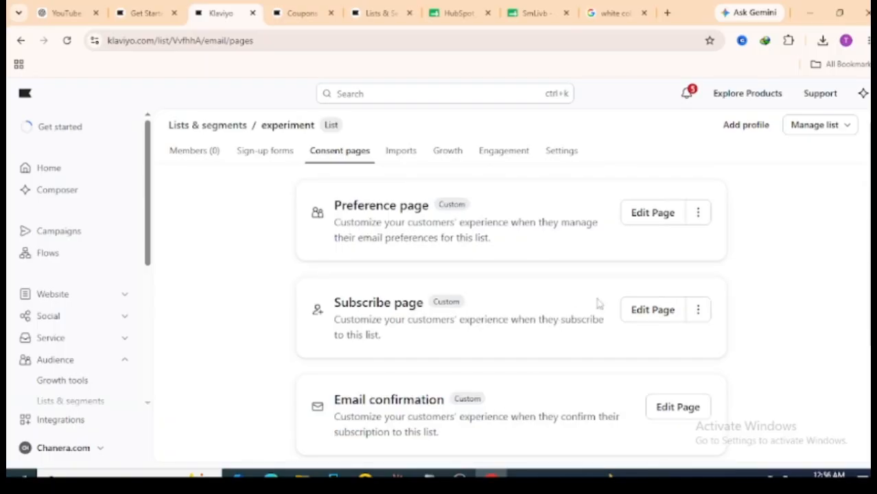
pyautogui.click(656, 317)
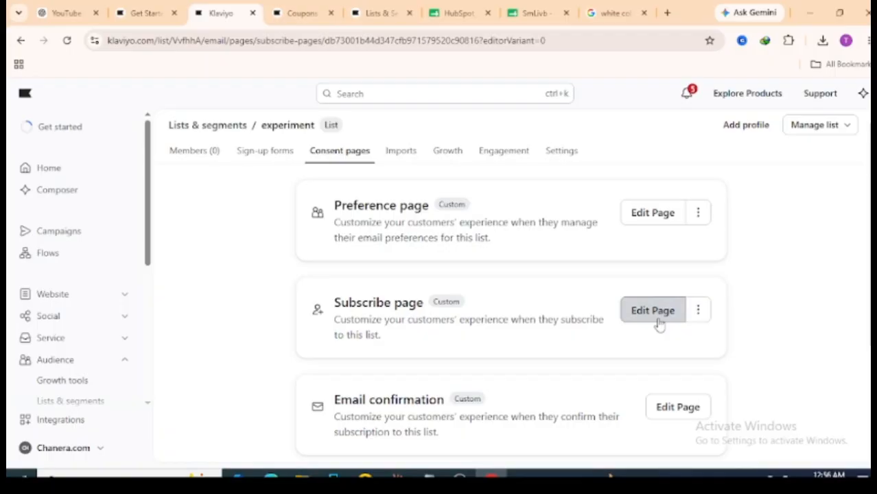
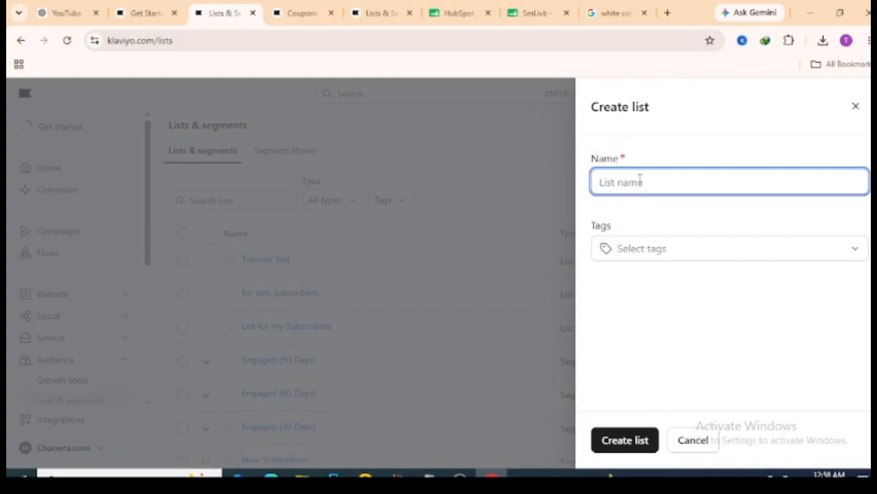
# Create the experiment list again, naming it experiment and tagging it email.
pyautogui.write('experiment')
pyautogui.click(652, 256)
pyautogui.click(645, 310)
pyautogui.click(645, 441)
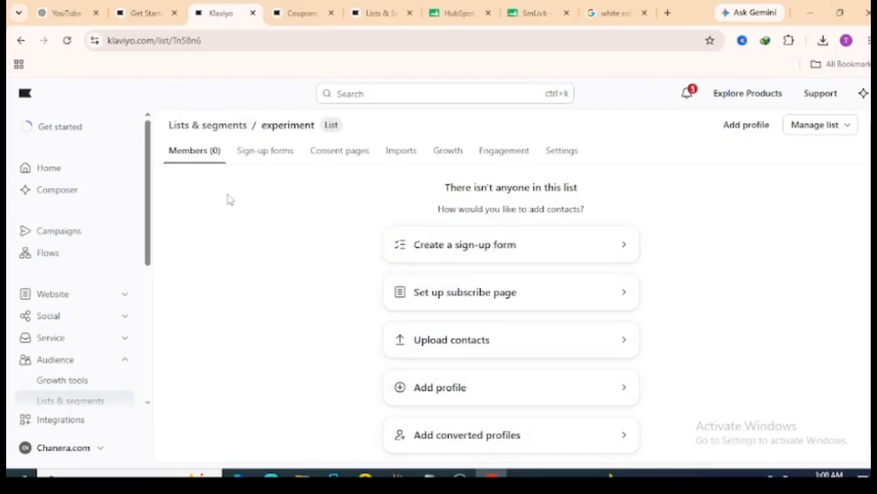
# Go to Flows, start creating a flow, and look over the recommended flow templates.
pyautogui.moveTo(151, 239); pyautogui.dragTo(116, 299)
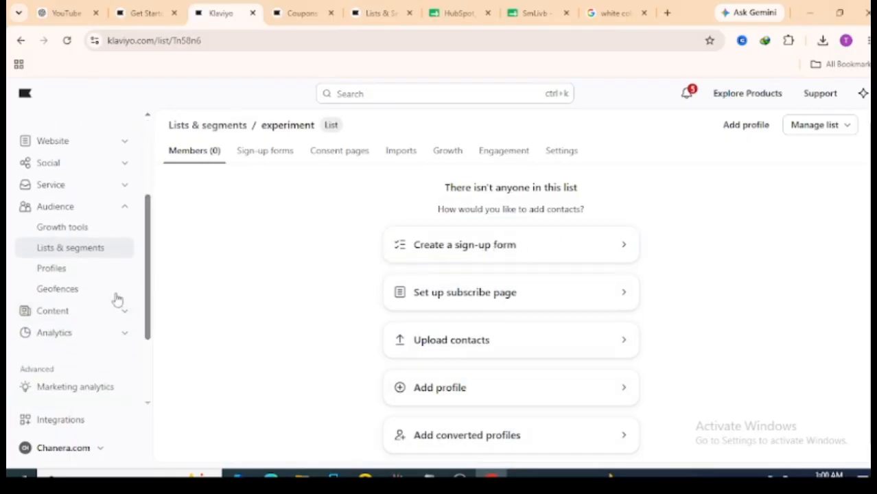
pyautogui.moveTo(151, 217); pyautogui.dragTo(136, 129)
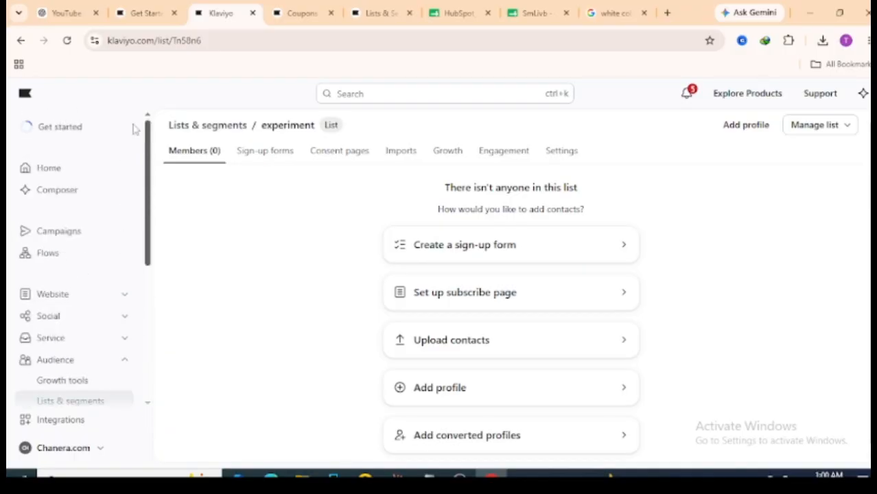
pyautogui.click(58, 264)
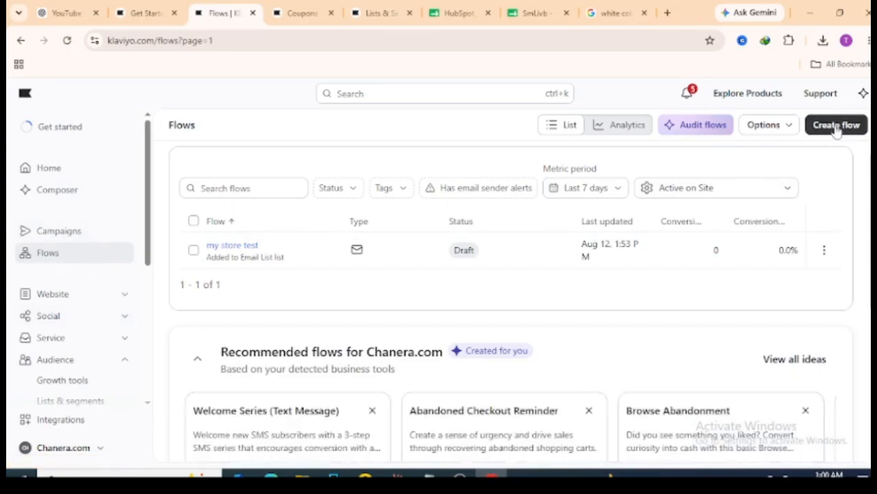
pyautogui.click(837, 129)
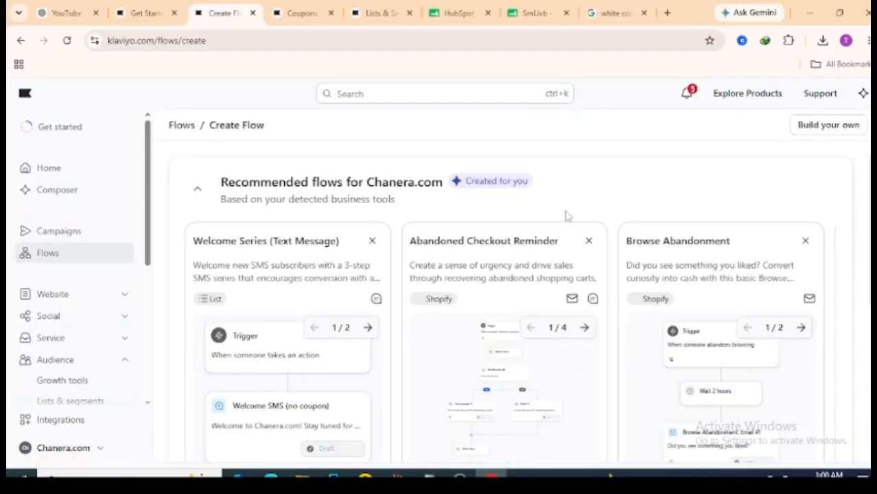
pyautogui.scroll(-2, 504, 289)
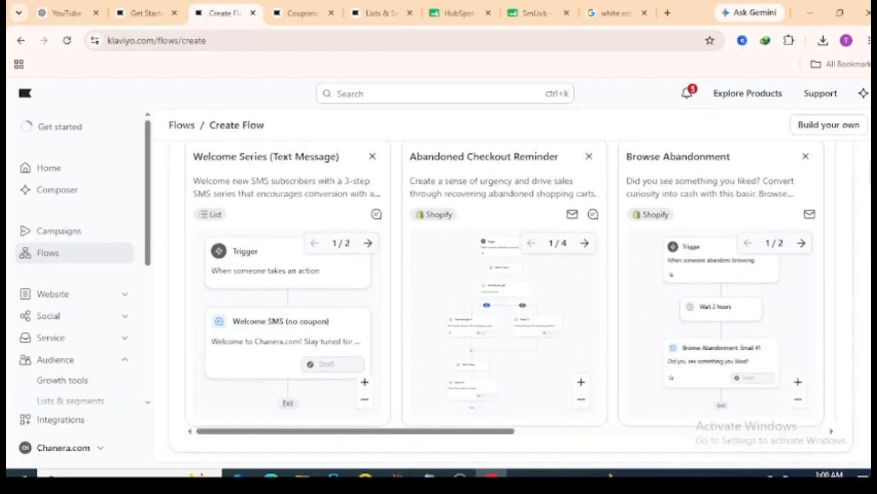
pyautogui.scroll(2, 505, 302)
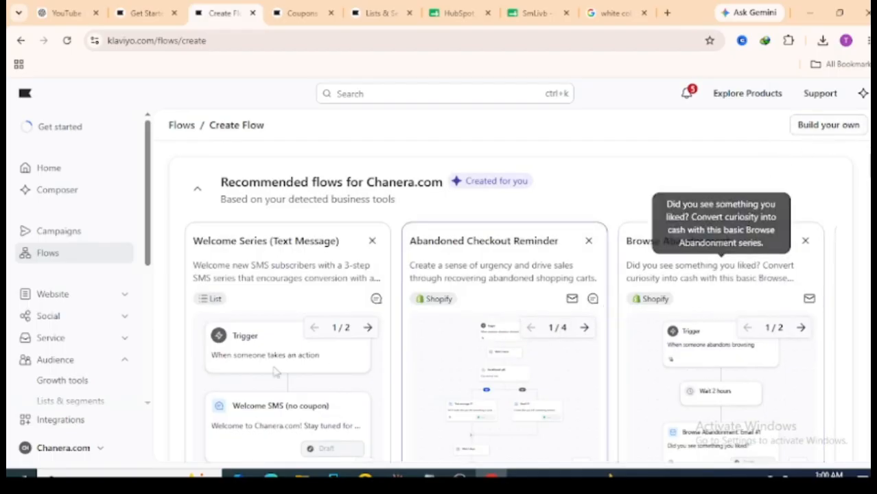
# Create a custom flow from scratch named Experiment with the email tag.
pyautogui.click(816, 134)
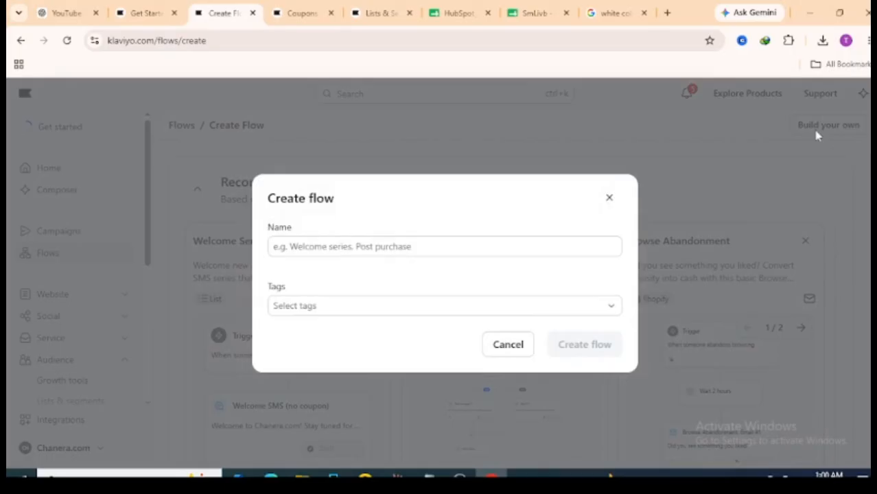
pyautogui.click(423, 242)
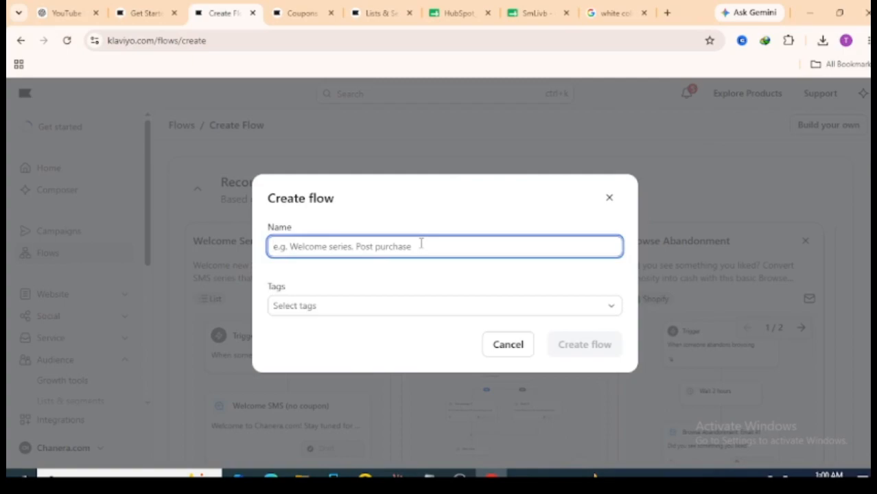
pyautogui.write('Experiment')
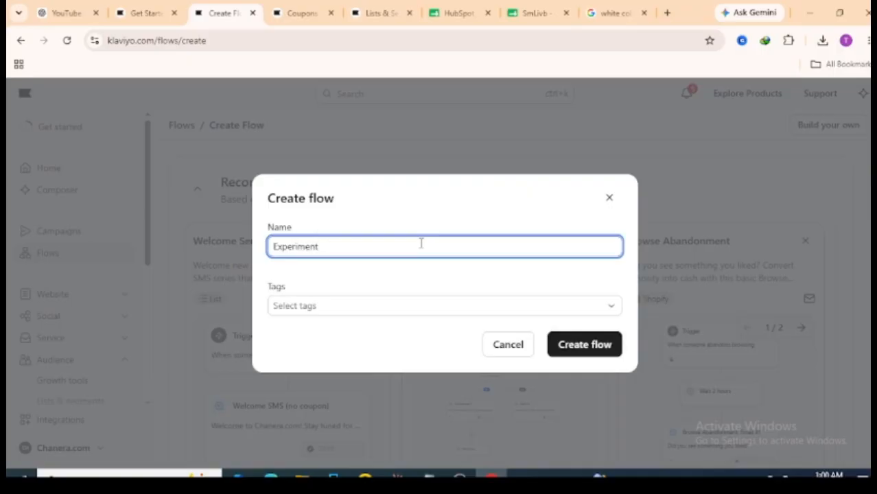
pyautogui.click(338, 314)
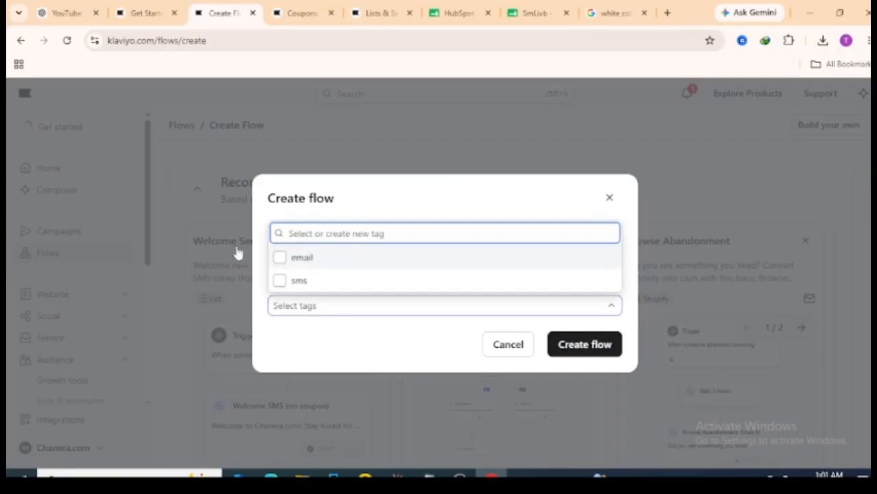
pyautogui.click(281, 258)
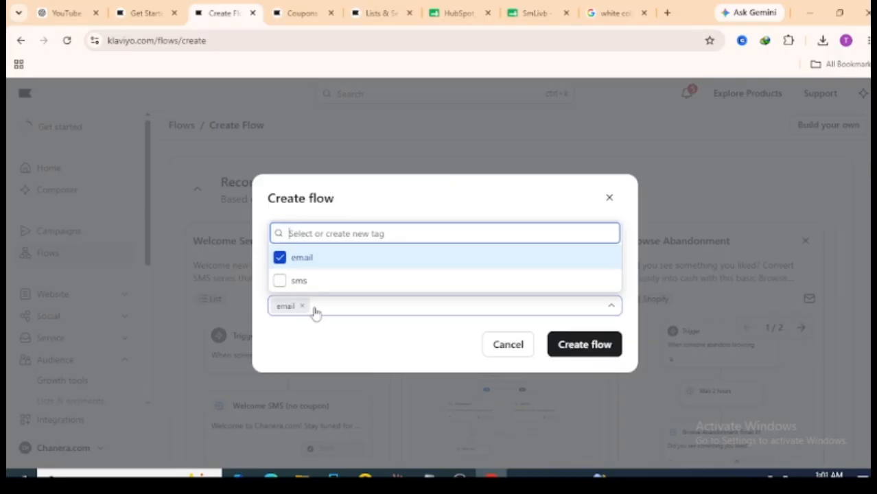
pyautogui.click(600, 351)
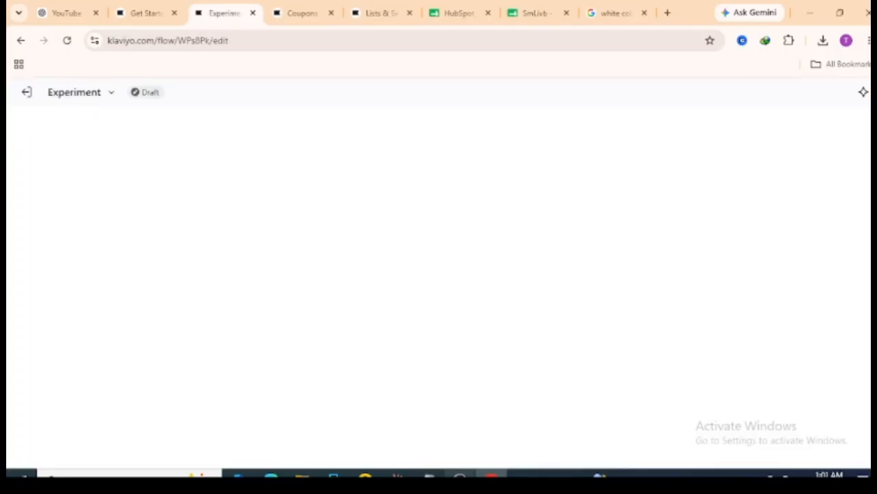
# Examine the recommended triggers, the metrics sources and the full set of trigger types available for the Experiment flow.
pyautogui.moveTo(460, 476)
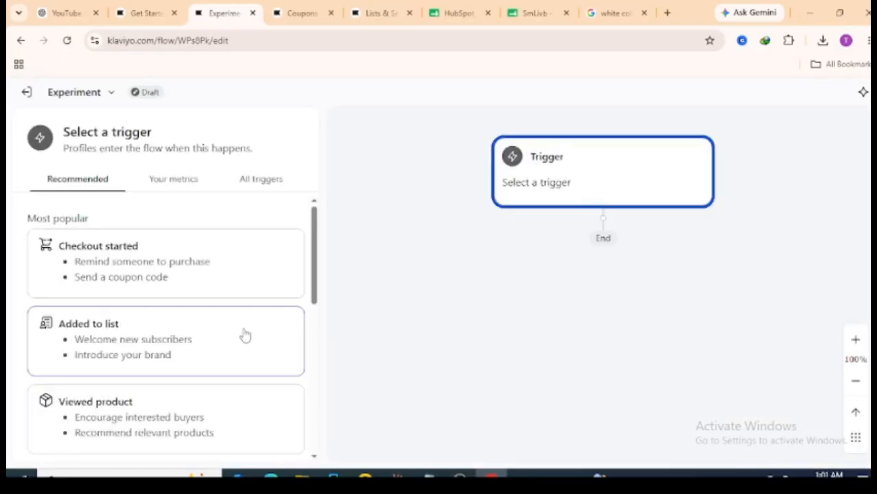
pyautogui.moveTo(314, 277); pyautogui.dragTo(334, 245)
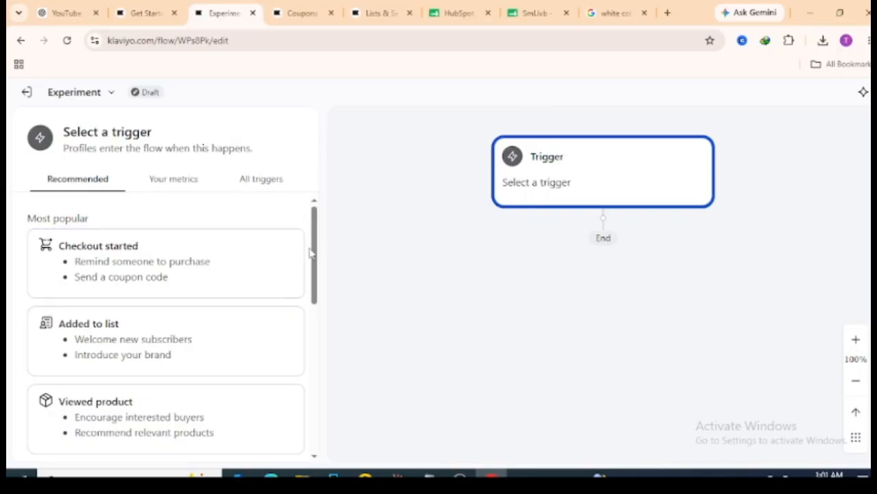
pyautogui.scroll(-2, 312, 252)
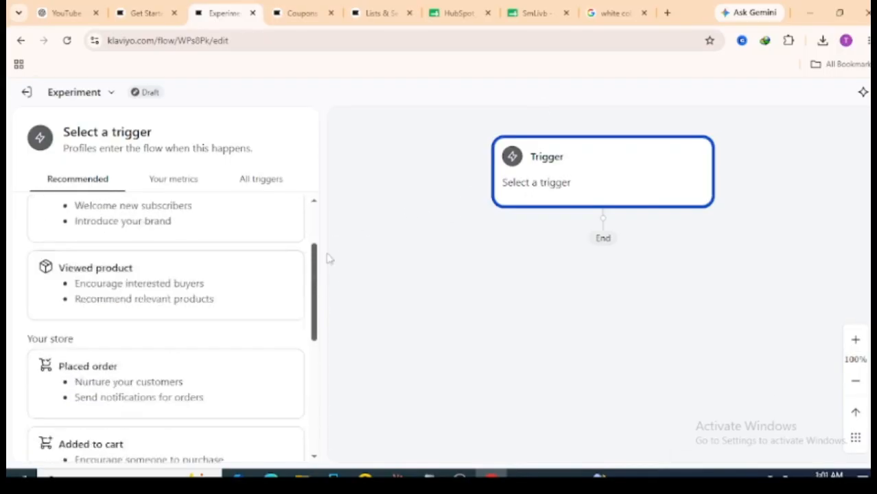
pyautogui.scroll(2, 319, 256)
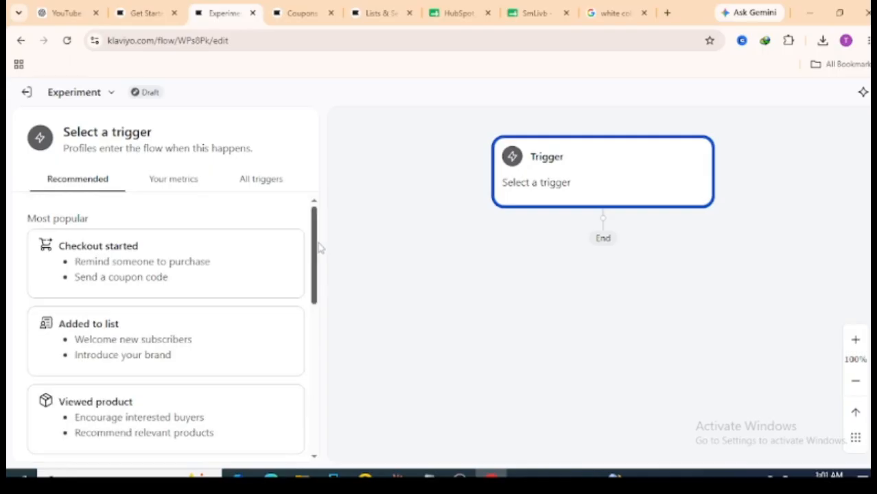
pyautogui.scroll(-2, 319, 245)
pyautogui.scroll(2, 323, 240)
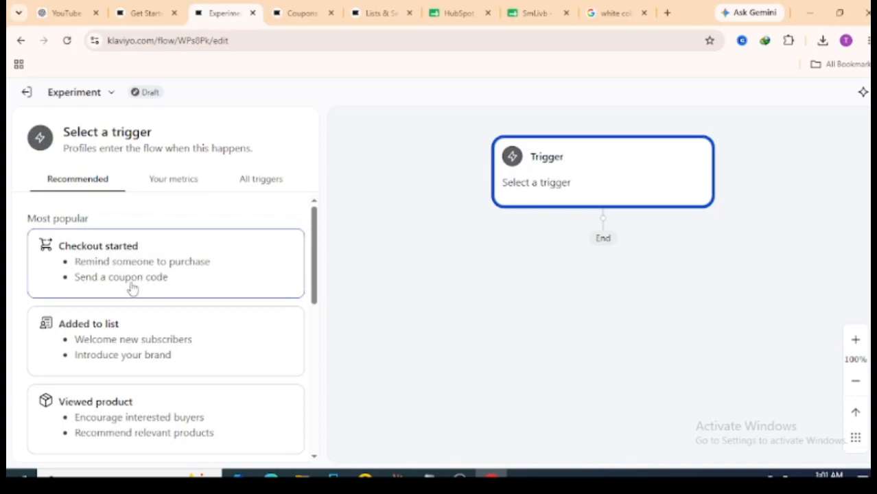
pyautogui.moveTo(319, 266); pyautogui.dragTo(322, 286)
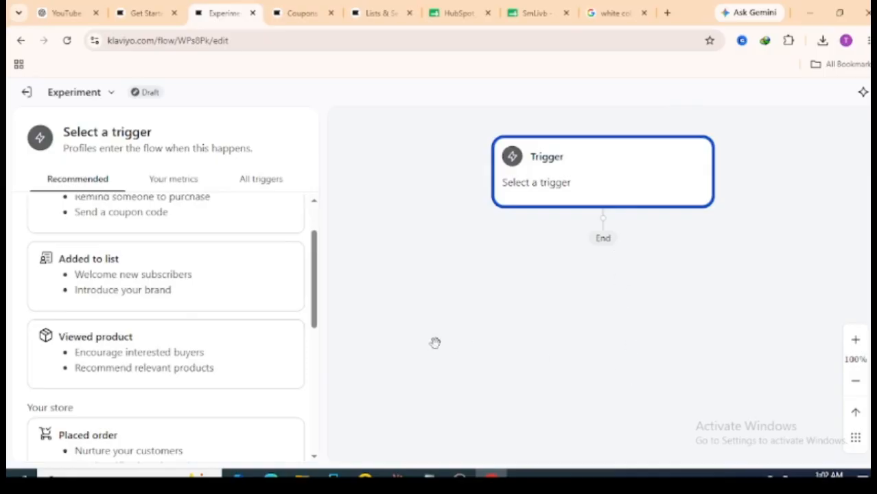
pyautogui.moveTo(314, 269); pyautogui.dragTo(319, 304)
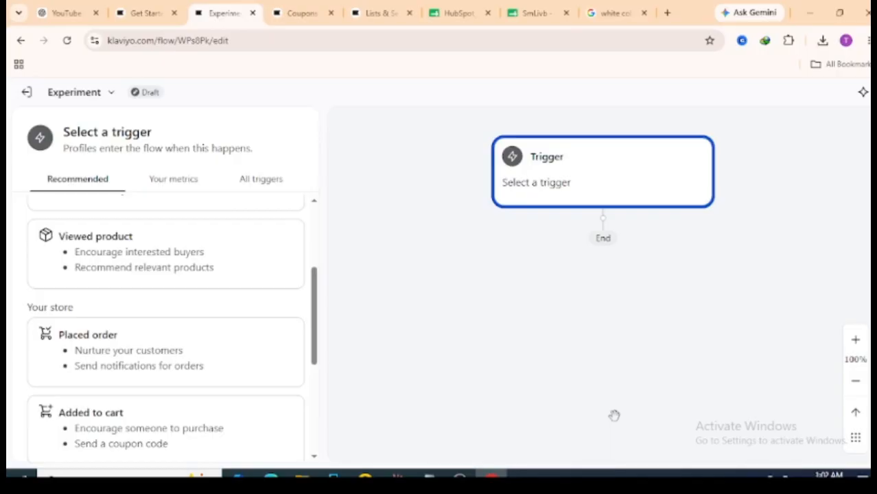
pyautogui.moveTo(313, 349); pyautogui.dragTo(320, 385)
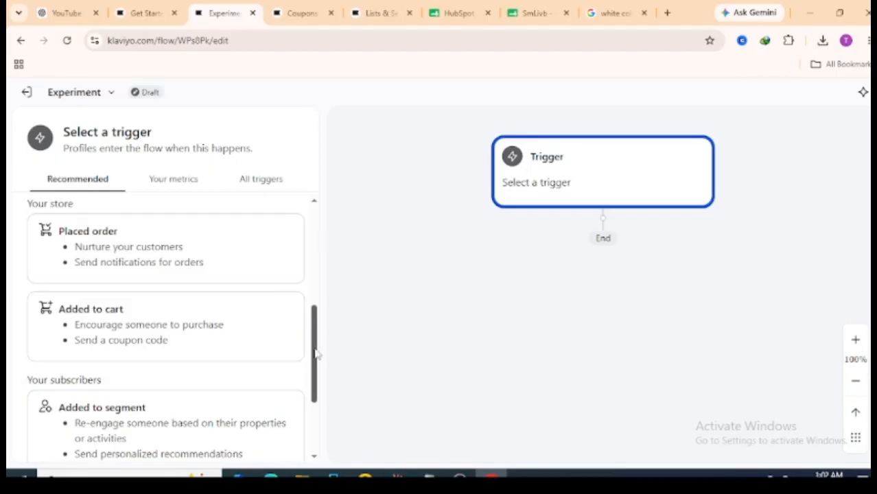
pyautogui.moveTo(313, 353); pyautogui.dragTo(333, 427)
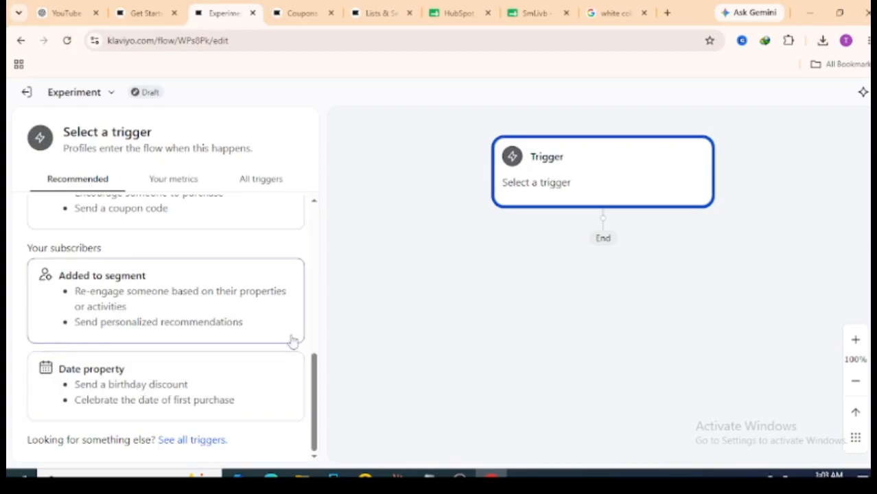
pyautogui.moveTo(319, 366); pyautogui.dragTo(342, 192)
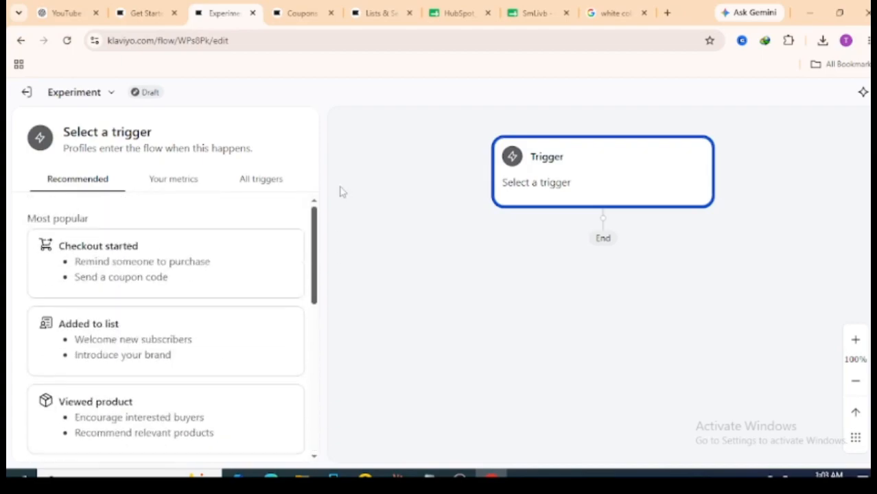
pyautogui.click(188, 195)
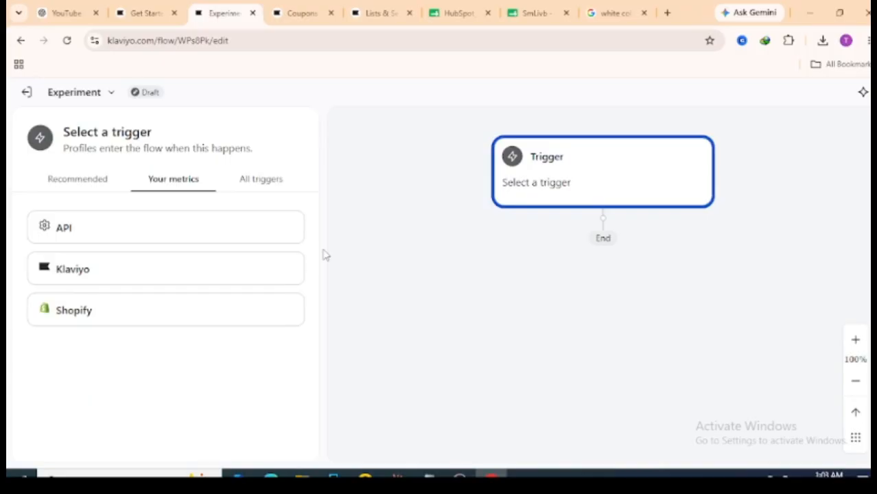
pyautogui.click(249, 180)
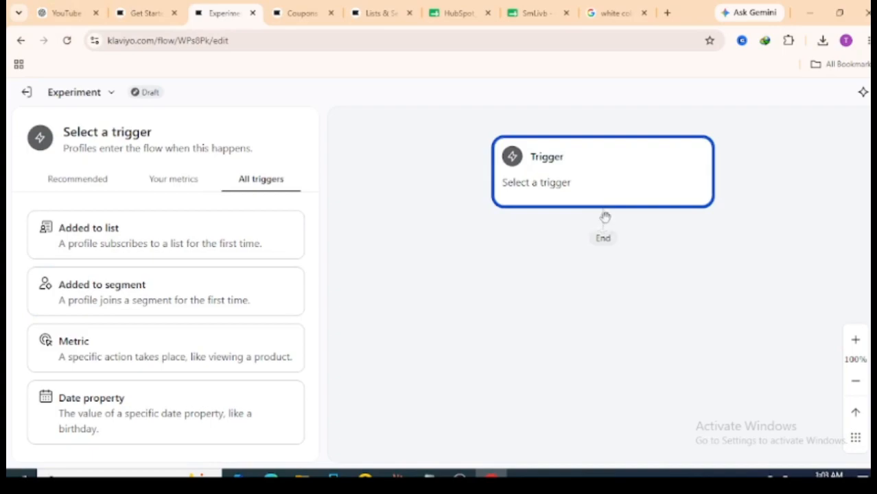
pyautogui.moveTo(605, 217)
pyautogui.mouseDown()
pyautogui.moveTo(606, 239)
pyautogui.moveTo(606, 225)
pyautogui.mouseUp()
pyautogui.scroll(2, 605, 227)
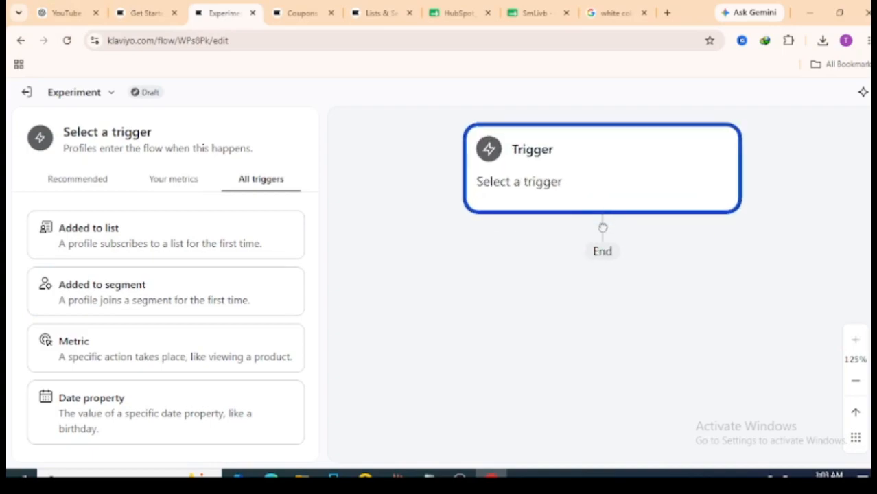
pyautogui.click(856, 381)
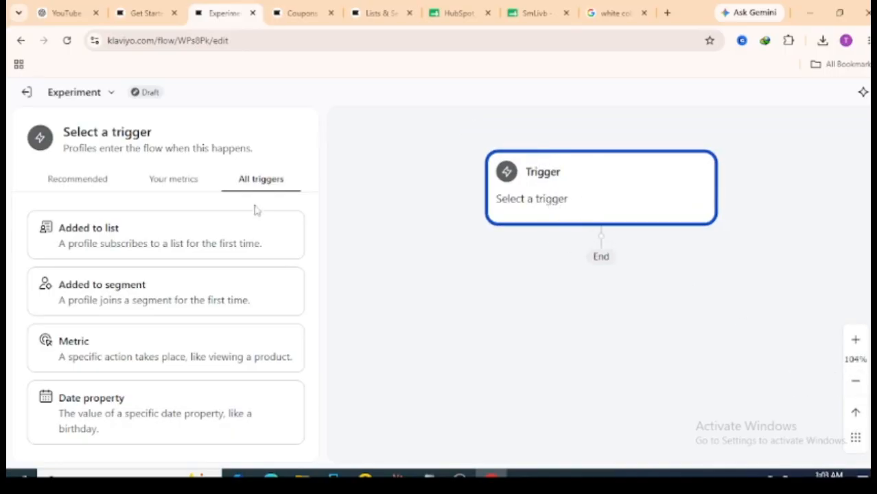
pyautogui.click(176, 235)
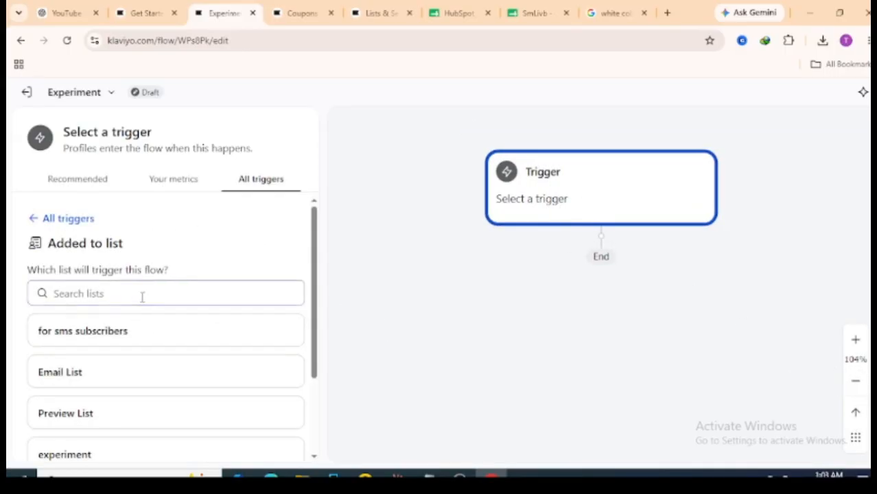
pyautogui.click(253, 379)
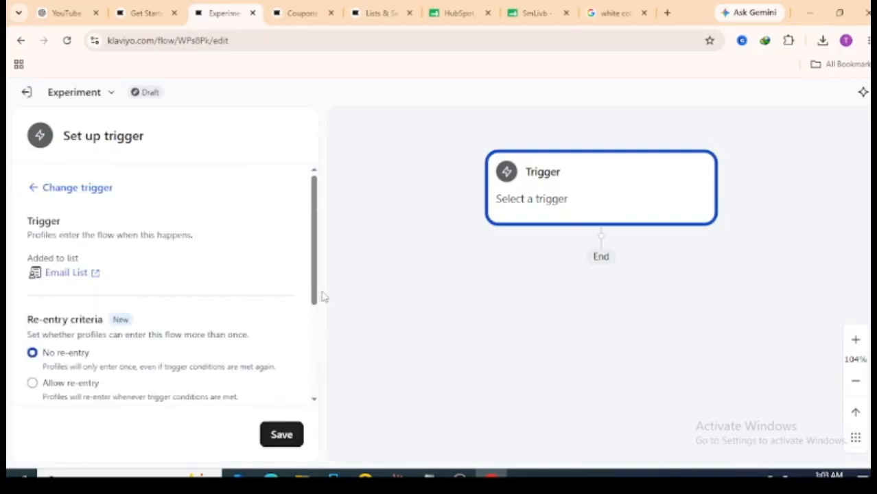
pyautogui.moveTo(317, 298); pyautogui.dragTo(337, 317)
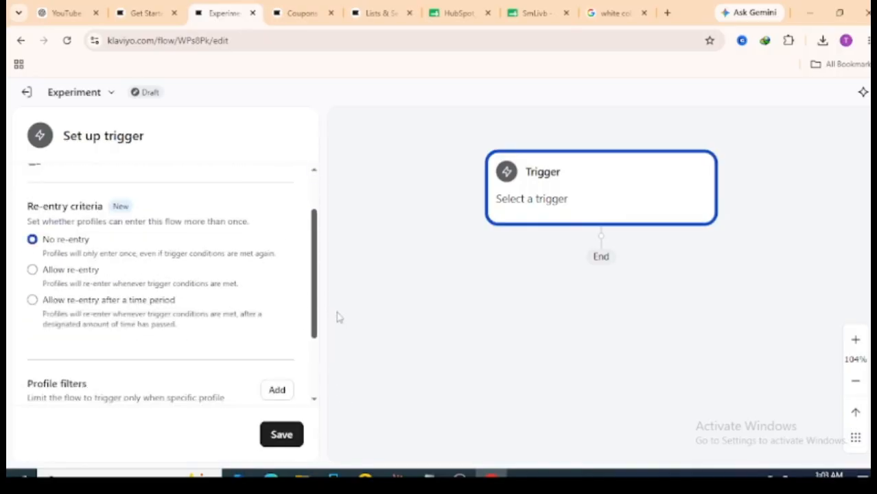
pyautogui.scroll(2, 309, 377)
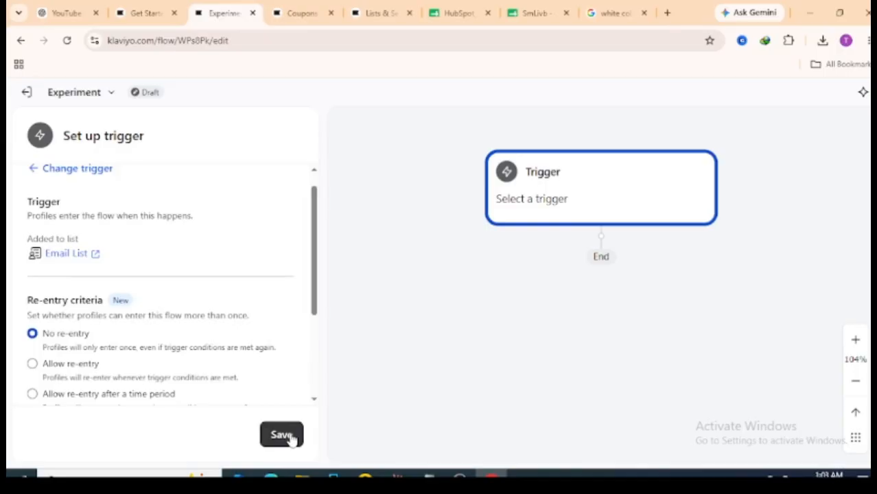
pyautogui.click(37, 172)
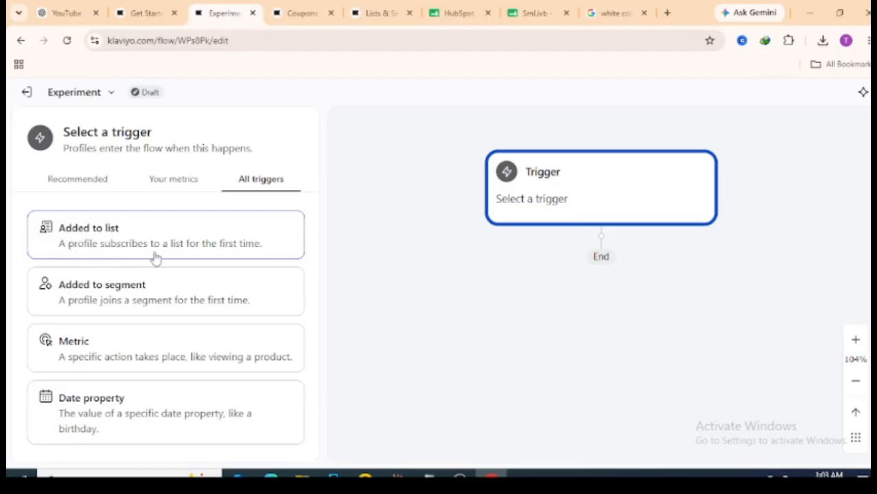
# Set the flow's trigger to Added to list with the Tutorial Test list, and confirm and save it.
pyautogui.click(211, 253)
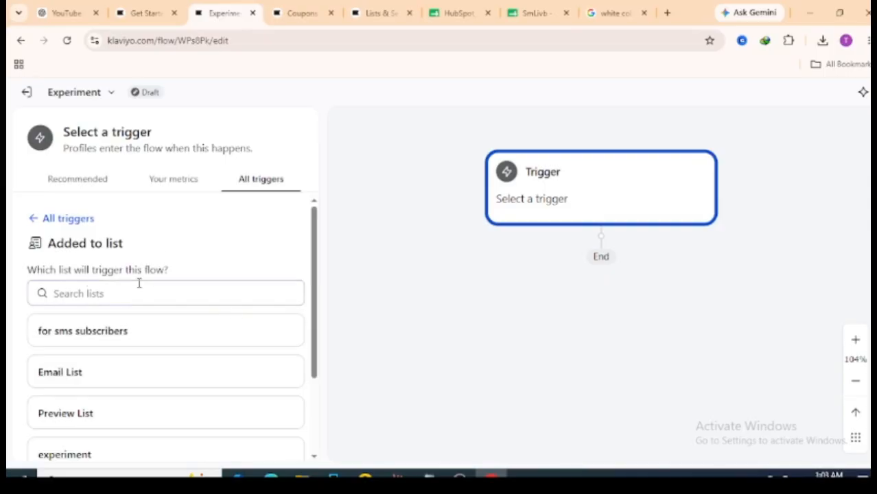
pyautogui.click(176, 293)
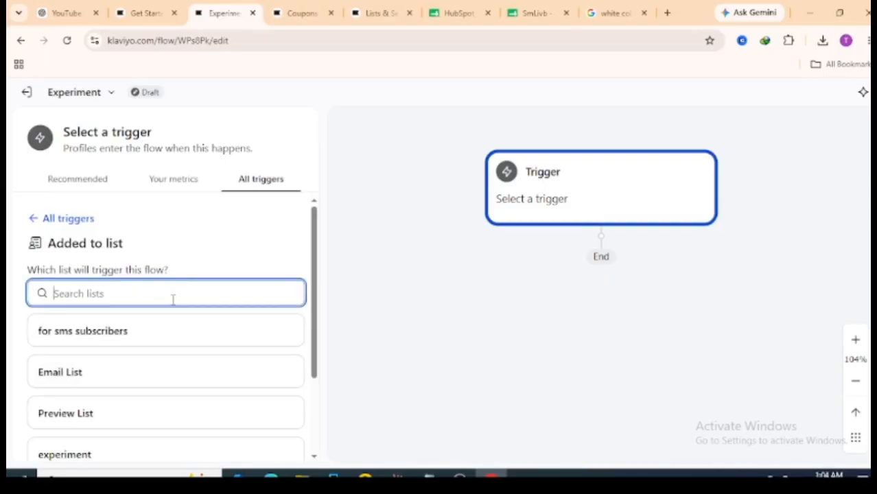
pyautogui.scroll(-3, 315, 278)
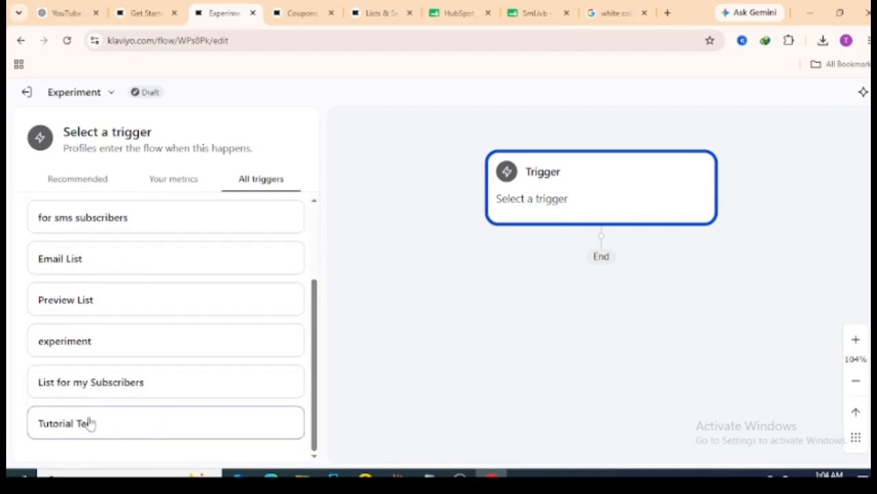
pyautogui.click(114, 426)
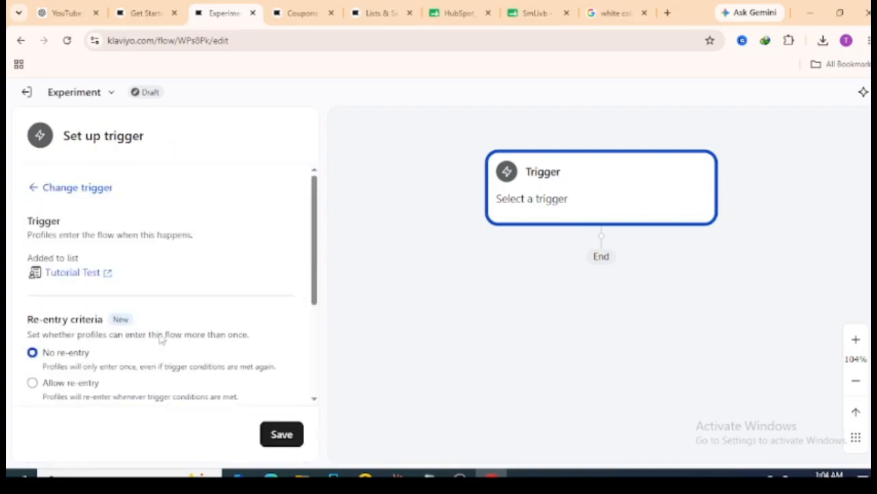
pyautogui.scroll(-1, 324, 240)
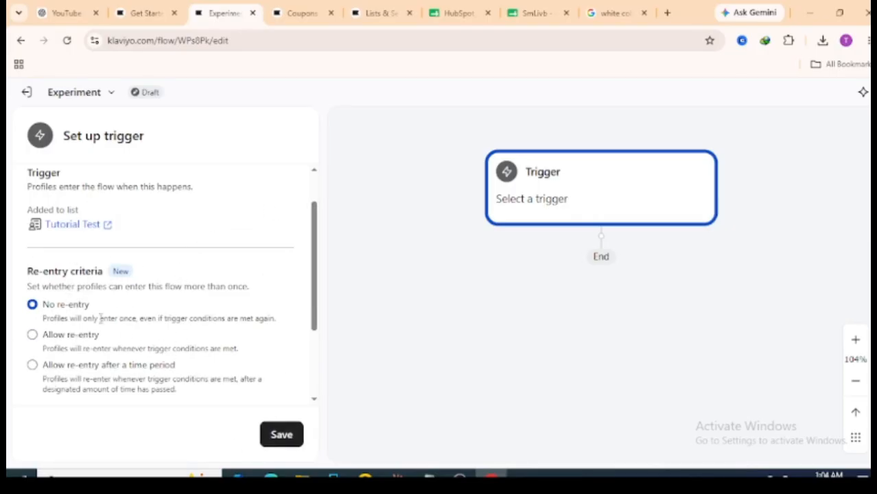
pyautogui.click(288, 441)
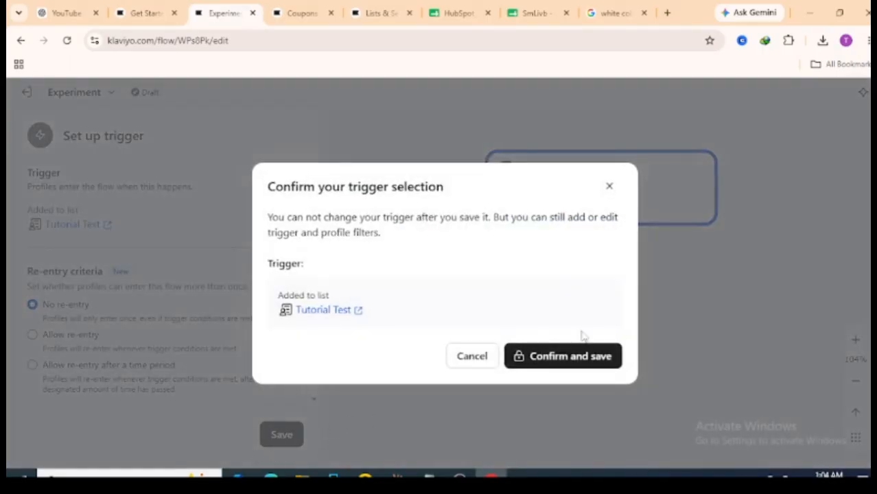
pyautogui.click(556, 357)
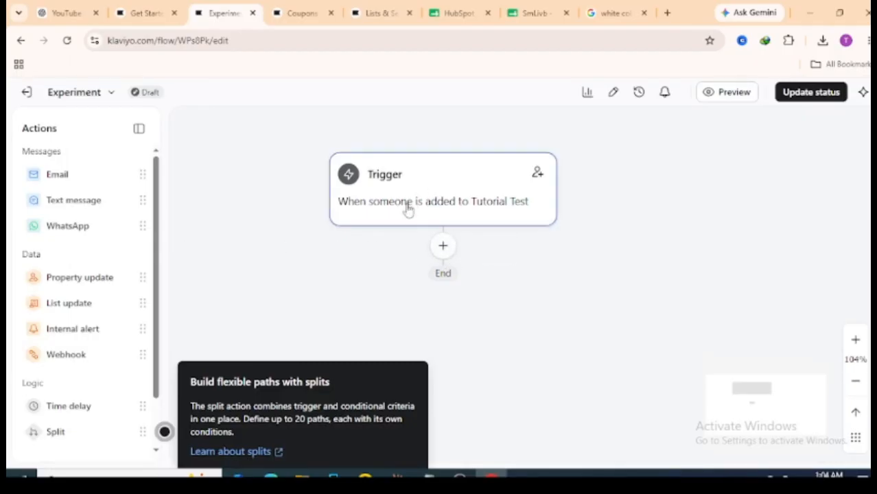
# Add an email action directly after the Tutorial Test trigger and look over its email details.
pyautogui.click(445, 250)
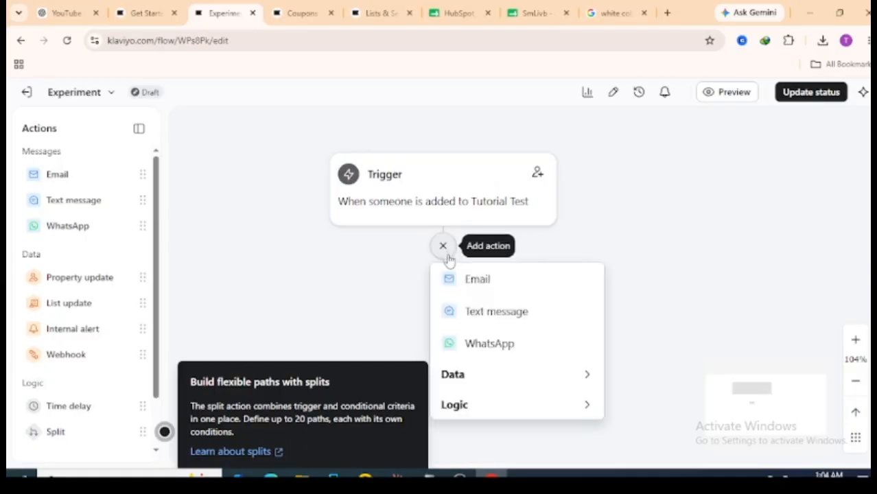
pyautogui.click(479, 280)
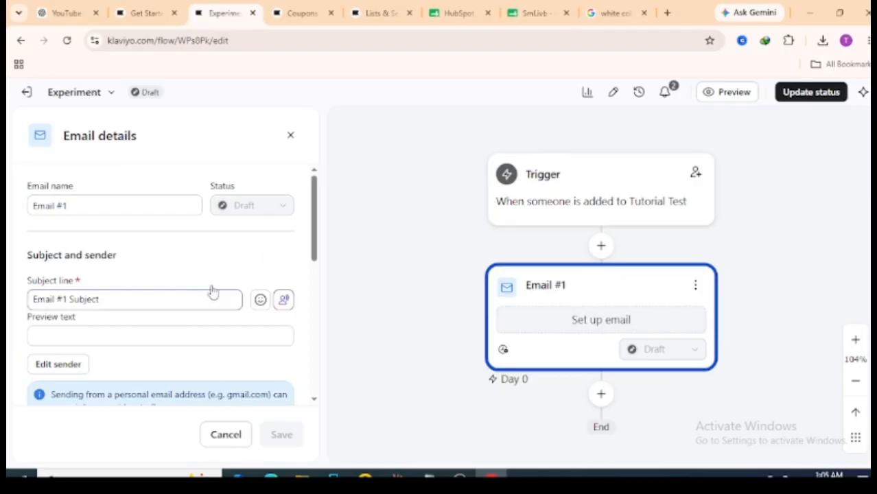
pyautogui.moveTo(314, 217)
pyautogui.mouseDown()
pyautogui.moveTo(331, 310)
pyautogui.moveTo(328, 322)
pyautogui.moveTo(327, 300)
pyautogui.moveTo(313, 311)
pyautogui.moveTo(311, 338)
pyautogui.moveTo(321, 222)
pyautogui.mouseUp()
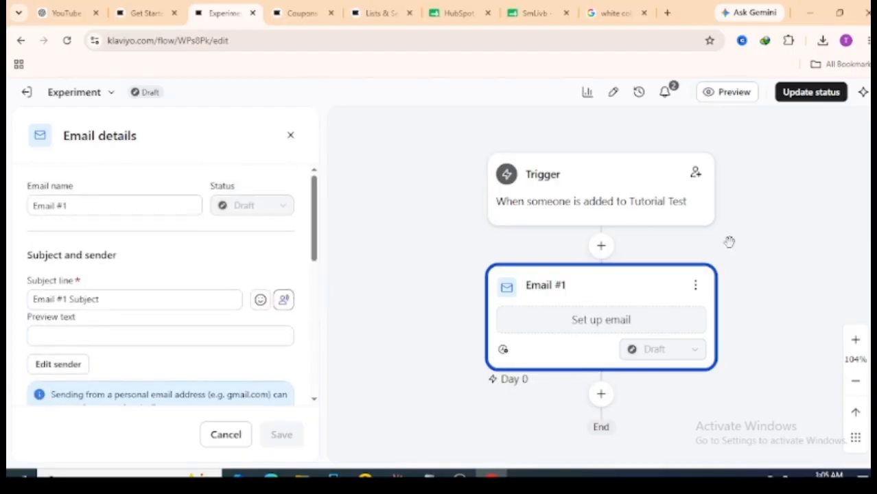
# Open Email #1 for editing and create its content as a text-only email.
pyautogui.click(580, 332)
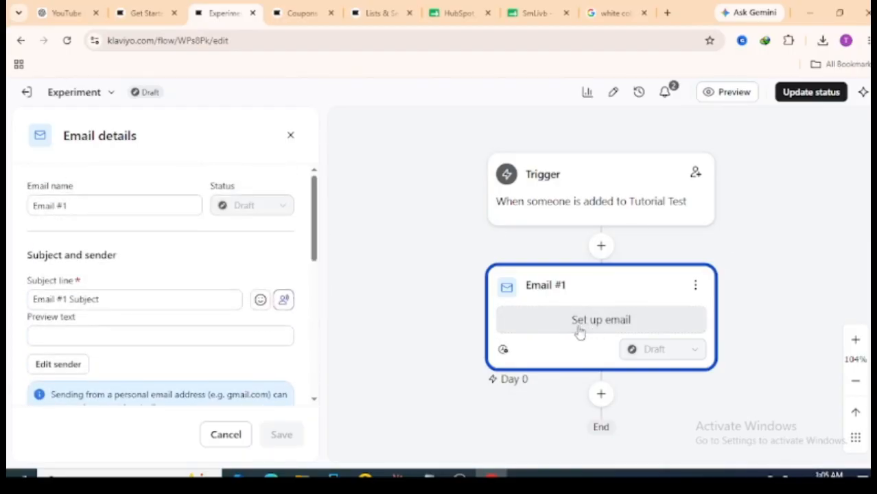
pyautogui.click(695, 286)
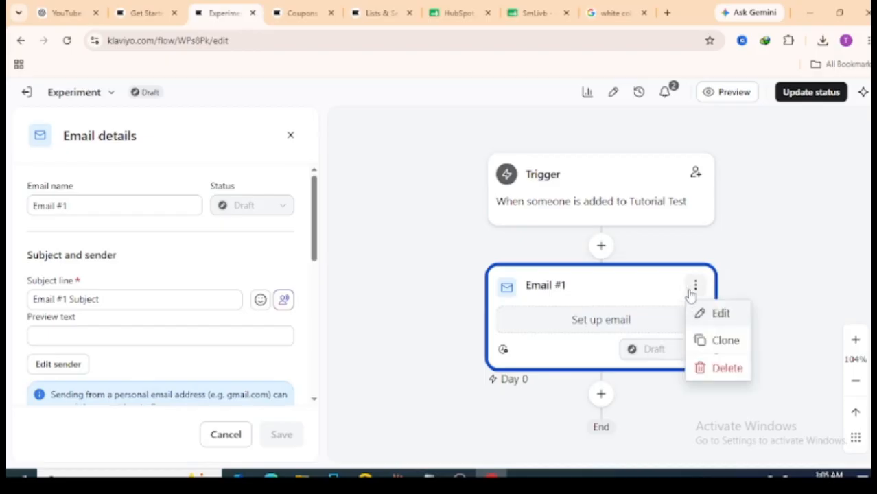
pyautogui.click(714, 314)
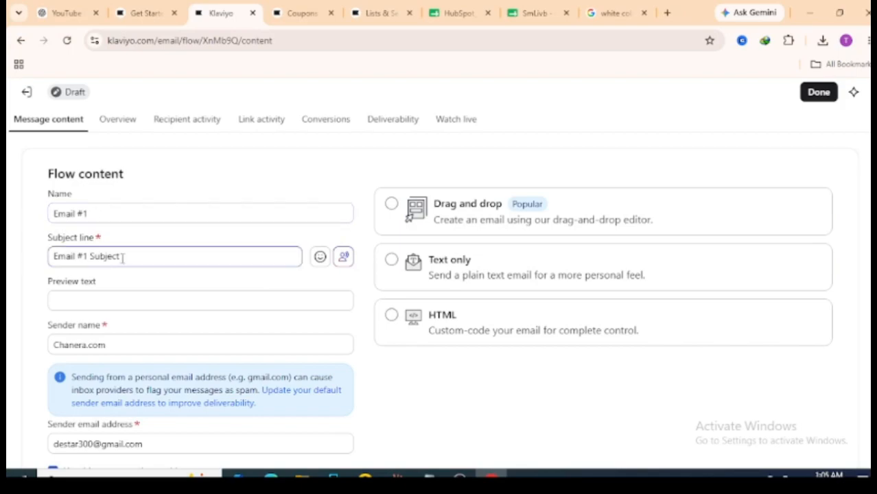
pyautogui.click(91, 301)
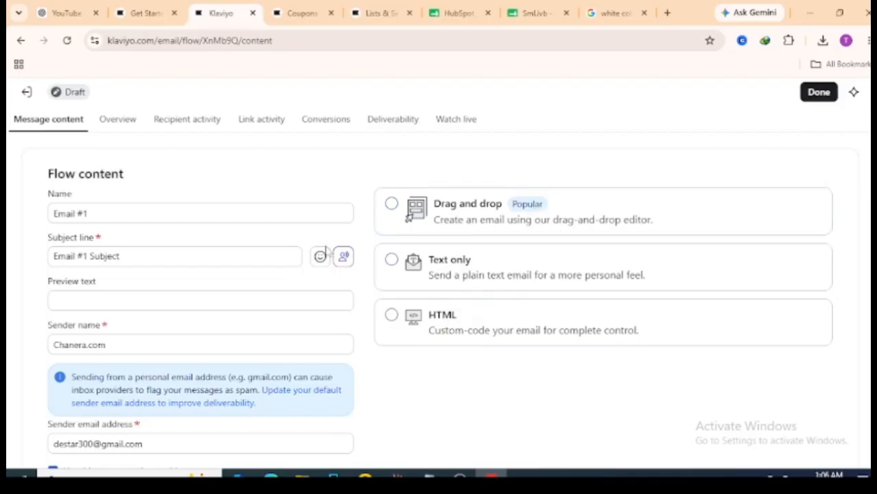
pyautogui.click(443, 274)
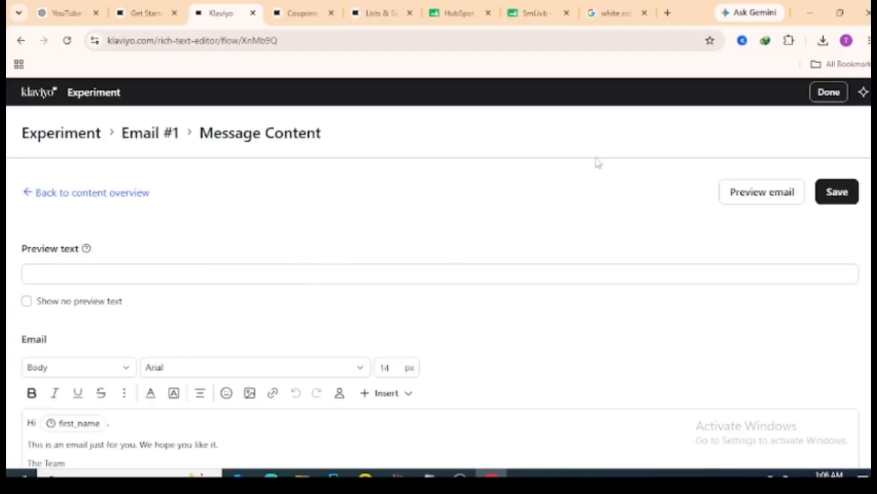
# Extend the email body after "The Team" with ". We are currently On Sale so come and get your discount before it expiress".
pyautogui.click(64, 273)
pyautogui.scroll(-3, 439, 288)
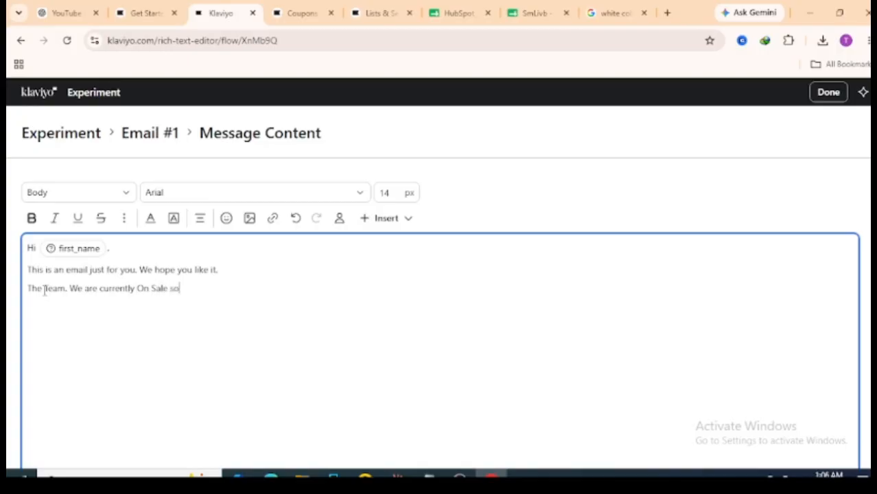
pyautogui.write('me and get your discount before it expiress')
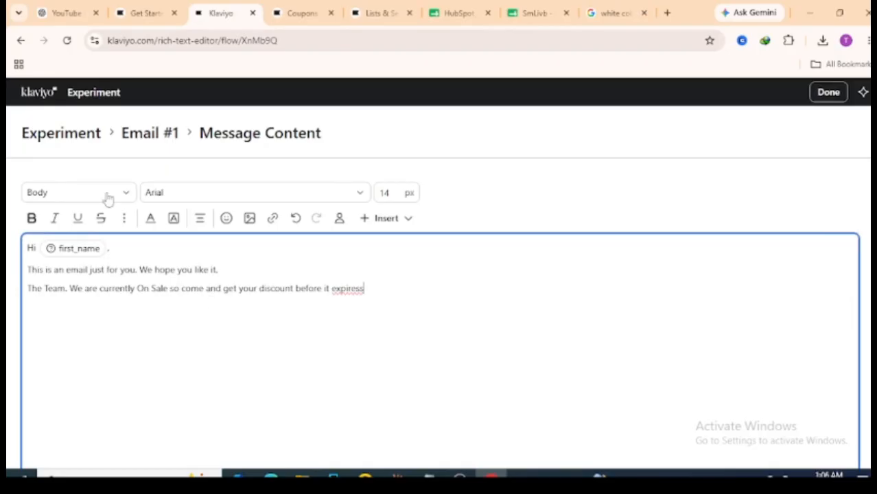
pyautogui.scroll(3, 539, 112)
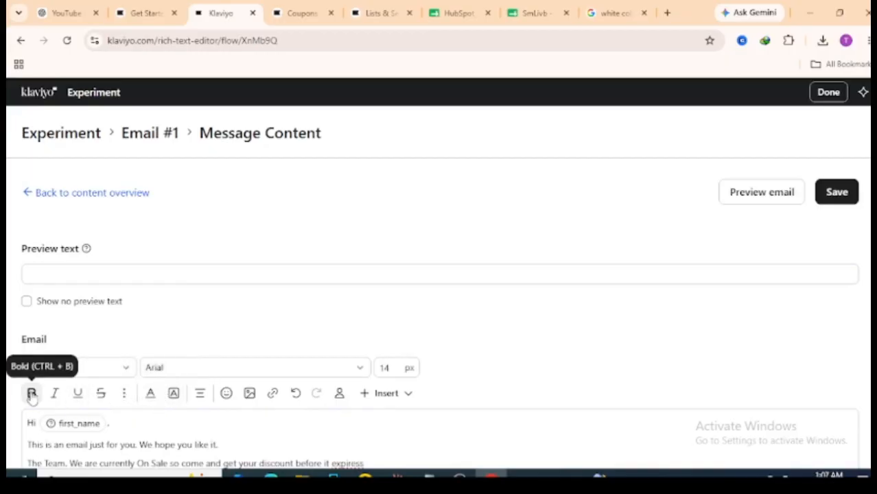
# Look over the insertable logic elements, save the text-only message and return to the Experiment flow.
pyautogui.click(411, 395)
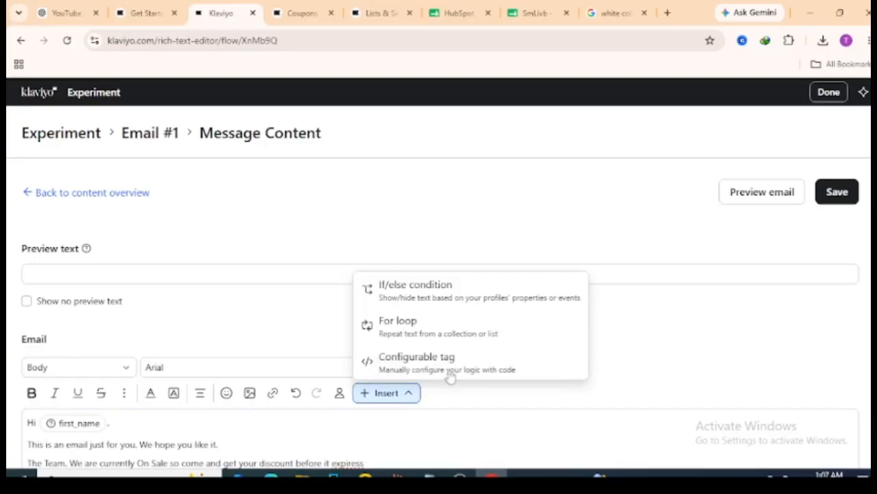
pyautogui.click(281, 351)
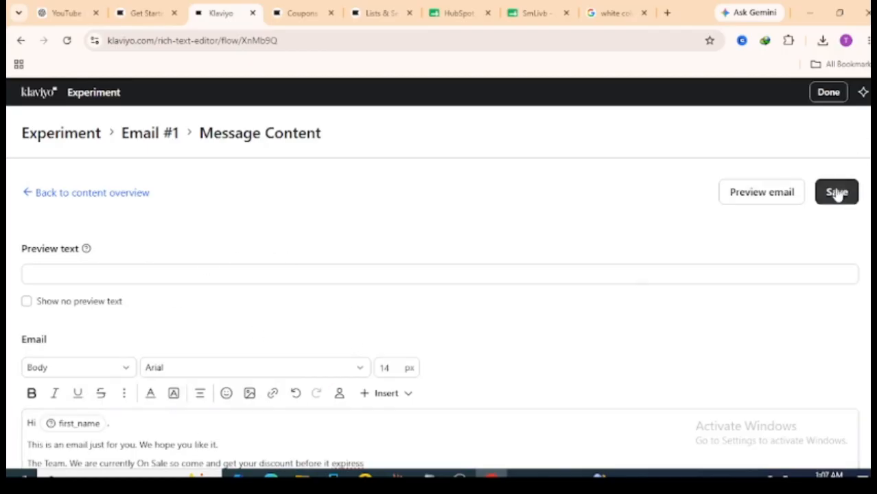
pyautogui.click(838, 91)
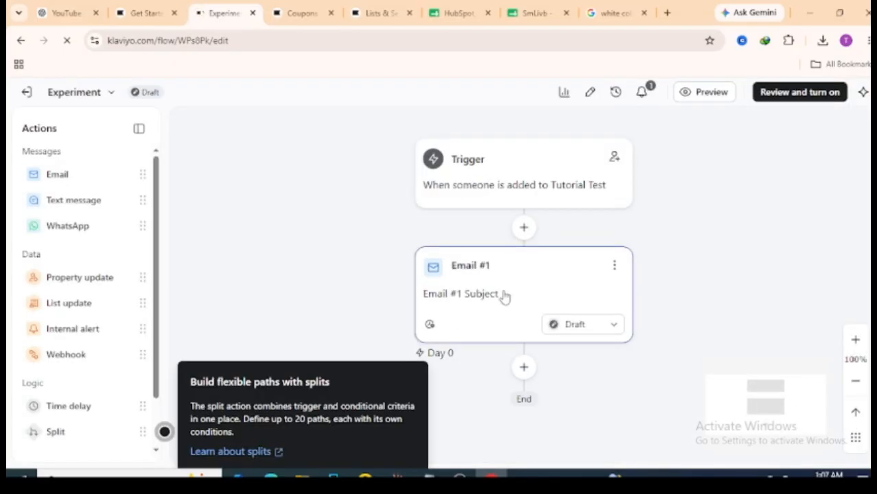
# Add a second email action directly after Email #1 and look over its subject, sender, sending settings and filters.
pyautogui.click(524, 370)
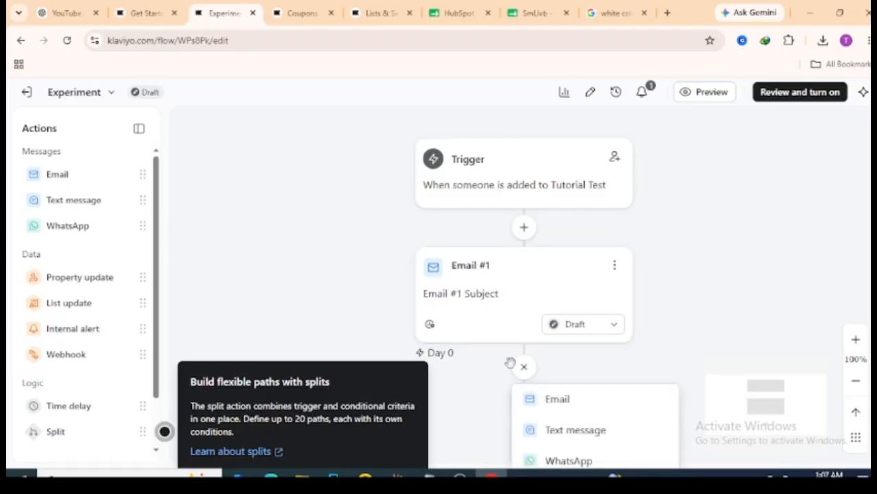
pyautogui.click(551, 392)
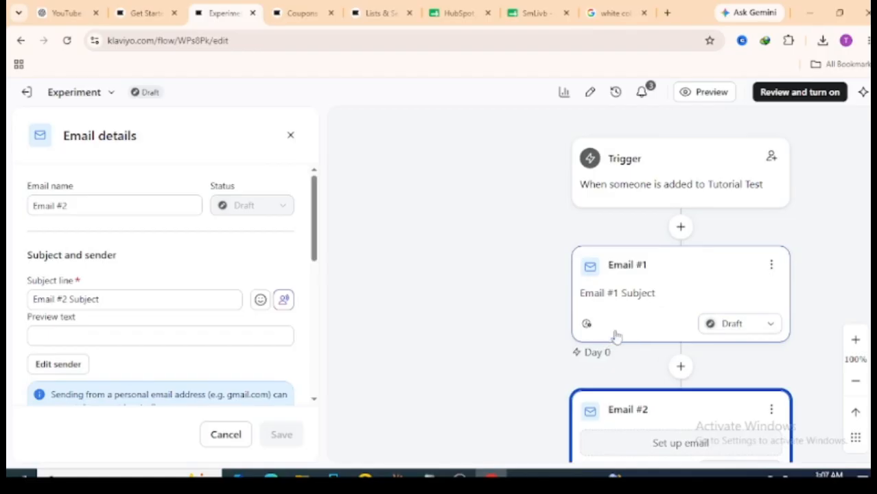
pyautogui.moveTo(313, 237)
pyautogui.mouseDown()
pyautogui.moveTo(336, 392)
pyautogui.moveTo(319, 221)
pyautogui.mouseUp()
pyautogui.click(771, 268)
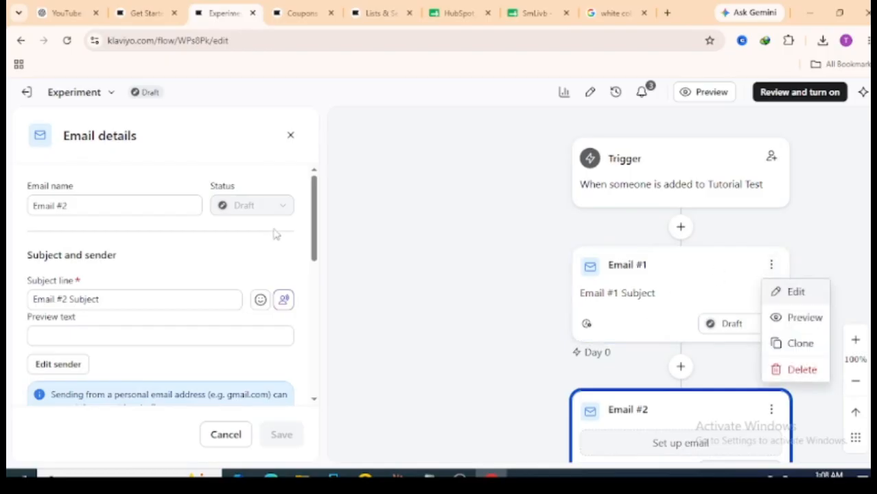
pyautogui.moveTo(311, 225); pyautogui.dragTo(333, 363)
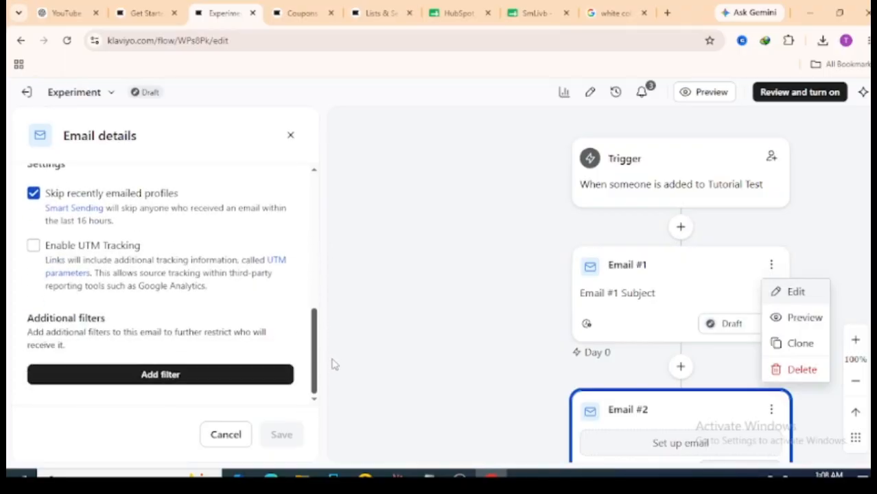
pyautogui.moveTo(333, 363); pyautogui.dragTo(335, 209)
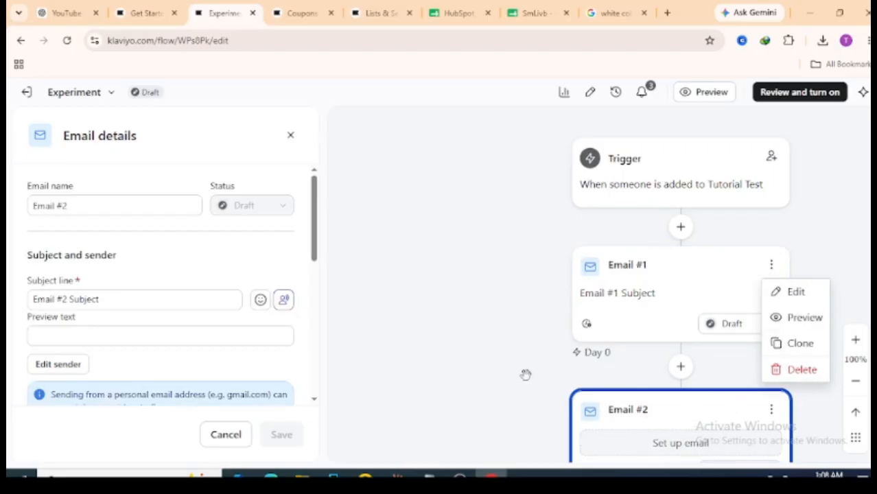
pyautogui.click(450, 374)
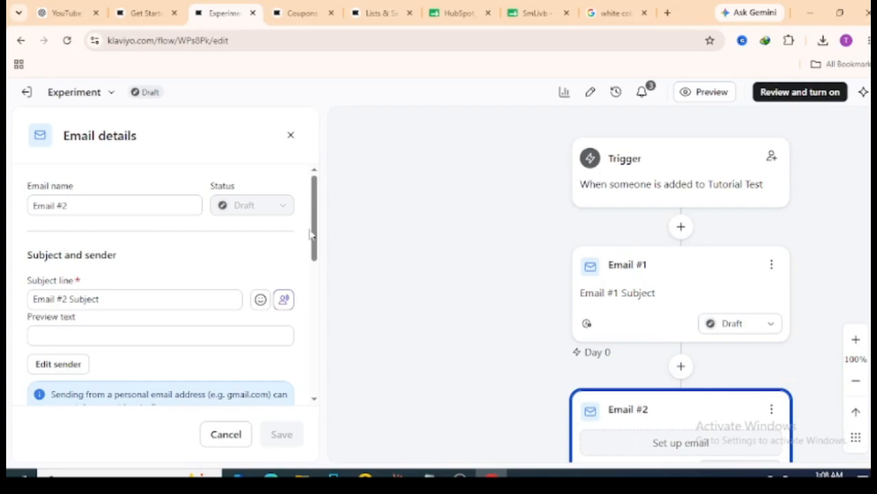
pyautogui.scroll(-1, 312, 234)
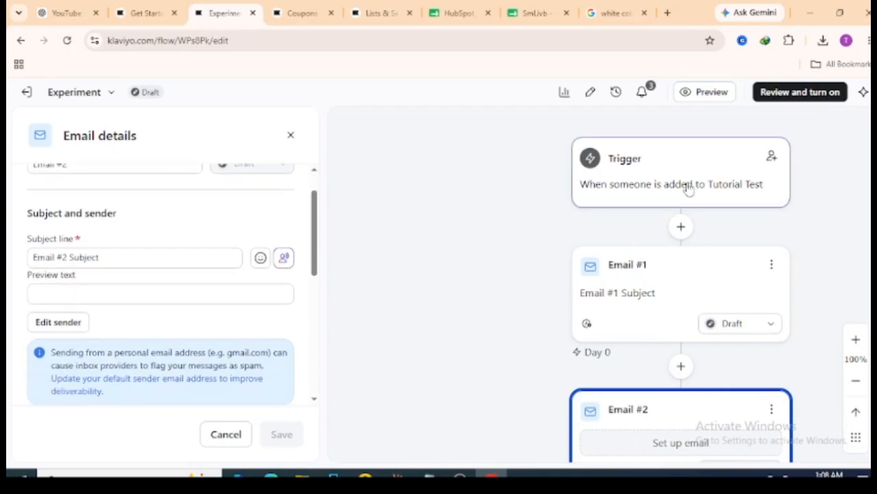
# Examine the whole flow sequence from the Tutorial Test trigger through both emails to the end.
pyautogui.moveTo(681, 223); pyautogui.dragTo(608, 187)
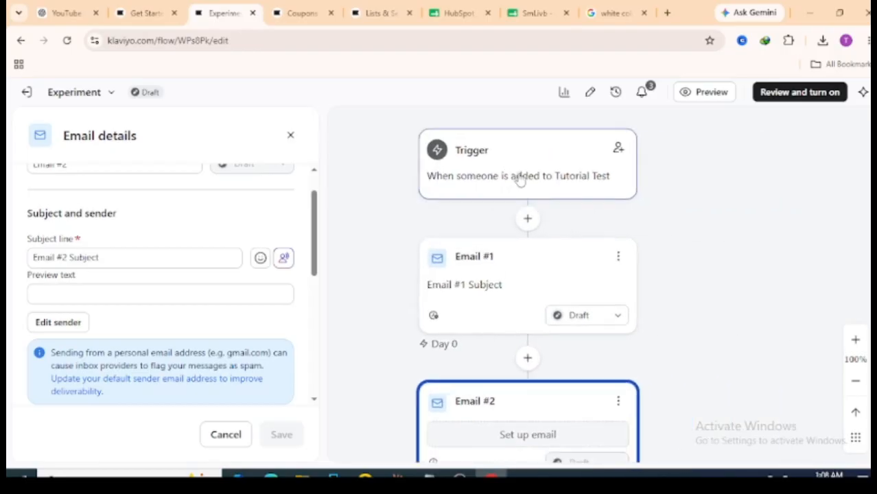
pyautogui.scroll(3, 503, 308)
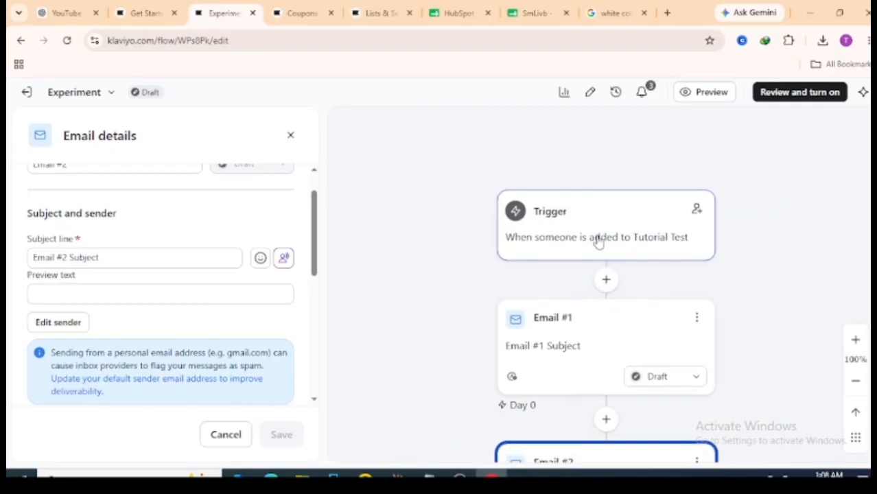
pyautogui.scroll(2, 565, 317)
pyautogui.hscroll(-2, 564, 317)
pyautogui.scroll(-3, 652, 202)
pyautogui.scroll(-3, 554, 168)
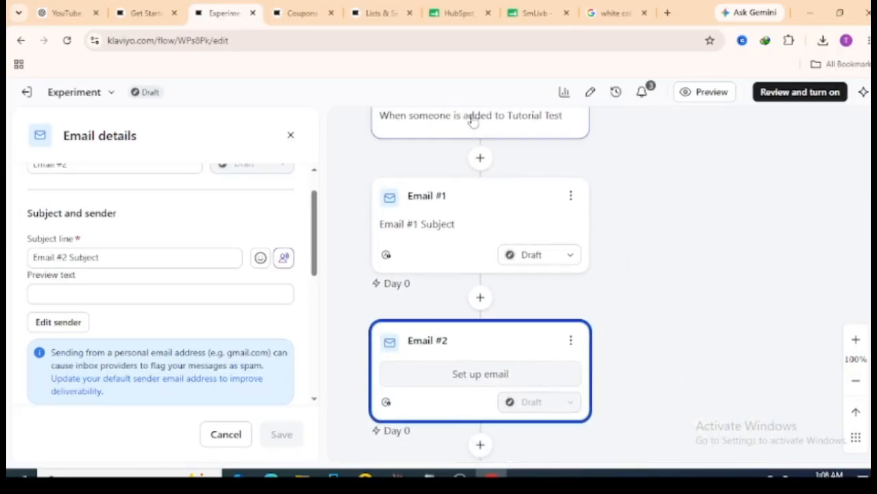
pyautogui.moveTo(476, 115)
pyautogui.mouseDown()
pyautogui.moveTo(487, 147)
pyautogui.moveTo(486, 118)
pyautogui.mouseUp()
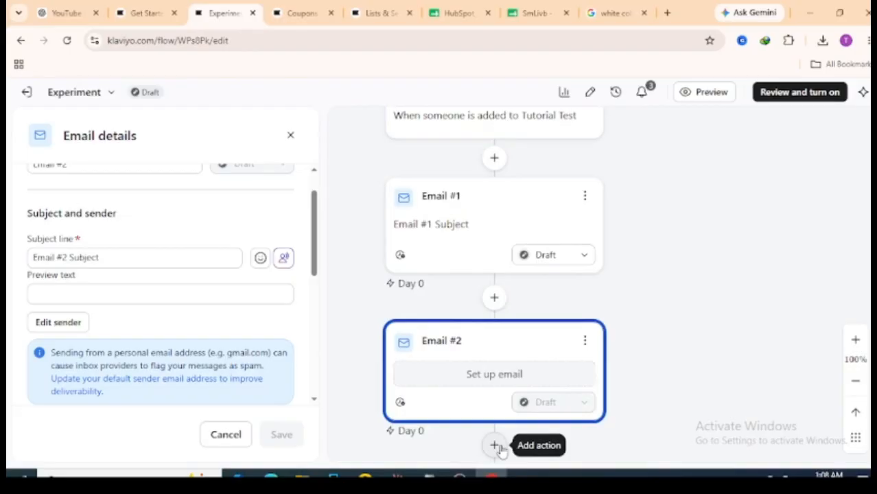
pyautogui.moveTo(500, 257); pyautogui.dragTo(511, 206)
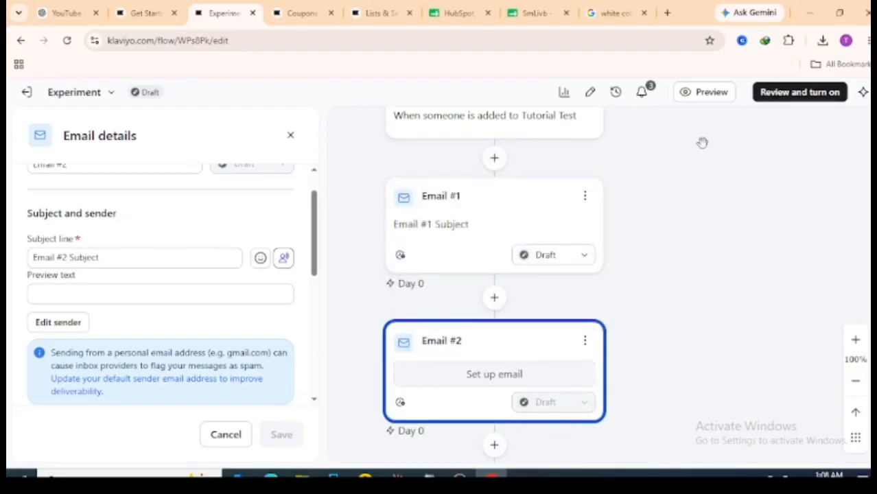
pyautogui.moveTo(702, 142); pyautogui.dragTo(655, 163)
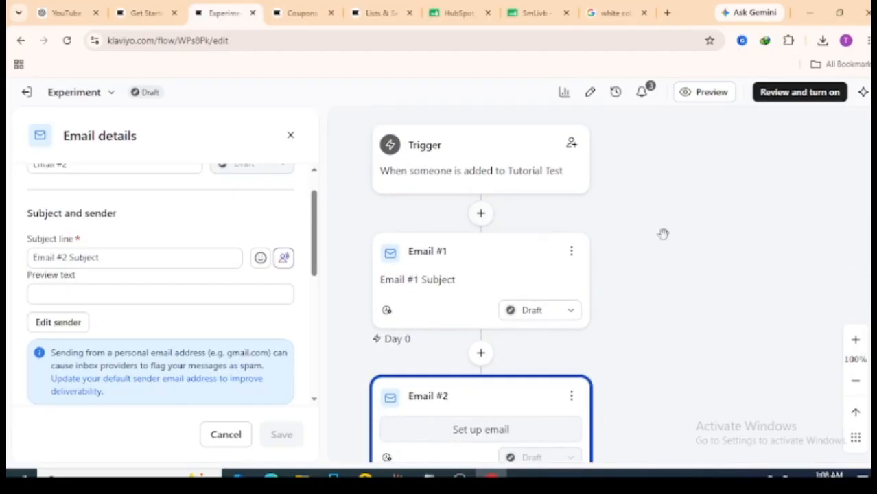
pyautogui.moveTo(664, 233); pyautogui.dragTo(657, 129)
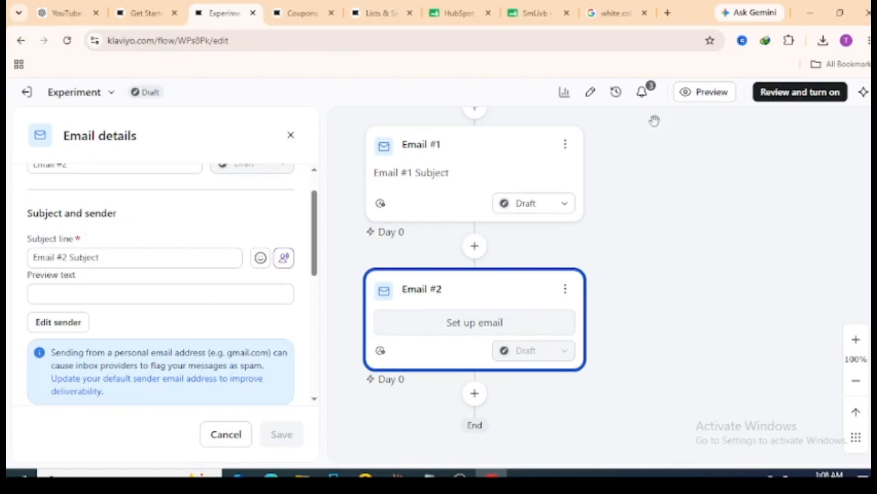
# Check the status choices of Email #1 and open its available actions.
pyautogui.click(551, 202)
pyautogui.click(532, 231)
pyautogui.click(565, 144)
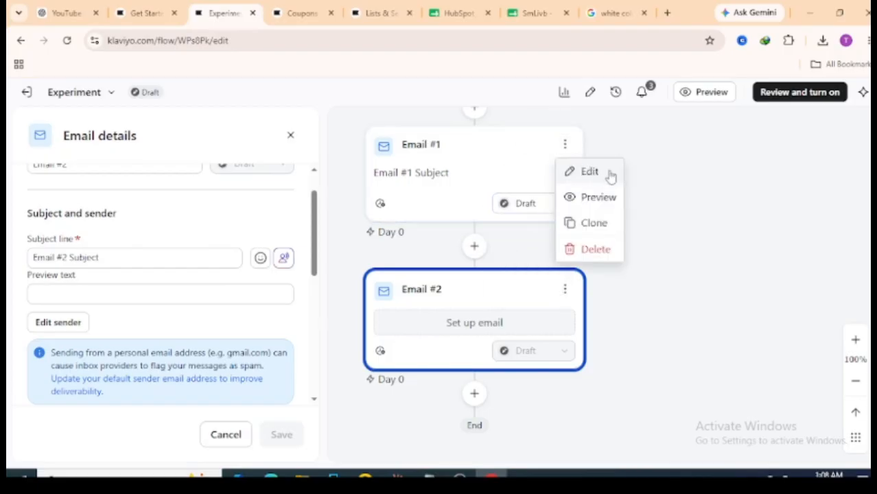